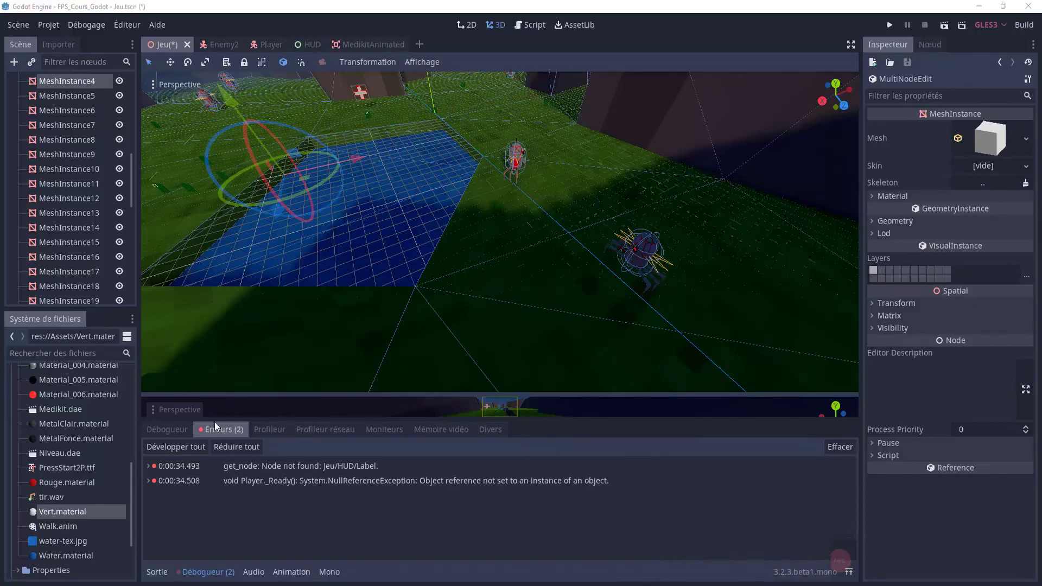
- Show the debugger call stack, then orbit and zoom around the Jeu.tscn level and water
{"action": "left_click", "coordinate": [171, 432]}
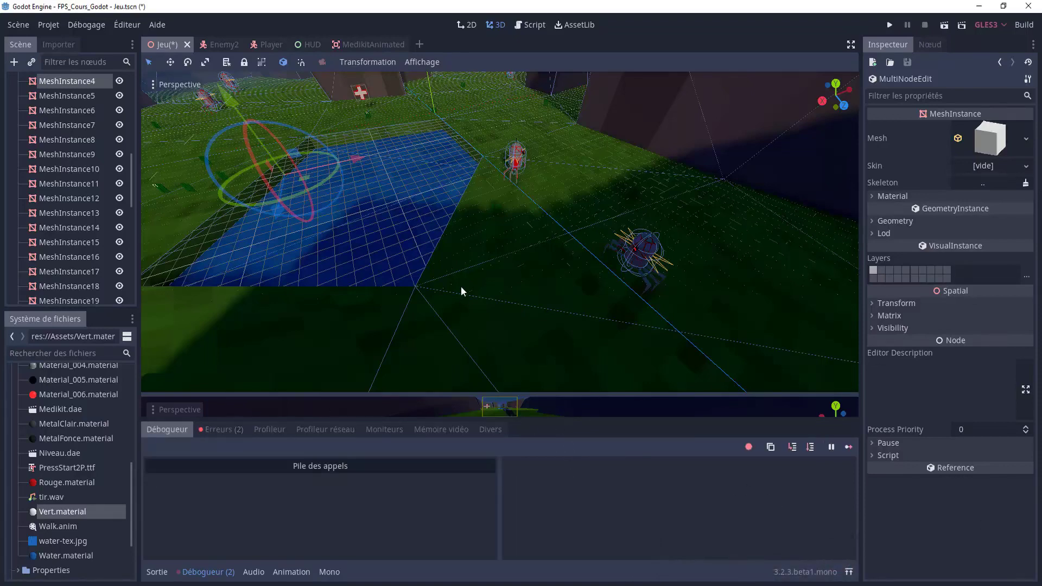
{"action": "middle_click_drag", "start_coordinate": [462, 292], "coordinate": [504, 288]}
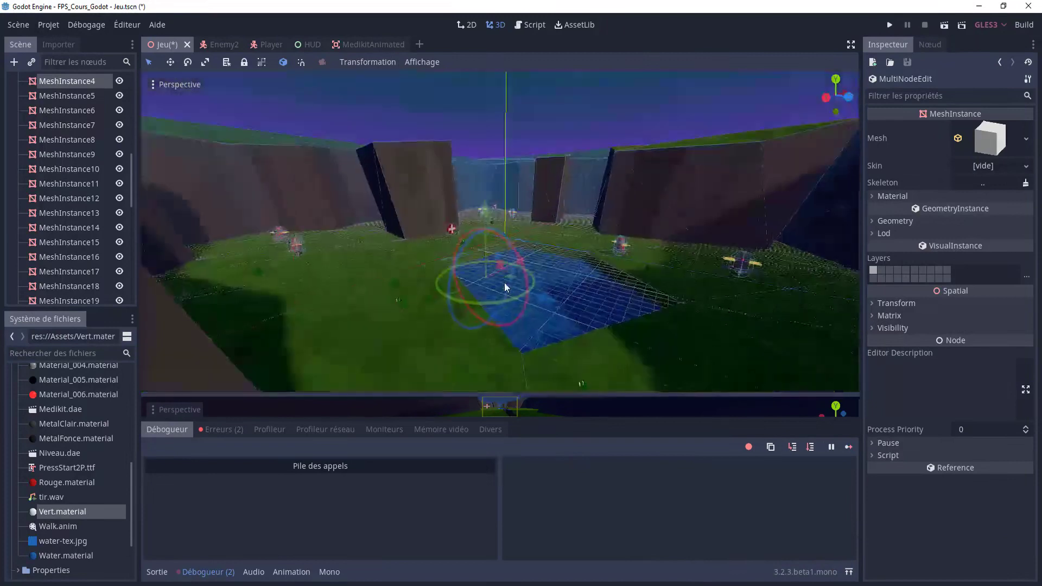
{"action": "middle_click_drag", "start_coordinate": [505, 288], "coordinate": [533, 296]}
{"action": "scroll", "coordinate": [576, 277], "scroll_direction": "up", "scroll_amount": 2}
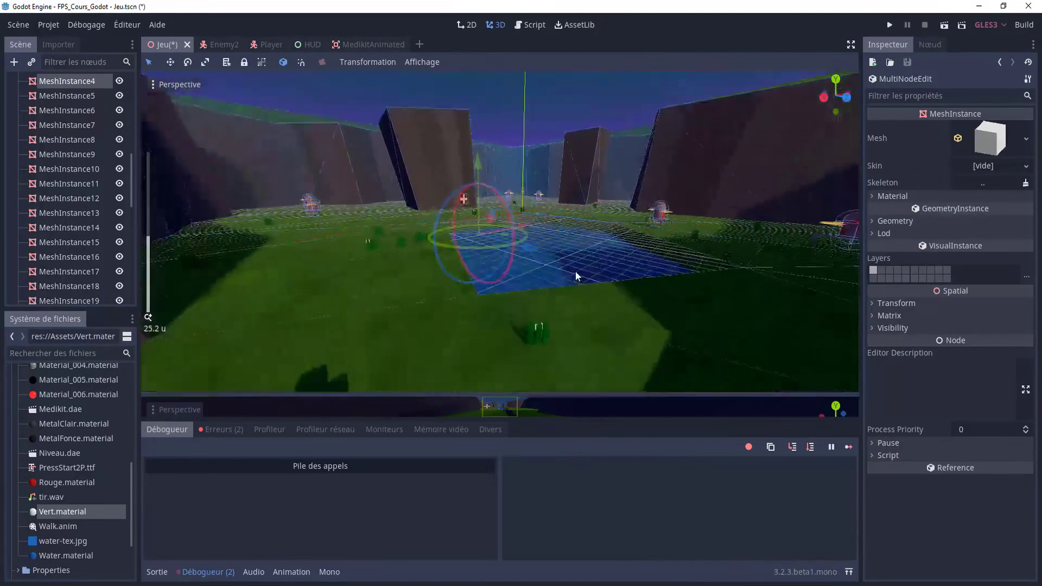
{"action": "left_click", "coordinate": [576, 277]}
{"action": "scroll", "coordinate": [557, 314], "scroll_direction": "up", "scroll_amount": 2}
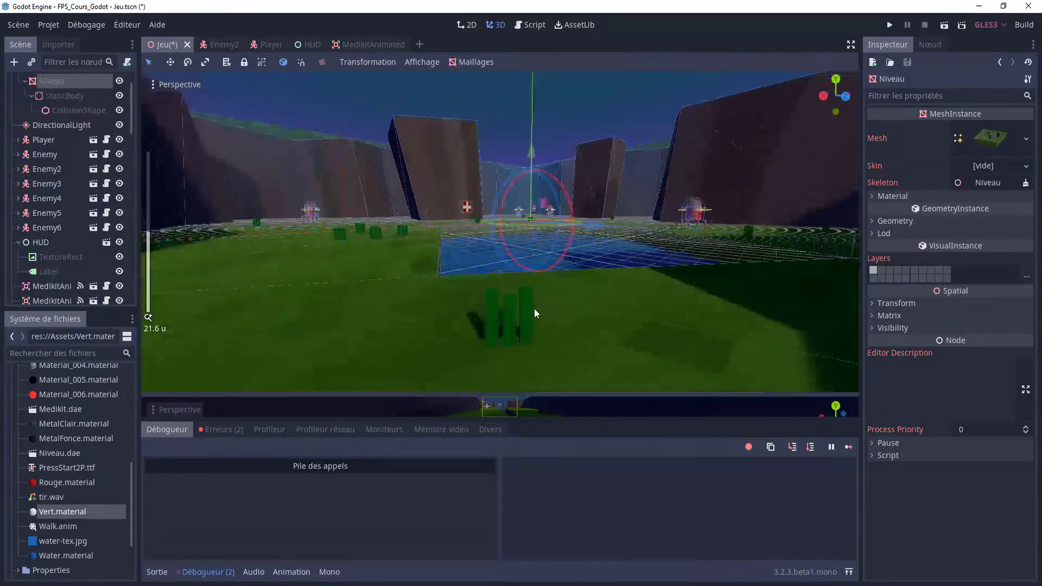
{"action": "middle_click_drag", "start_coordinate": [535, 313], "coordinate": [373, 254]}
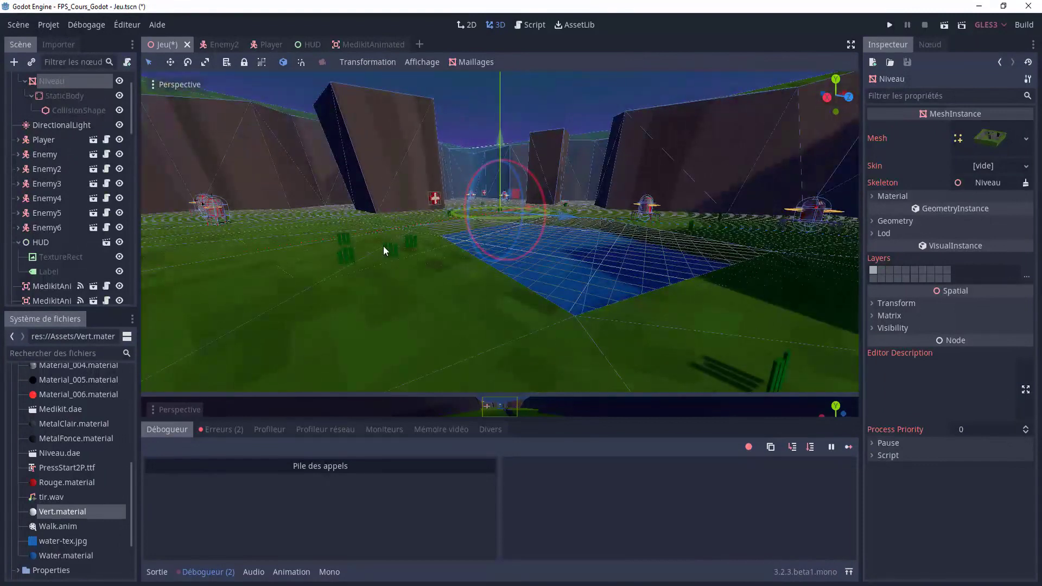
- Focus on the grass tuft MeshInstance28 and scale it slightly
{"action": "left_click", "coordinate": [394, 255]}
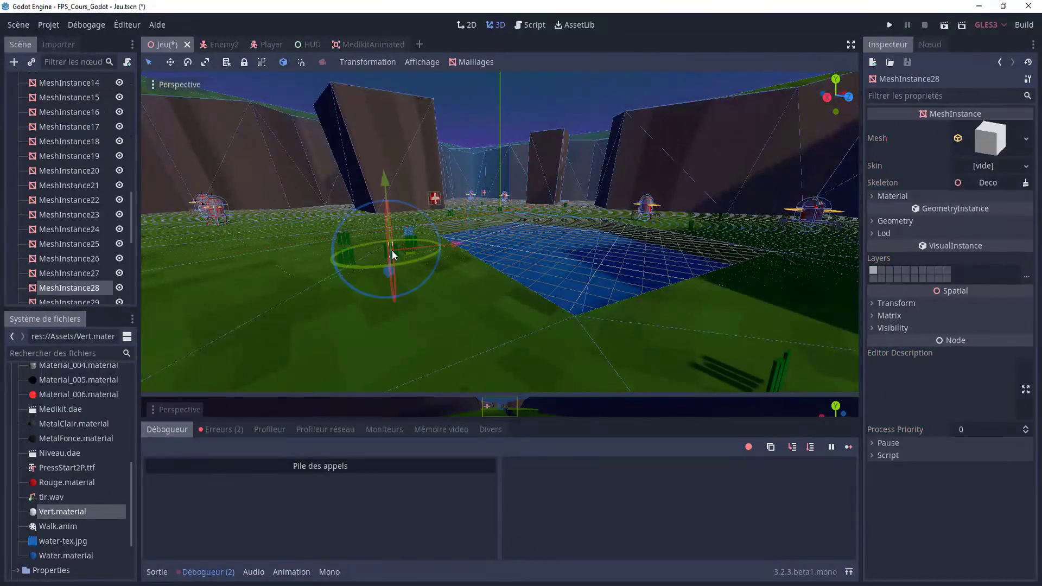
{"action": "key", "text": "f"}
{"action": "scroll", "coordinate": [506, 280], "scroll_direction": "up", "scroll_amount": 3}
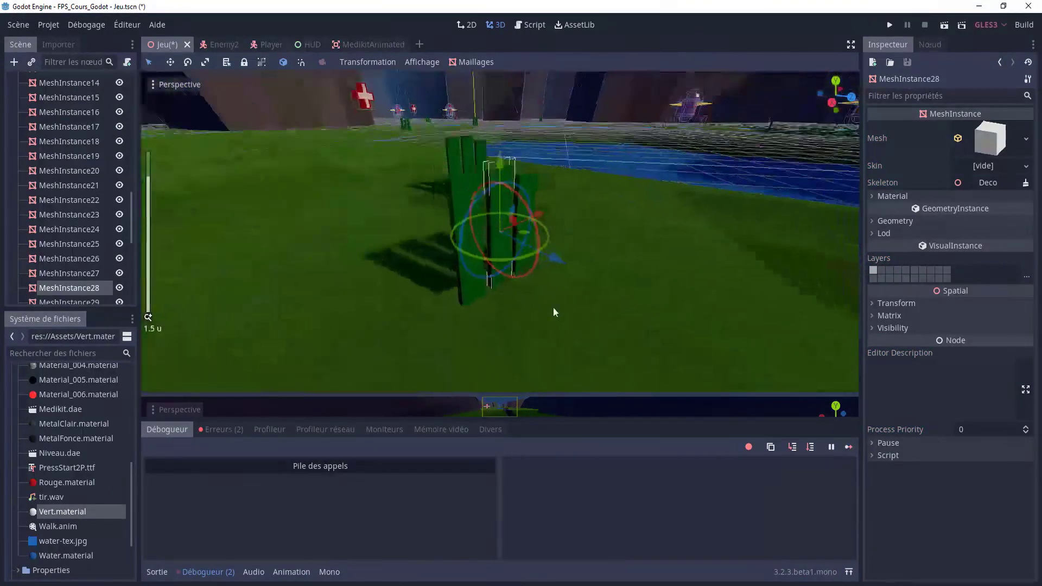
{"action": "middle_click_drag", "start_coordinate": [506, 280], "coordinate": [575, 326]}
{"action": "left_click", "coordinate": [205, 62]}
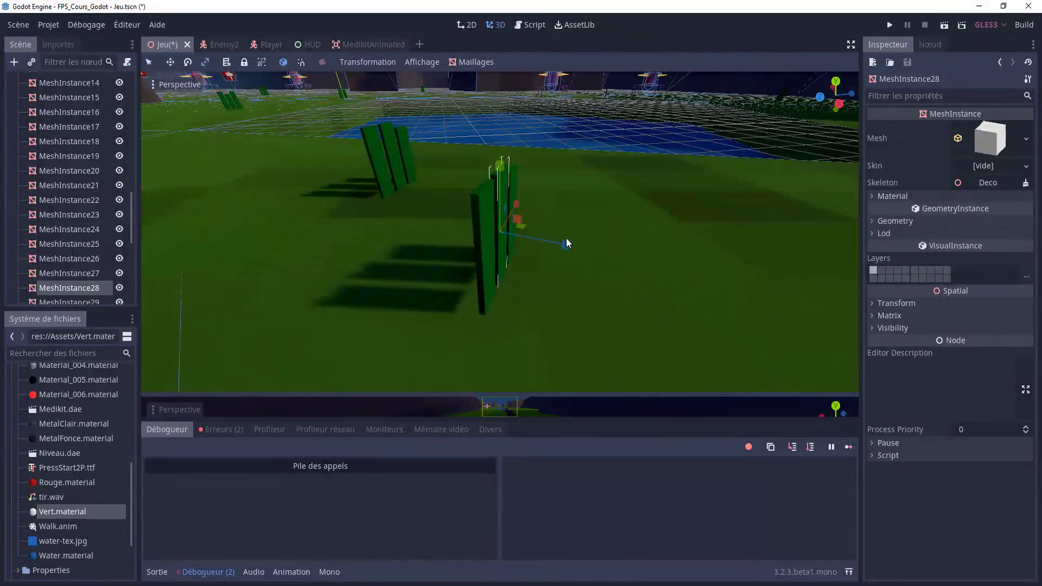
{"action": "left_click_drag", "start_coordinate": [564, 244], "coordinate": [559, 242]}
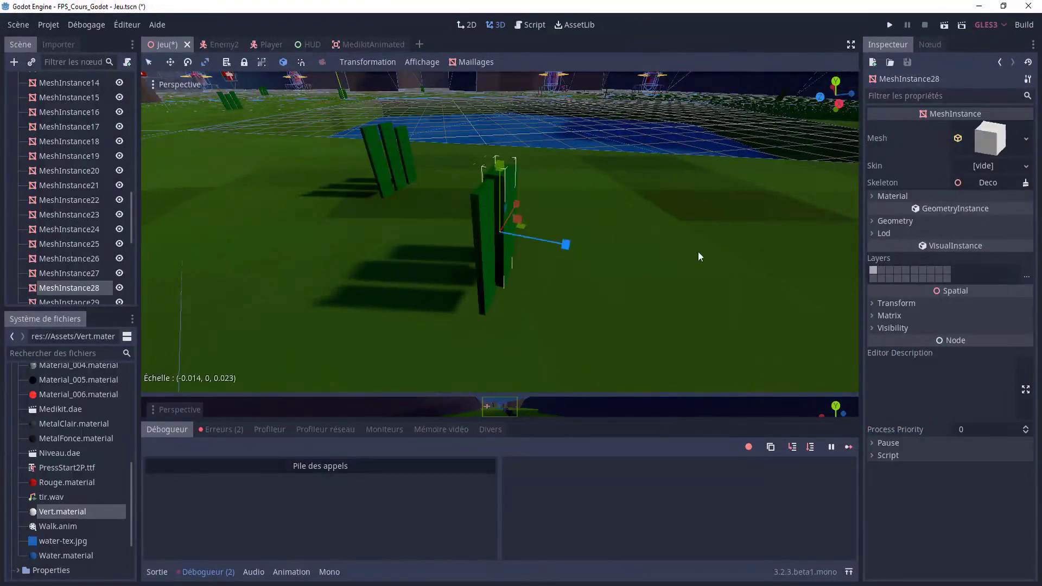
- Orbit and zoom the viewport to survey the walls and water
{"action": "scroll", "coordinate": [477, 225], "scroll_direction": "down", "scroll_amount": 10}
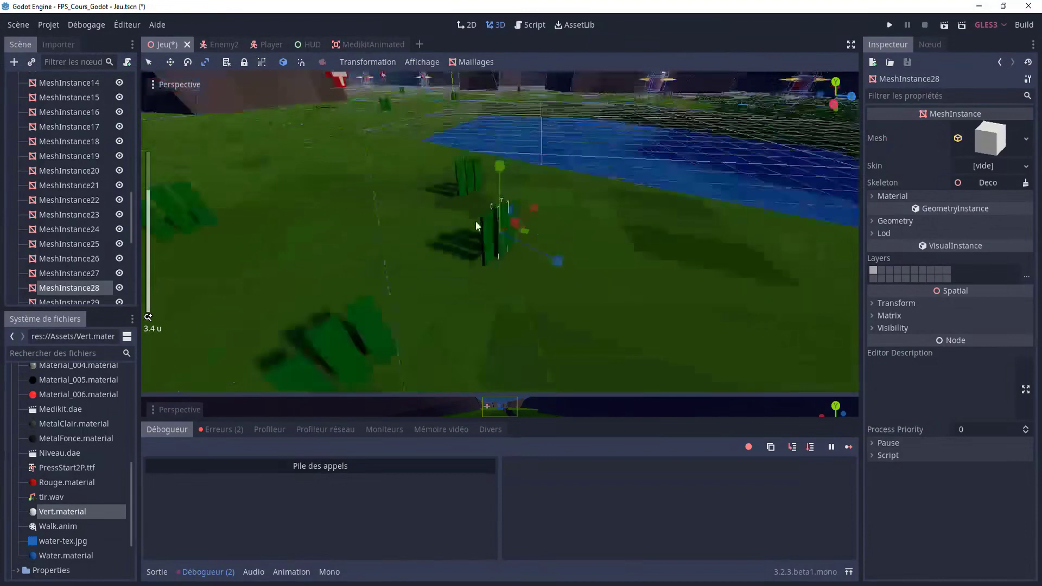
{"action": "mouse_move", "coordinate": [458, 196]}
{"action": "middle_mouse_down"}
{"action": "mouse_move", "coordinate": [602, 237]}
{"action": "mouse_move", "coordinate": [319, 228]}
{"action": "mouse_move", "coordinate": [352, 244]}
{"action": "mouse_move", "coordinate": [322, 235]}
{"action": "mouse_move", "coordinate": [343, 252]}
{"action": "middle_mouse_up"}
{"action": "scroll", "coordinate": [311, 227], "scroll_direction": "down", "scroll_amount": 10}
{"action": "scroll", "coordinate": [419, 242], "scroll_direction": "up", "scroll_amount": 4}
{"action": "scroll", "coordinate": [419, 242], "scroll_direction": "up", "scroll_amount": 6}
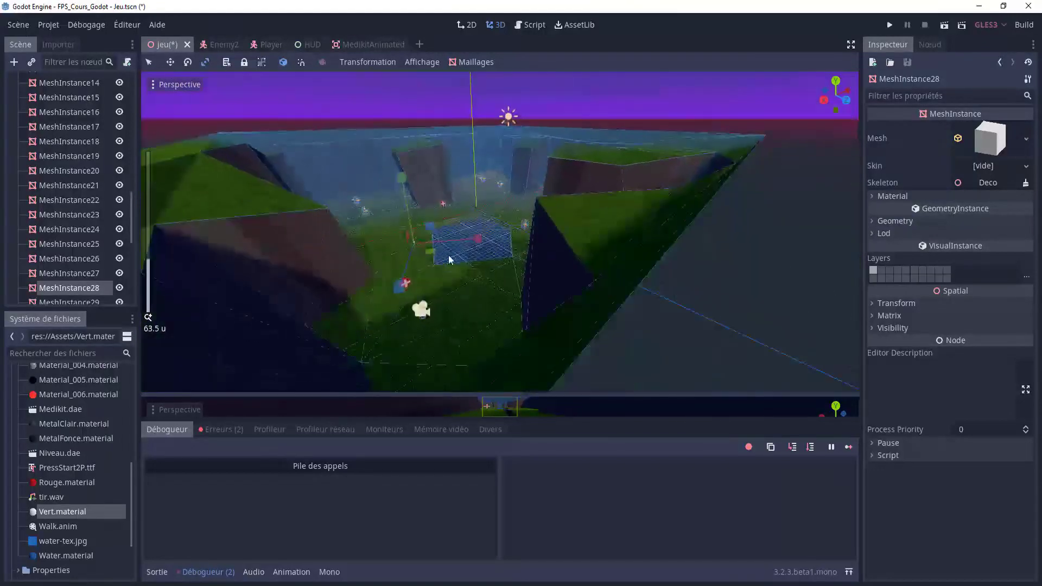
{"action": "mouse_move", "coordinate": [449, 258]}
{"action": "middle_mouse_down"}
{"action": "mouse_move", "coordinate": [512, 293]}
{"action": "mouse_move", "coordinate": [484, 279]}
{"action": "mouse_move", "coordinate": [456, 283]}
{"action": "middle_mouse_up"}
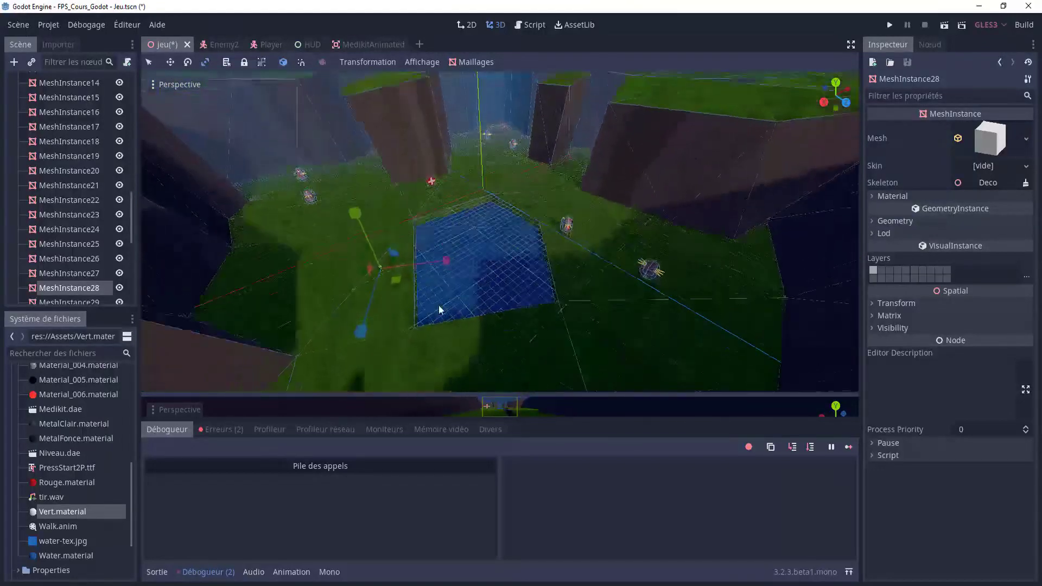
{"action": "scroll", "coordinate": [326, 279], "scroll_direction": "up", "scroll_amount": 3}
{"action": "scroll", "coordinate": [426, 268], "scroll_direction": "up", "scroll_amount": 3}
{"action": "scroll", "coordinate": [394, 261], "scroll_direction": "up", "scroll_amount": 4}
{"action": "scroll", "coordinate": [394, 261], "scroll_direction": "up", "scroll_amount": 3}
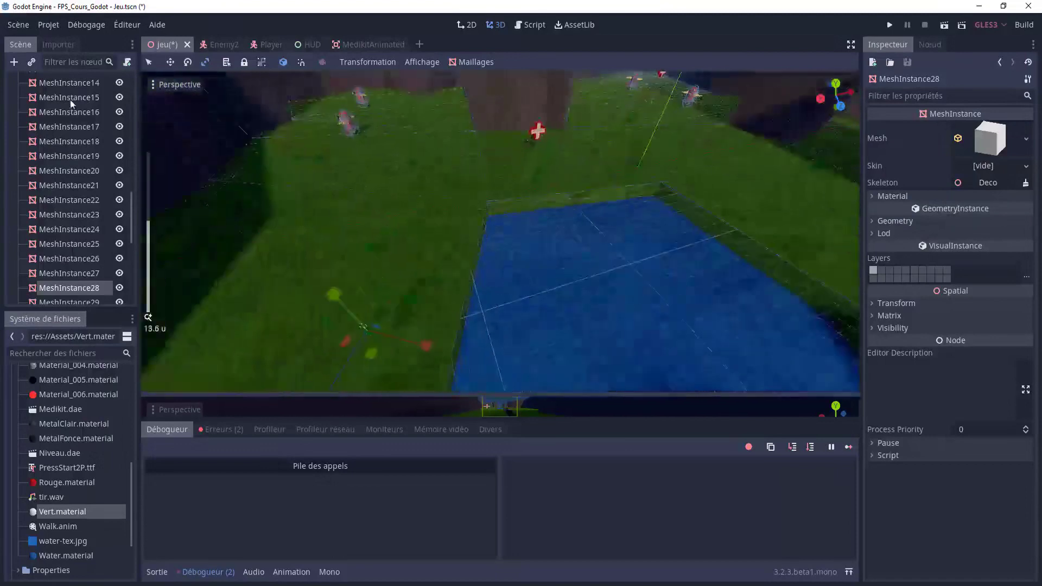
{"action": "middle_click_drag", "start_coordinate": [449, 284], "coordinate": [616, 241]}
{"action": "scroll", "coordinate": [615, 241], "scroll_direction": "down", "scroll_amount": 2}
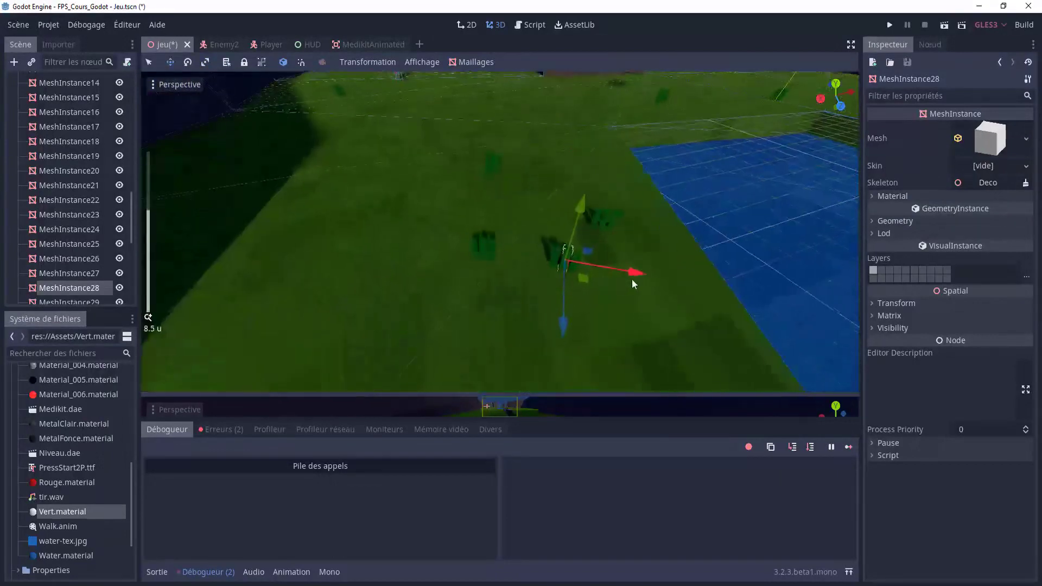
{"action": "scroll", "coordinate": [602, 279], "scroll_direction": "down", "scroll_amount": 2}
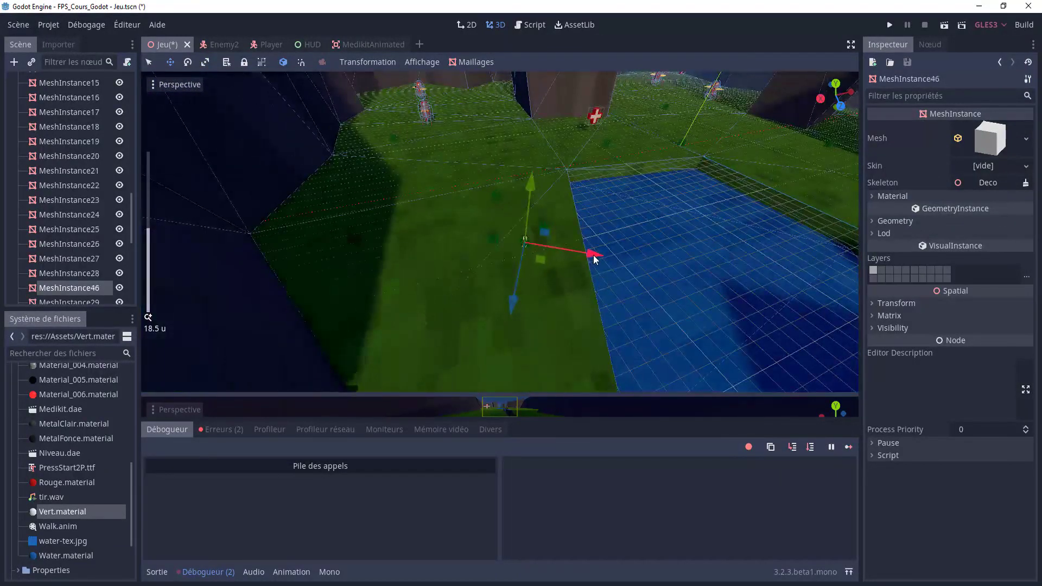
- Move MeshInstance46 along X and Z onto the grass near the walls
{"action": "left_click_drag", "start_coordinate": [594, 259], "coordinate": [401, 235]}
{"action": "key", "text": "f"}
{"action": "scroll", "coordinate": [505, 261], "scroll_direction": "up", "scroll_amount": 3}
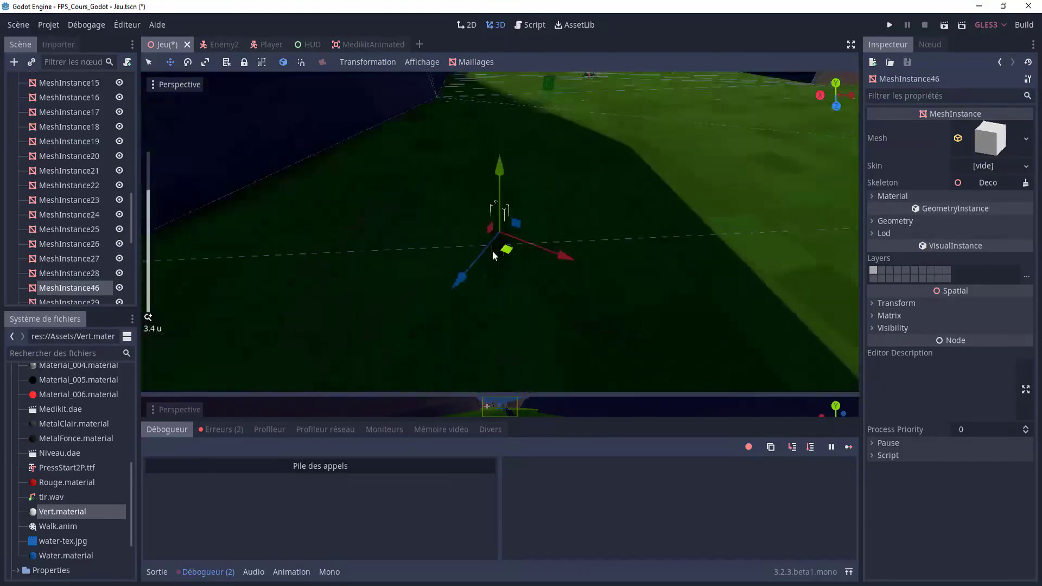
{"action": "middle_click_drag", "start_coordinate": [493, 255], "coordinate": [402, 144]}
{"action": "scroll", "coordinate": [446, 235], "scroll_direction": "up", "scroll_amount": 3}
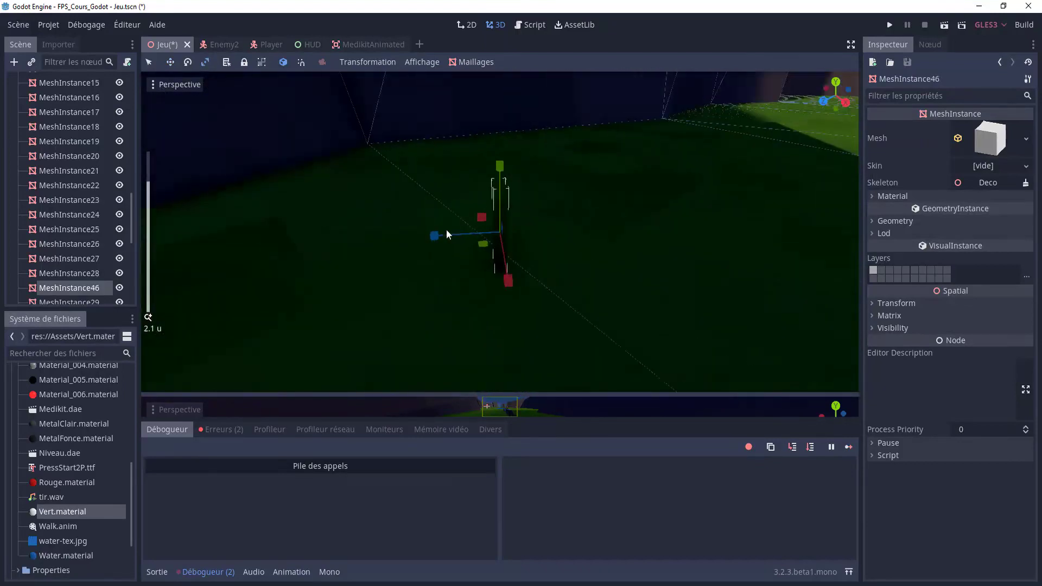
{"action": "left_click_drag", "start_coordinate": [447, 234], "coordinate": [541, 182]}
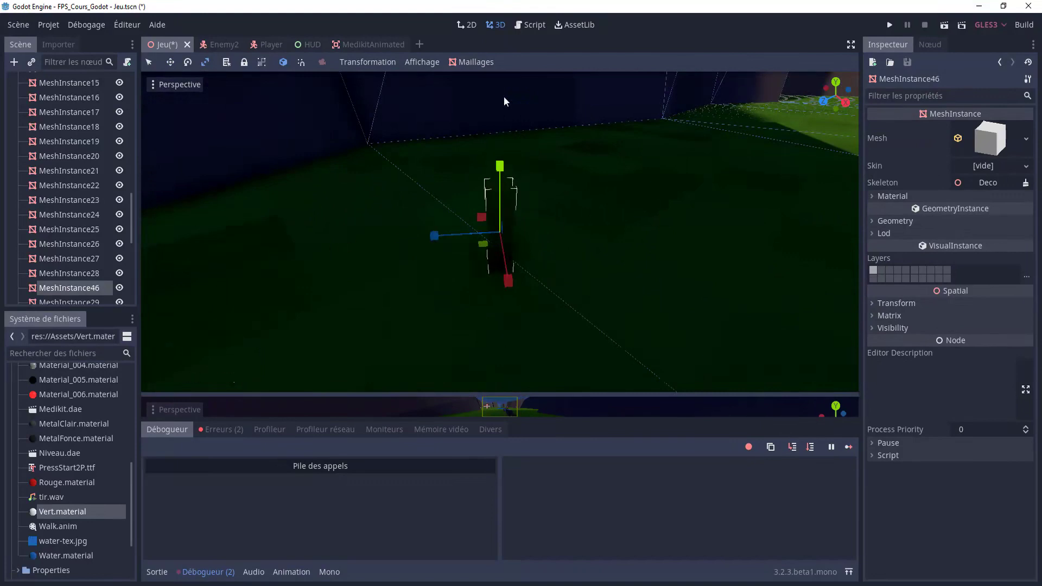
- Stretch the mesh into a tall pillar, widen it on X, and raise it about one unit
{"action": "mouse_move", "coordinate": [505, 101]}
{"action": "left_mouse_down"}
{"action": "mouse_move", "coordinate": [440, 239]}
{"action": "mouse_move", "coordinate": [330, 251]}
{"action": "left_mouse_up"}
{"action": "scroll", "coordinate": [539, 269], "scroll_direction": "down", "scroll_amount": 3}
{"action": "mouse_move", "coordinate": [539, 269]}
{"action": "middle_mouse_down"}
{"action": "mouse_move", "coordinate": [603, 279]}
{"action": "mouse_move", "coordinate": [564, 250]}
{"action": "middle_mouse_up"}
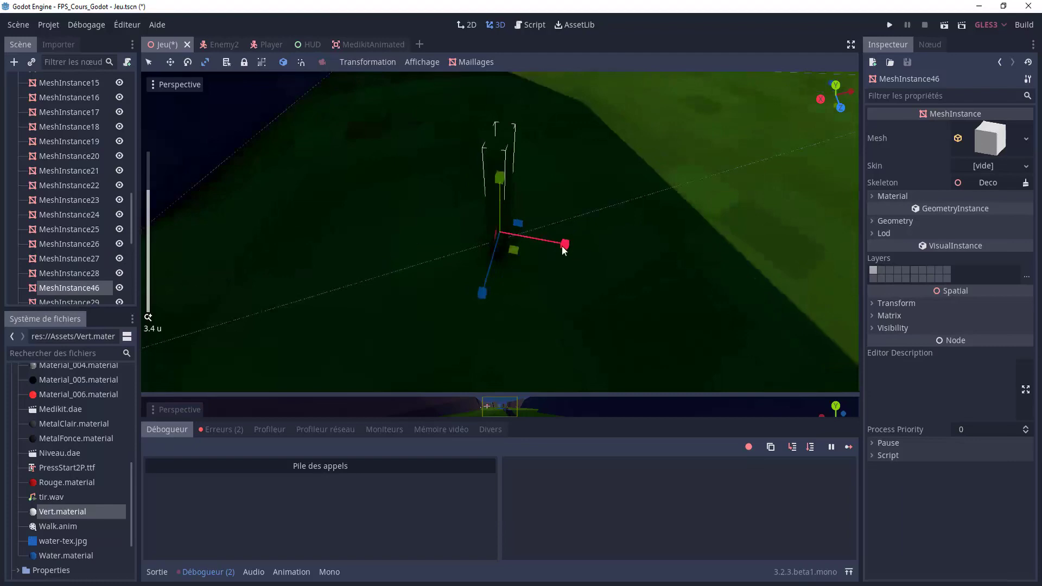
{"action": "left_click_drag", "start_coordinate": [563, 250], "coordinate": [632, 252]}
{"action": "left_click", "coordinate": [170, 61]}
{"action": "middle_click_drag", "start_coordinate": [380, 163], "coordinate": [530, 186]}
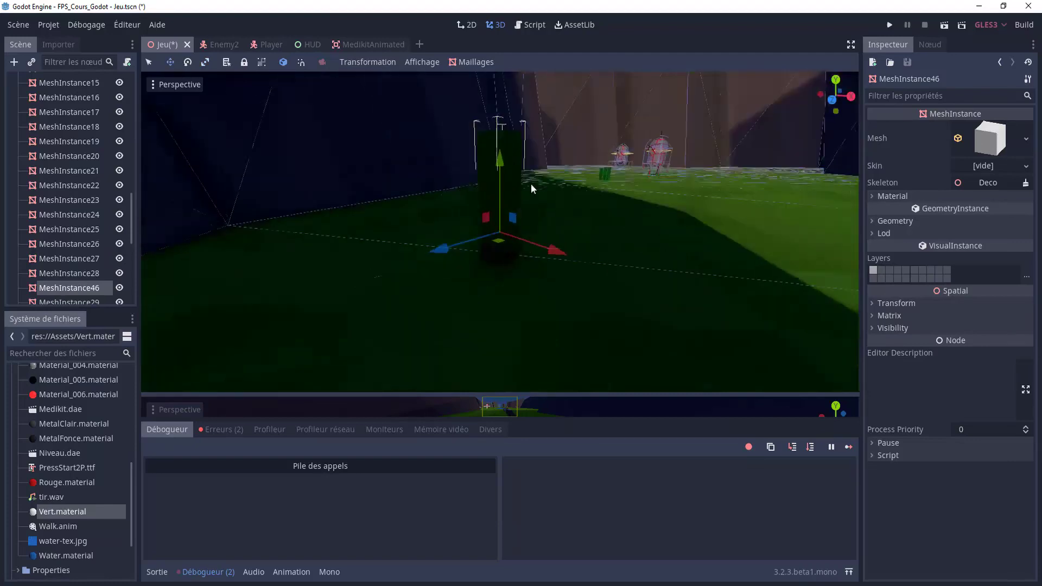
{"action": "left_click_drag", "start_coordinate": [498, 141], "coordinate": [518, 84]}
{"action": "mouse_move", "coordinate": [519, 84]}
{"action": "middle_mouse_down"}
{"action": "mouse_move", "coordinate": [565, 146]}
{"action": "mouse_move", "coordinate": [553, 172]}
{"action": "middle_mouse_up"}
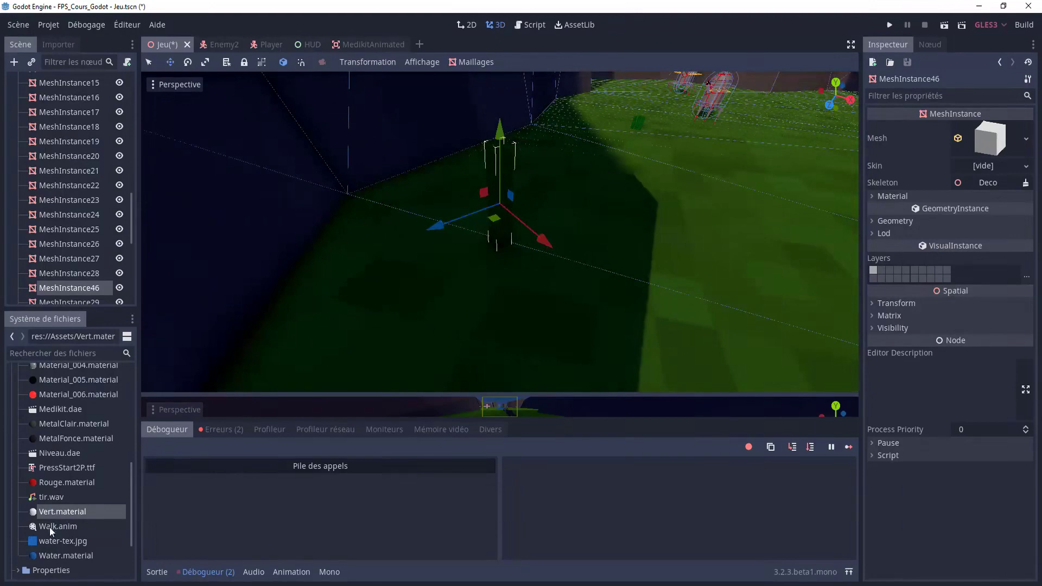
- Duplicate Vert.material as a new material named 'Marron'
{"action": "key", "text": "ctrl+d"}
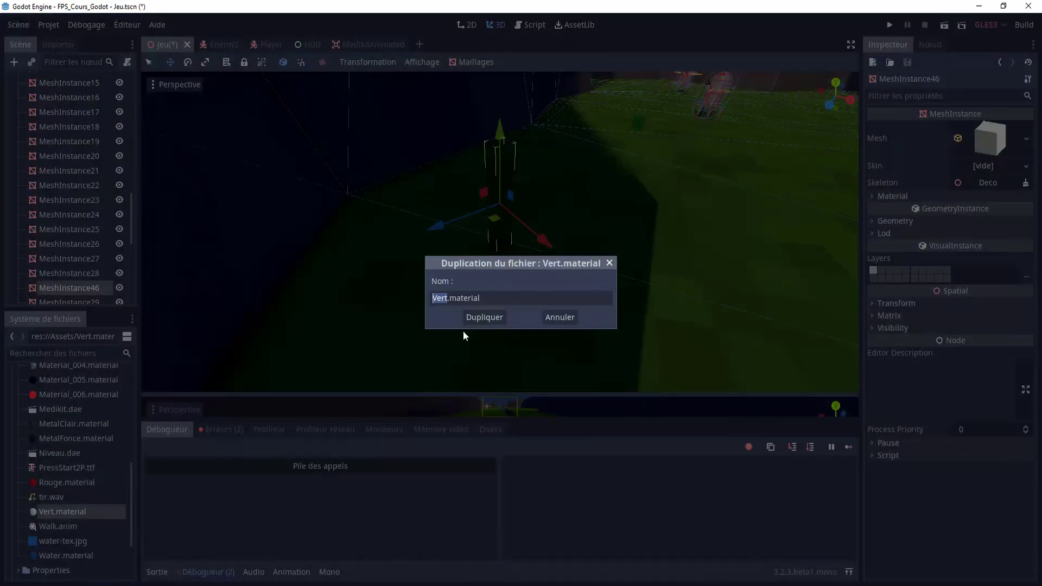
{"action": "type", "text": "Marron"}
{"action": "key", "text": "Return"}
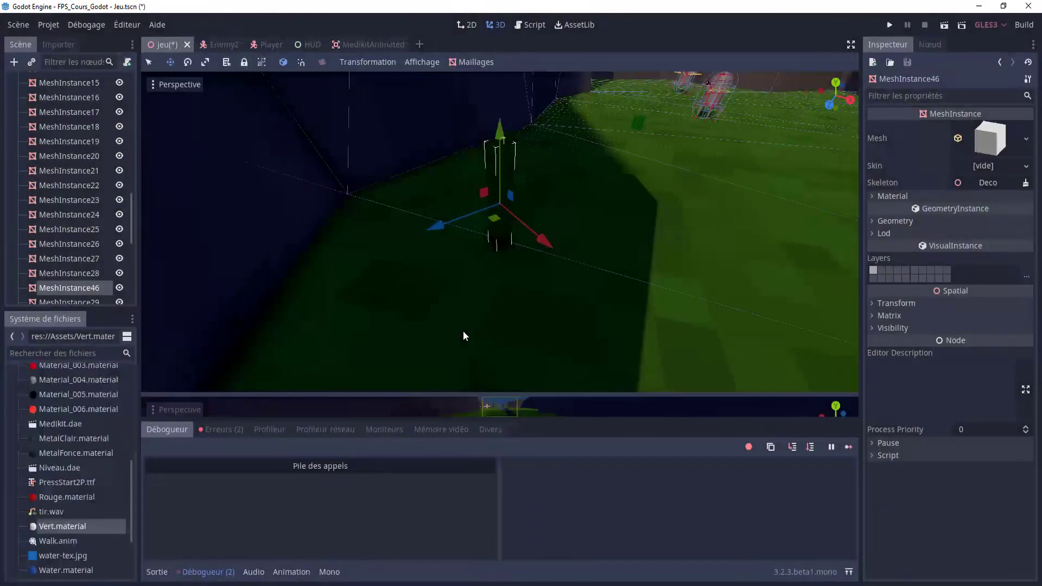
- Assign Bois.material to MeshInstance46's material slot 0
{"action": "left_click", "coordinate": [874, 198]}
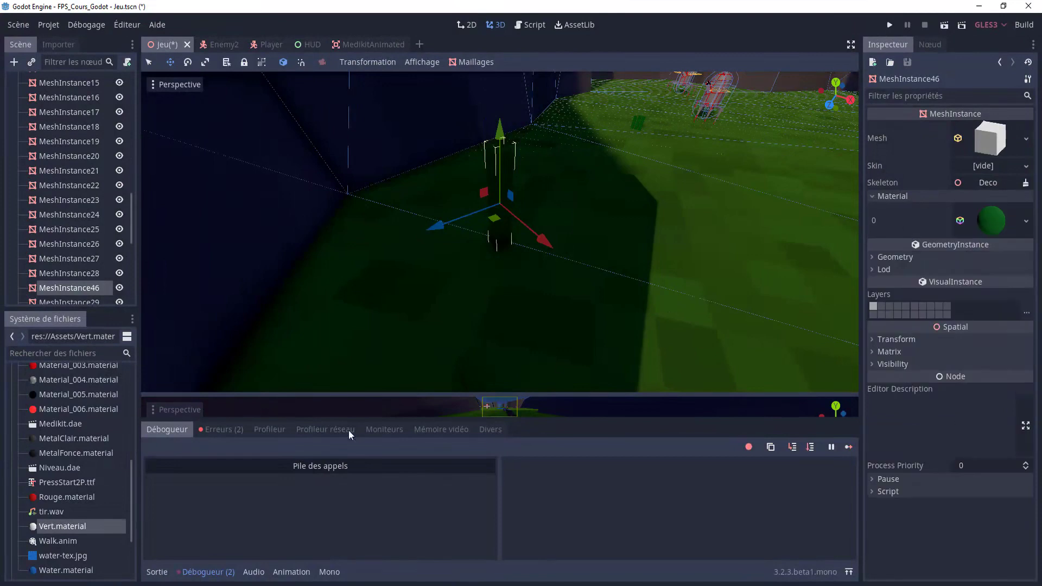
{"action": "scroll", "coordinate": [61, 530], "scroll_direction": "up", "scroll_amount": 5}
{"action": "scroll", "coordinate": [61, 472], "scroll_direction": "up", "scroll_amount": 5}
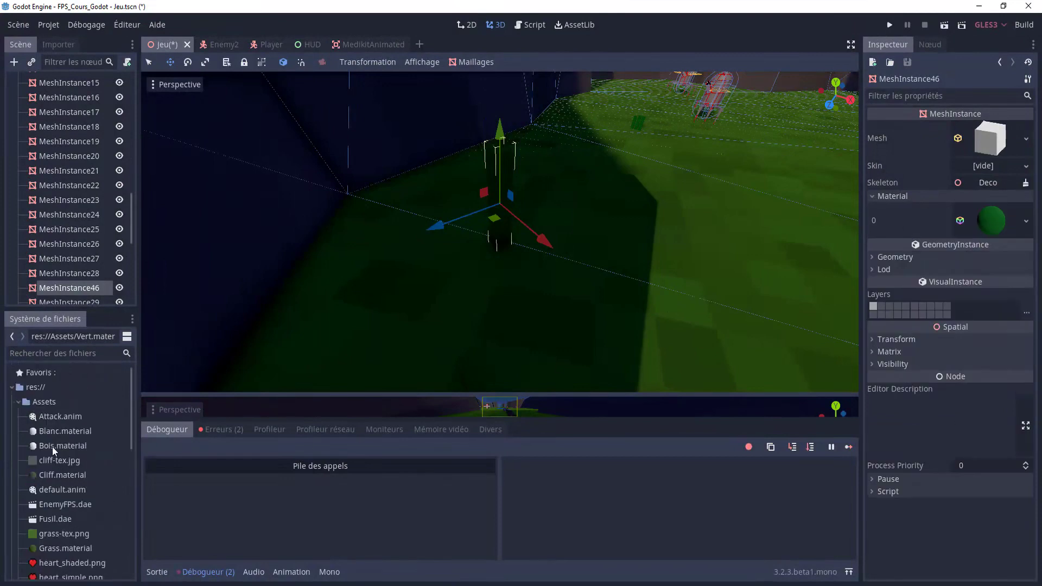
{"action": "left_click_drag", "start_coordinate": [297, 410], "coordinate": [983, 217]}
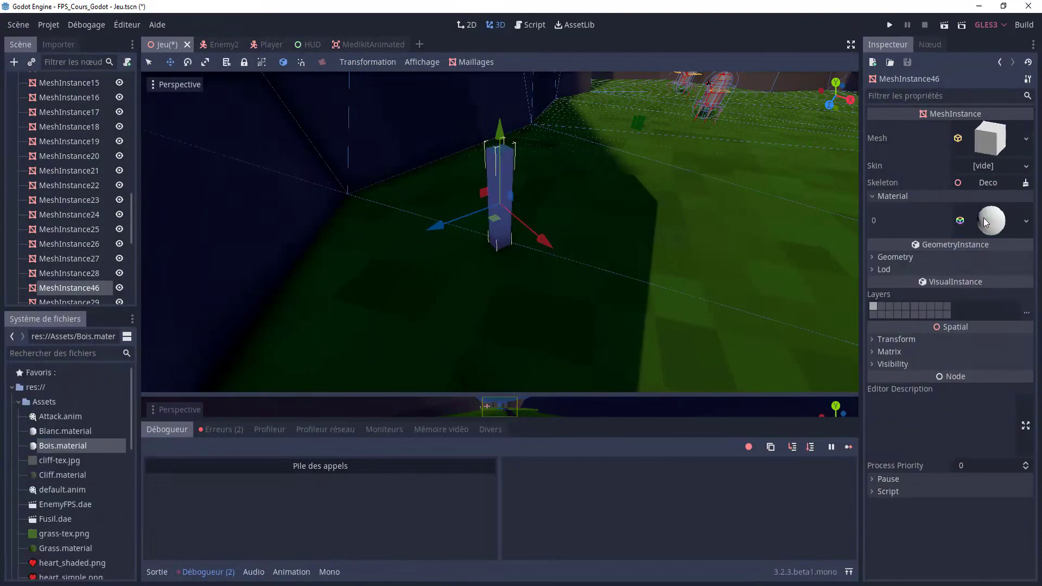
- Set Bois.material's albedo color to dark wood brown #6d5a46
{"action": "left_click", "coordinate": [990, 221]}
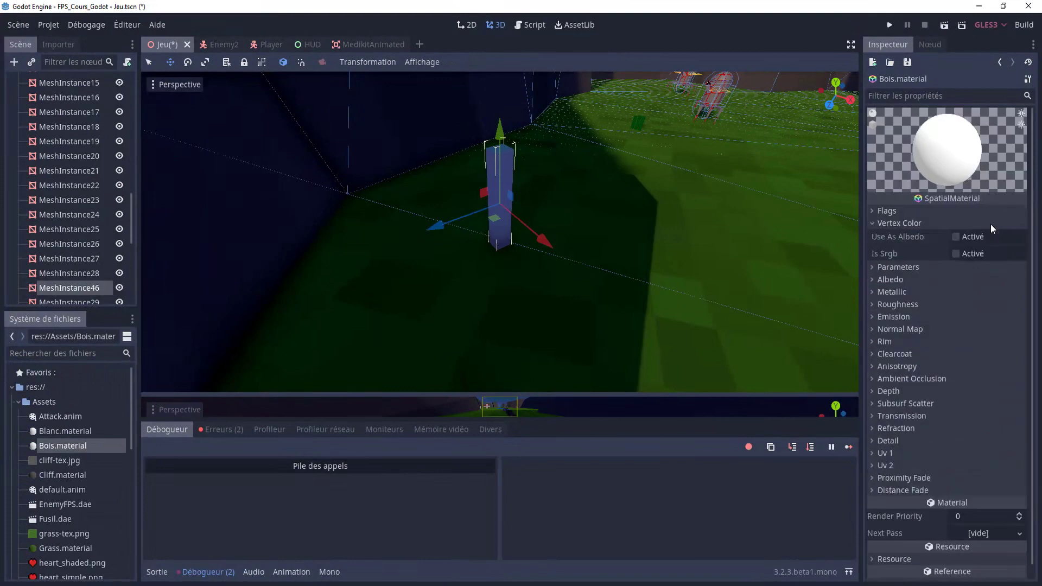
{"action": "left_click", "coordinate": [873, 268]}
{"action": "left_click", "coordinate": [875, 464]}
{"action": "left_click", "coordinate": [987, 477]}
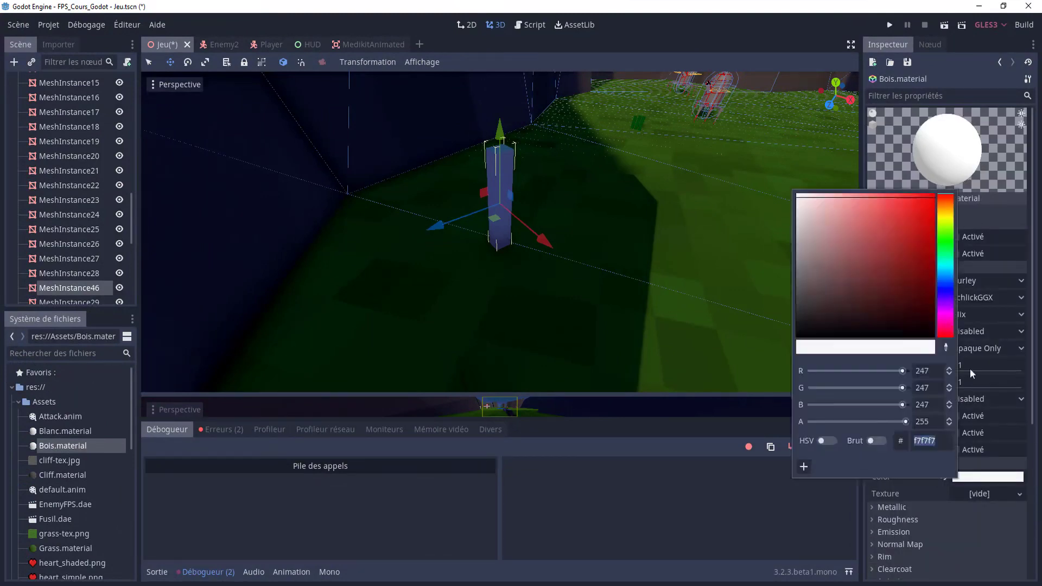
{"action": "left_click_drag", "start_coordinate": [867, 301], "coordinate": [848, 254]}
{"action": "left_click_drag", "start_coordinate": [944, 221], "coordinate": [946, 205]}
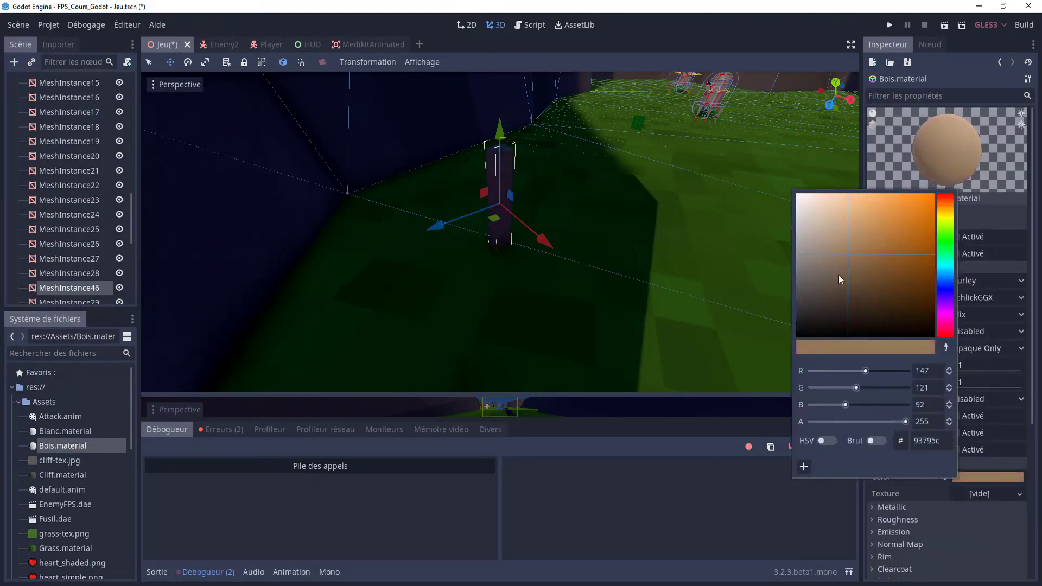
{"action": "mouse_move", "coordinate": [839, 275]}
{"action": "left_mouse_down"}
{"action": "mouse_move", "coordinate": [861, 252]}
{"action": "mouse_move", "coordinate": [846, 277]}
{"action": "left_mouse_up"}
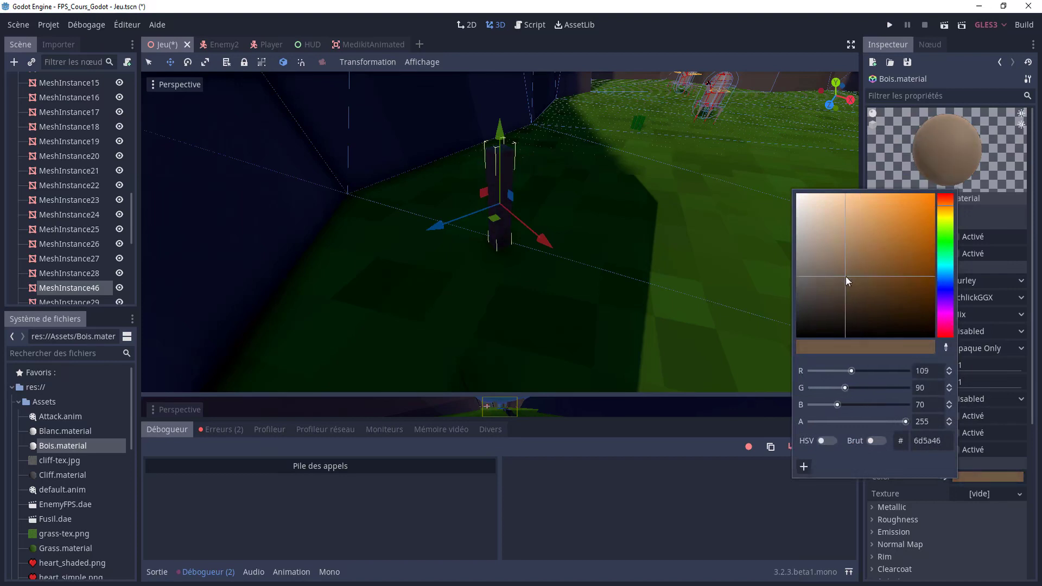
- Keep face culling disabled and set Bois specular to 0.07, checking roughness
{"action": "left_click", "coordinate": [985, 331]}
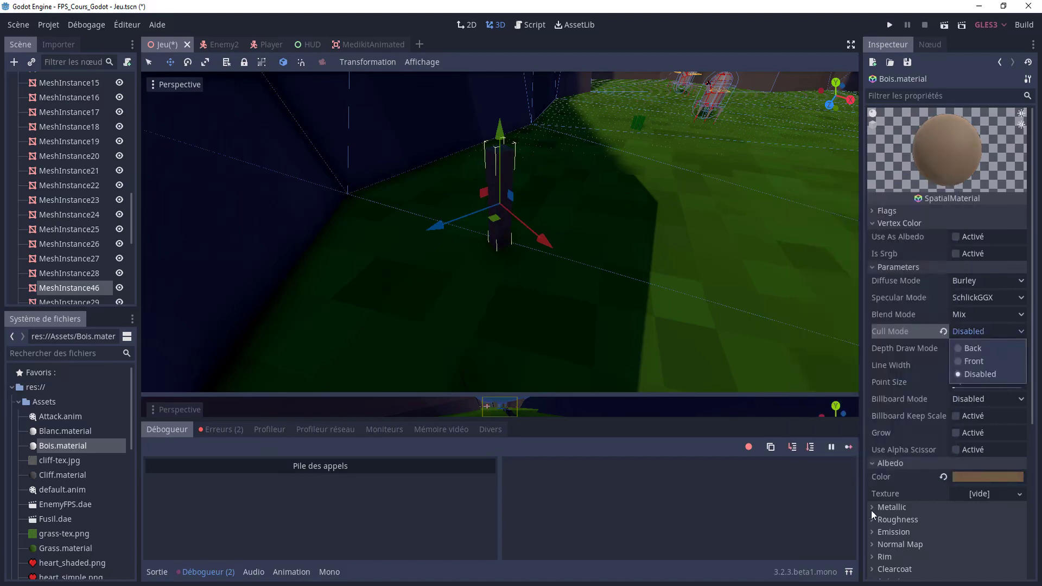
{"action": "left_click", "coordinate": [871, 510]}
{"action": "left_click", "coordinate": [873, 510]}
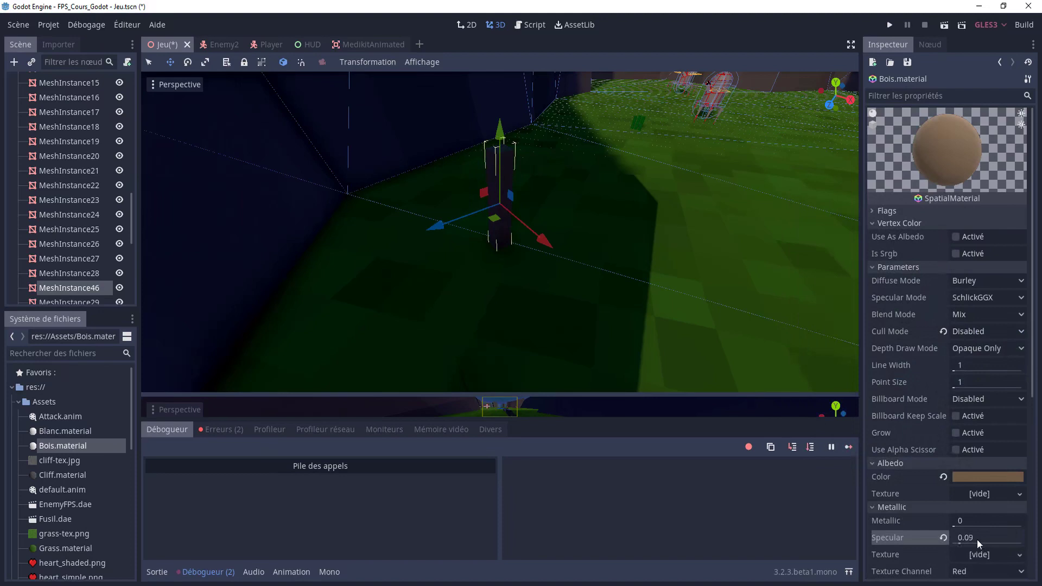
{"action": "left_click_drag", "start_coordinate": [977, 538], "coordinate": [930, 538]}
{"action": "scroll", "coordinate": [930, 534], "scroll_direction": "down", "scroll_amount": 3}
{"action": "left_click", "coordinate": [874, 528]}
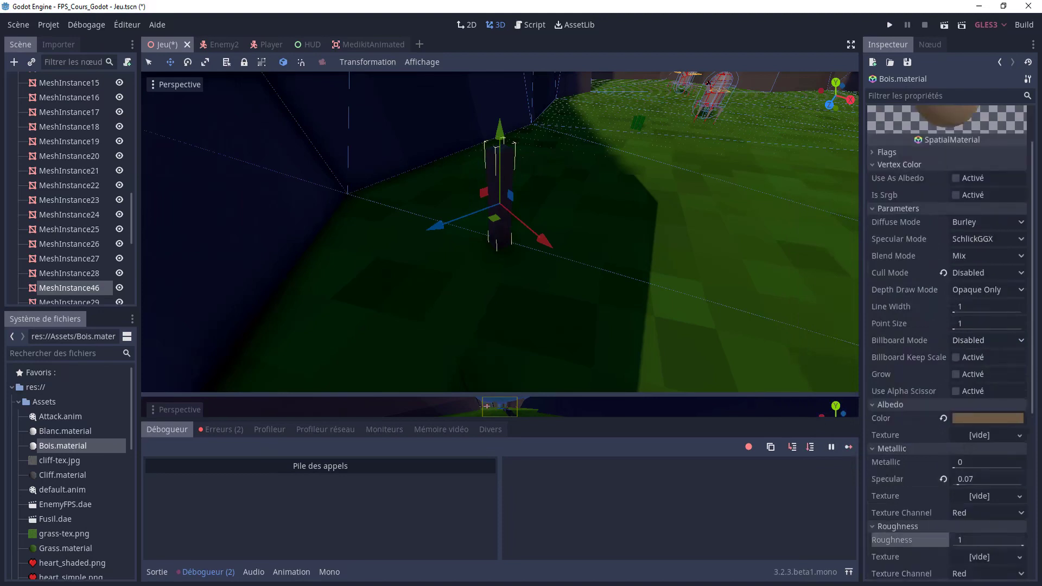
- Reselect the MeshInstance46 pillar and orbit around the brown trunk
{"action": "middle_click_drag", "start_coordinate": [545, 245], "coordinate": [513, 210]}
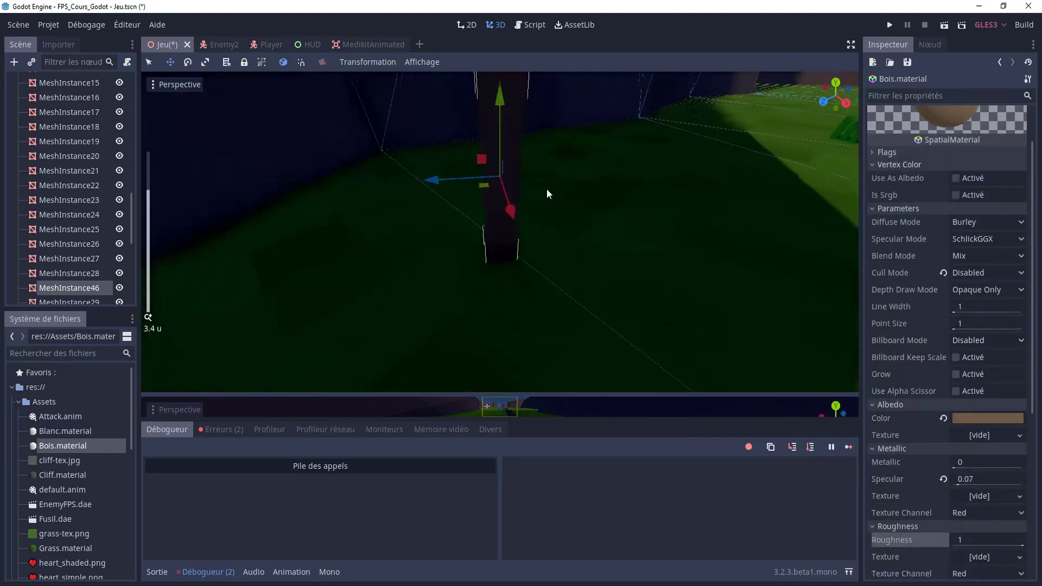
{"action": "scroll", "coordinate": [540, 280], "scroll_direction": "up", "scroll_amount": 3}
{"action": "scroll", "coordinate": [540, 280], "scroll_direction": "down", "scroll_amount": 3}
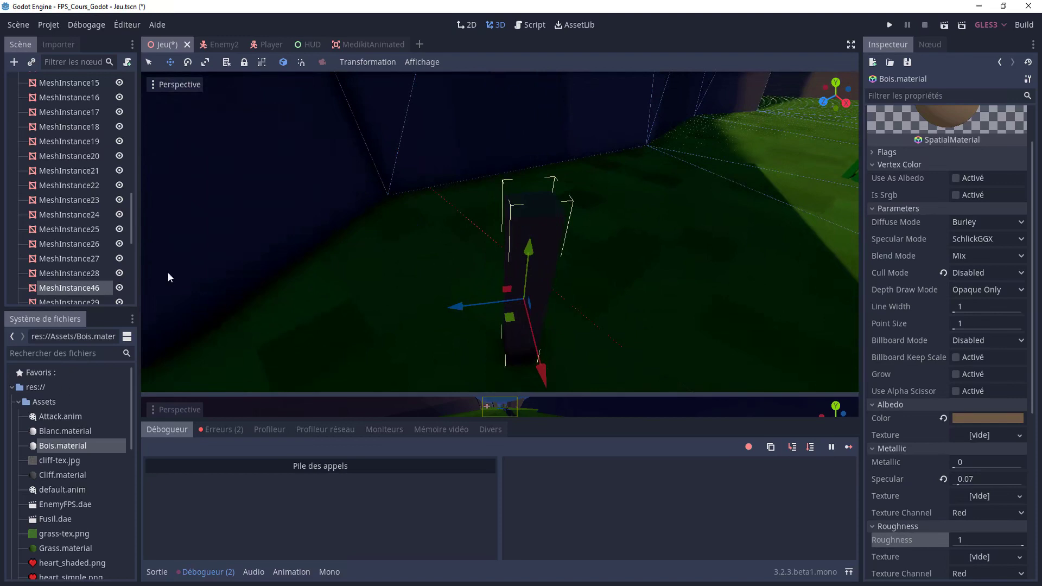
{"action": "left_click", "coordinate": [76, 288]}
{"action": "mouse_move", "coordinate": [547, 275]}
{"action": "middle_mouse_down"}
{"action": "mouse_move", "coordinate": [632, 297]}
{"action": "mouse_move", "coordinate": [627, 274]}
{"action": "mouse_move", "coordinate": [605, 300]}
{"action": "middle_mouse_up"}
- Duplicate the trunk as MeshInstance47, raise it, and scale it wider into a block
{"action": "key", "text": "ctrl+d"}
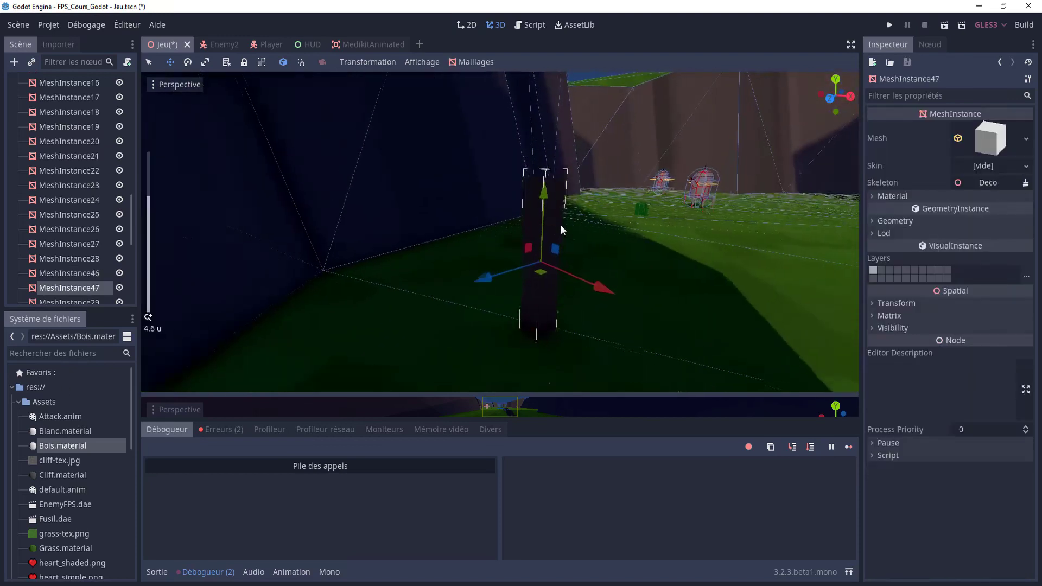
{"action": "left_click_drag", "start_coordinate": [560, 225], "coordinate": [559, 142]}
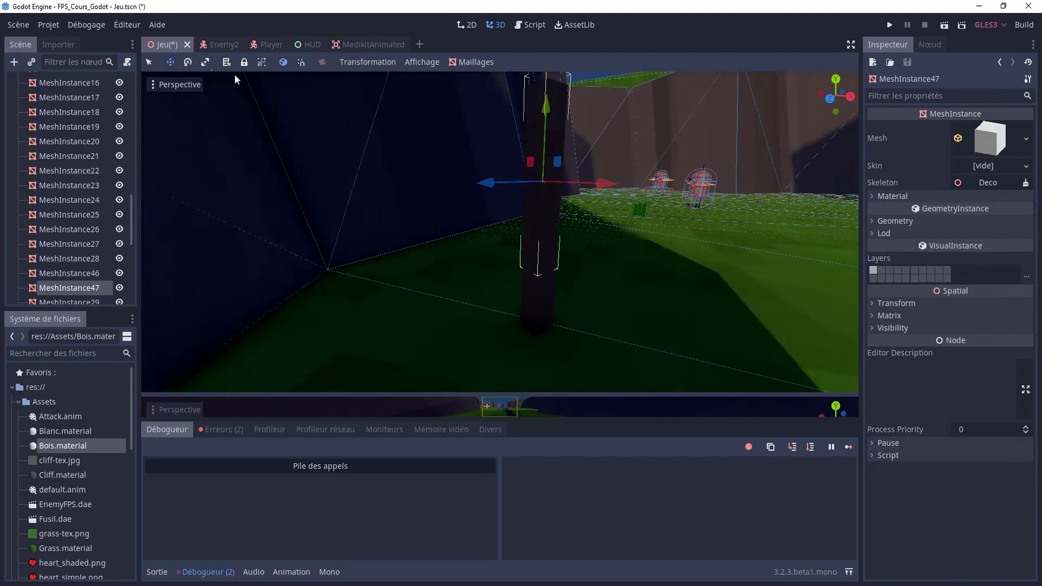
{"action": "key", "text": "r"}
{"action": "left_click_drag", "start_coordinate": [610, 182], "coordinate": [985, 270]}
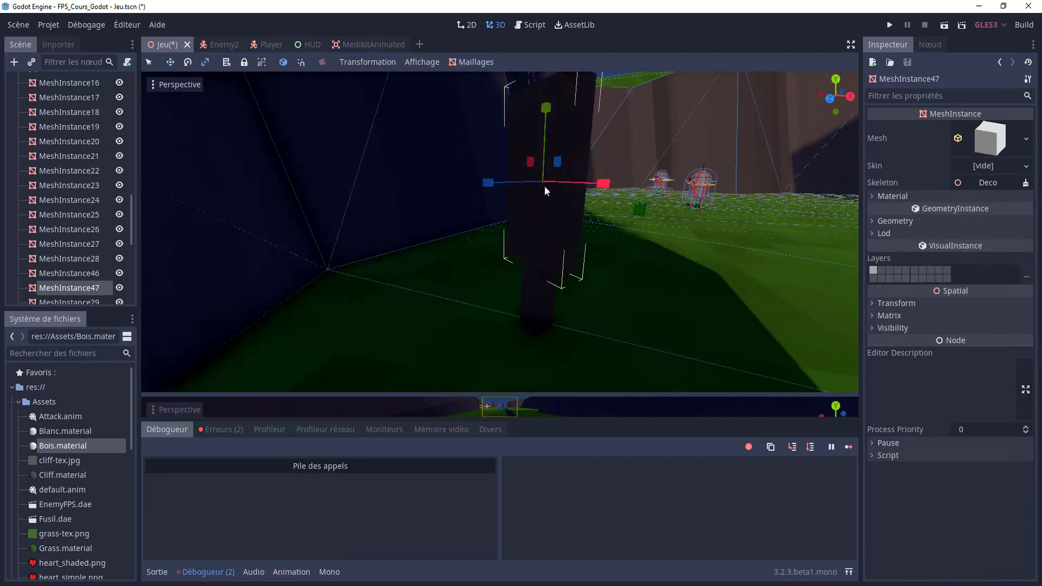
{"action": "left_click_drag", "start_coordinate": [545, 185], "coordinate": [493, 201]}
{"action": "middle_click_drag", "start_coordinate": [493, 201], "coordinate": [405, 253]}
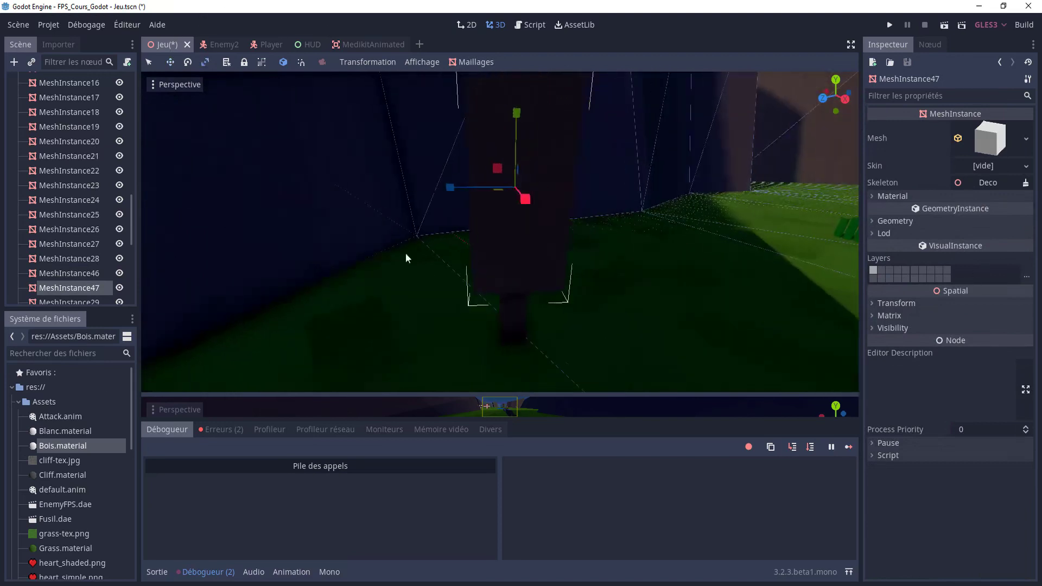
- Apply Vert.material to the block and raise it about 0.912 units above the trunk
{"action": "left_click", "coordinate": [872, 196]}
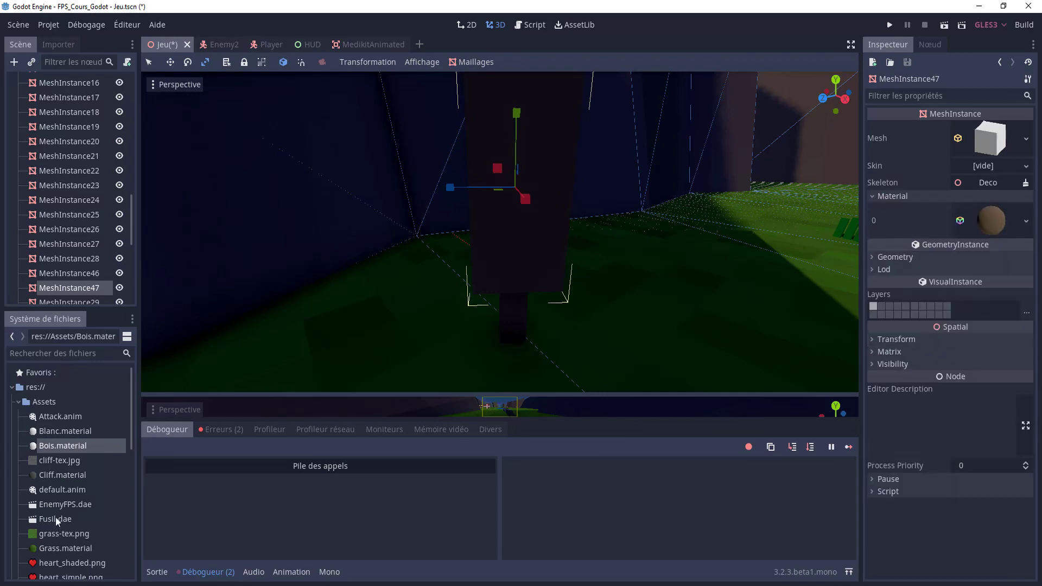
{"action": "scroll", "coordinate": [56, 520], "scroll_direction": "down", "scroll_amount": 5}
{"action": "scroll", "coordinate": [50, 518], "scroll_direction": "down", "scroll_amount": 5}
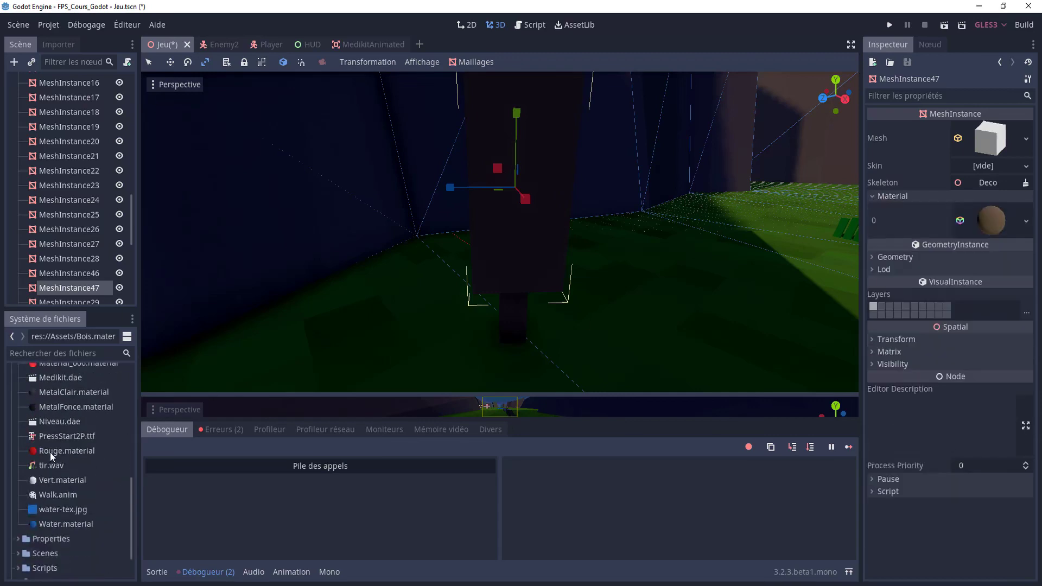
{"action": "scroll", "coordinate": [52, 458], "scroll_direction": "up", "scroll_amount": 2}
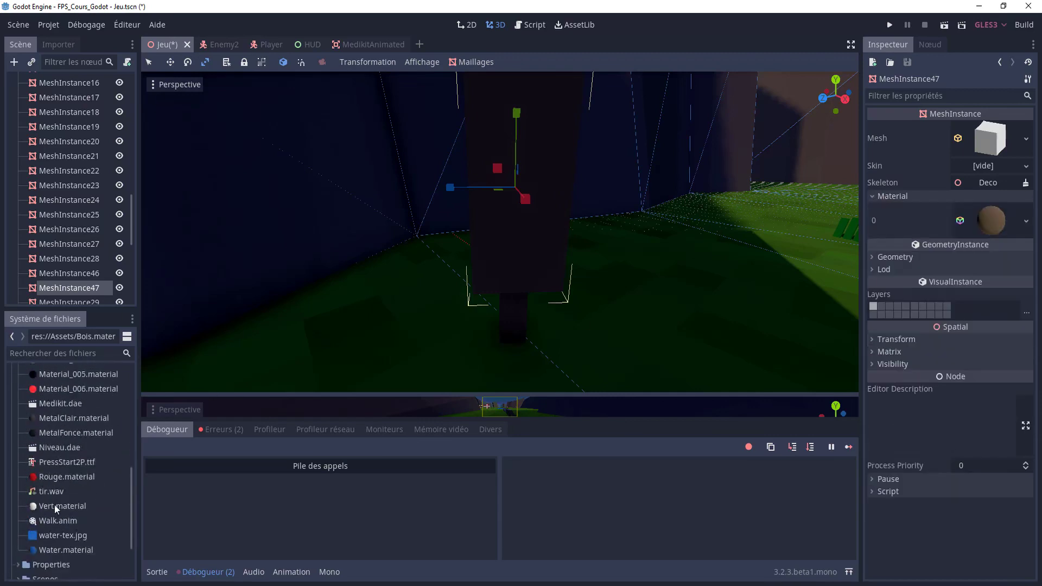
{"action": "left_click_drag", "start_coordinate": [57, 508], "coordinate": [991, 220]}
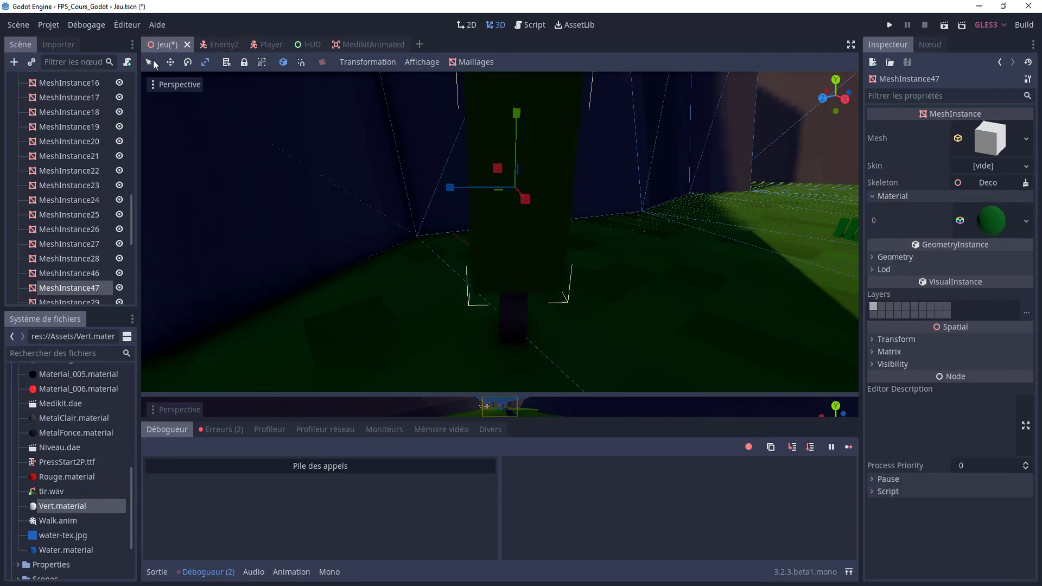
{"action": "left_click", "coordinate": [171, 62]}
{"action": "left_click_drag", "start_coordinate": [517, 118], "coordinate": [546, 57]}
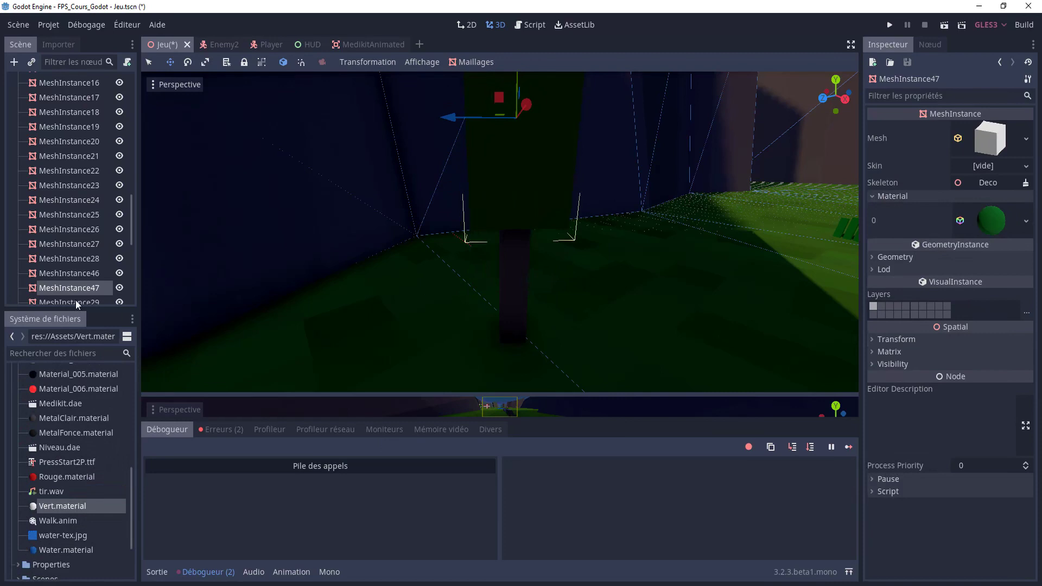
{"action": "scroll", "coordinate": [77, 303], "scroll_direction": "down", "scroll_amount": 3}
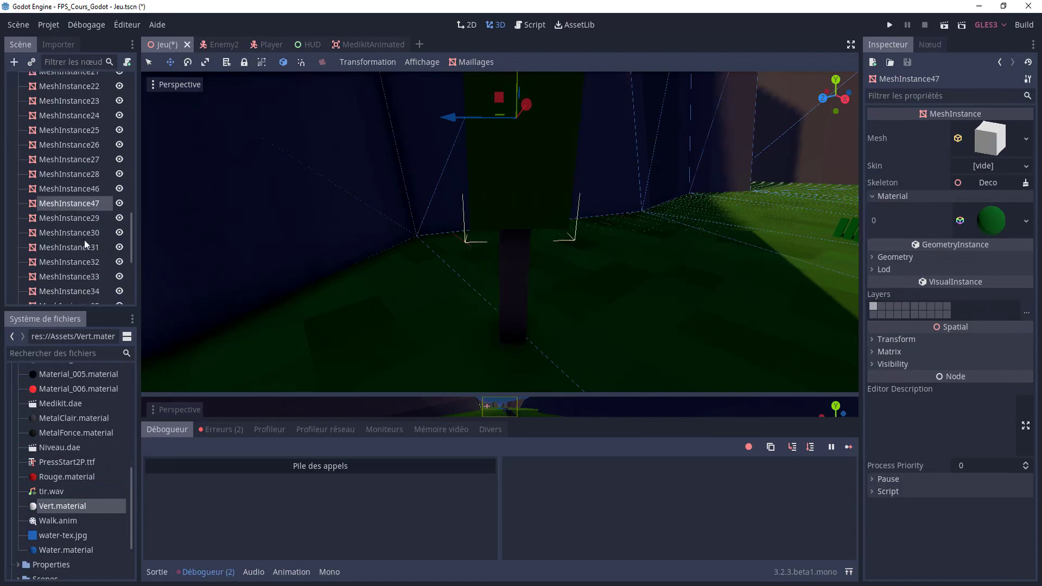
- Duplicate trunk and foliage as MeshInstance48/49 and place the copy on another grassy spot
{"action": "key", "text": "q"}
{"action": "left_click", "coordinate": [517, 294], "text": "shift"}
{"action": "key", "text": "f"}
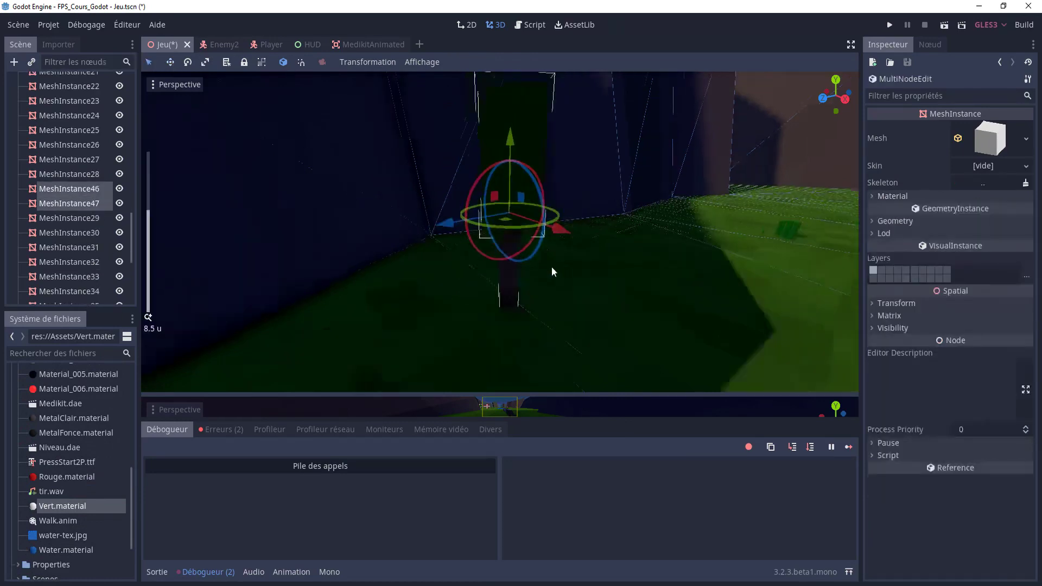
{"action": "middle_click_drag", "start_coordinate": [552, 266], "coordinate": [548, 290]}
{"action": "scroll", "coordinate": [551, 282], "scroll_direction": "down", "scroll_amount": 5}
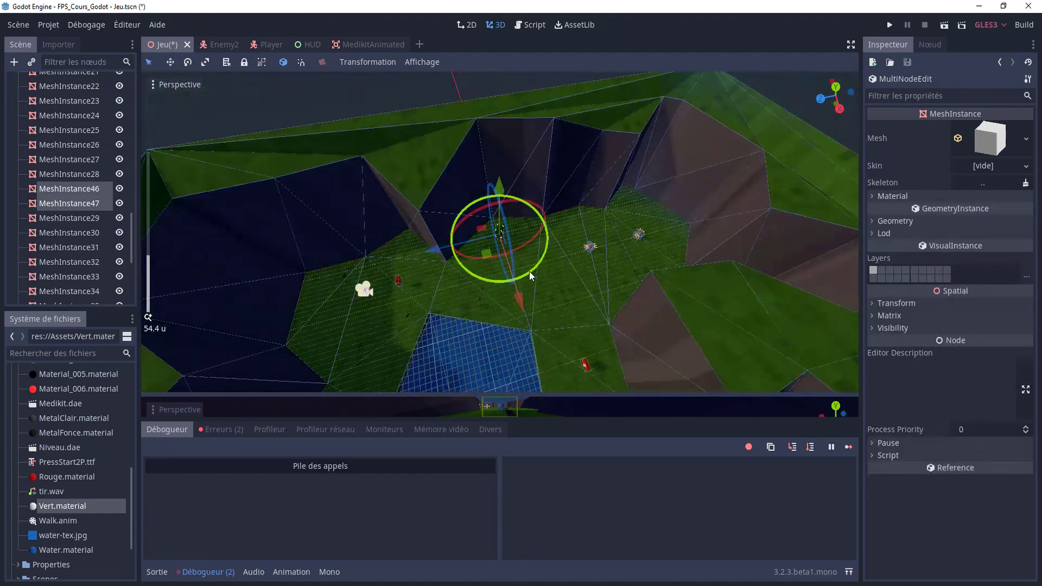
{"action": "key", "text": "ctrl+d"}
{"action": "left_click_drag", "start_coordinate": [483, 256], "coordinate": [674, 260]}
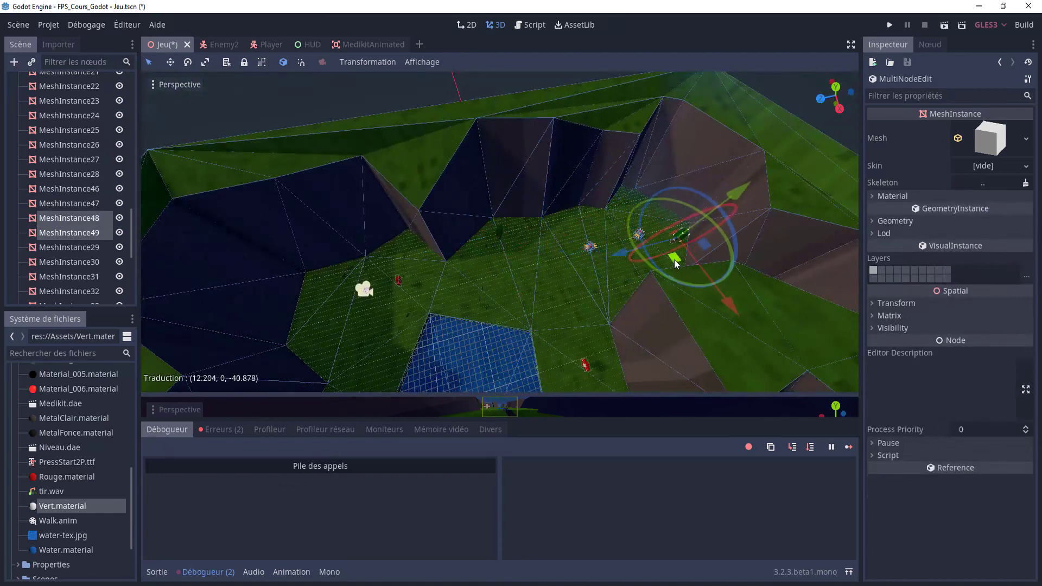
{"action": "middle_click_drag", "start_coordinate": [674, 259], "coordinate": [606, 229]}
{"action": "scroll", "coordinate": [539, 269], "scroll_direction": "up", "scroll_amount": 6}
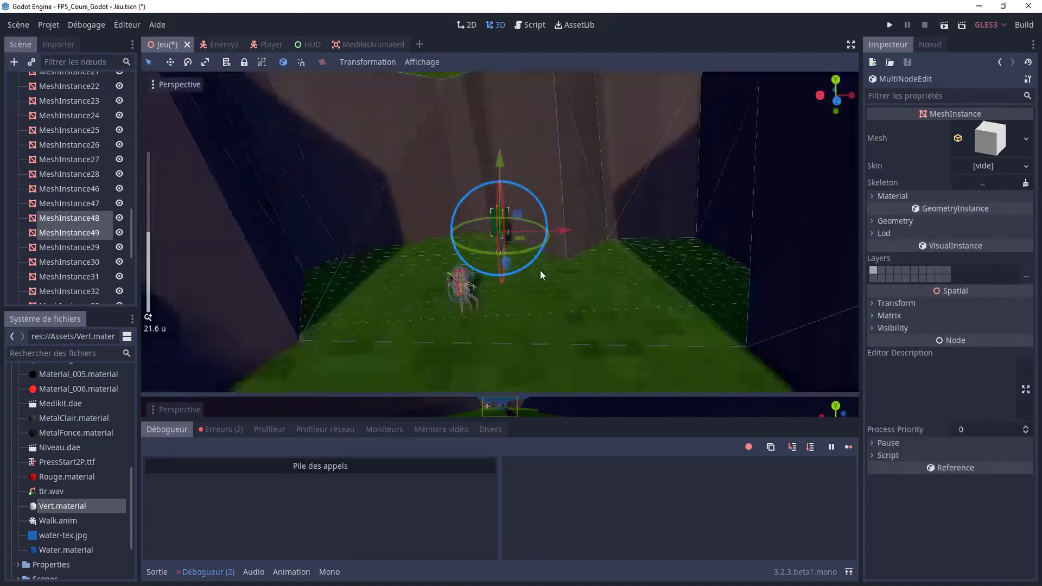
{"action": "middle_click_drag", "start_coordinate": [539, 266], "coordinate": [593, 334]}
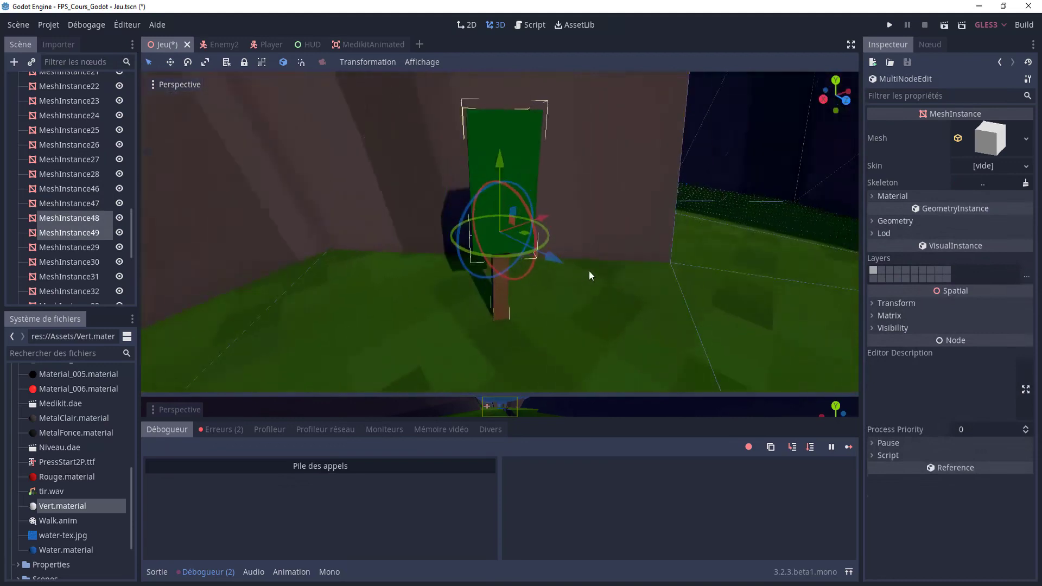
- Deselect, orbit and zoom over the level's new tree, then switch to the browser article
{"action": "left_click", "coordinate": [592, 334]}
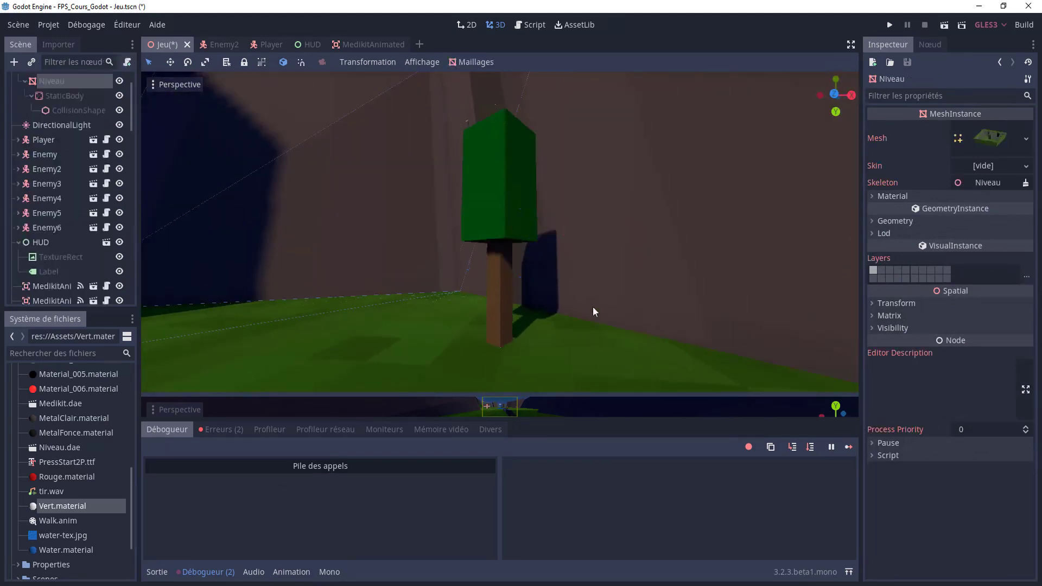
{"action": "mouse_move", "coordinate": [593, 308]}
{"action": "middle_mouse_down"}
{"action": "mouse_move", "coordinate": [624, 336]}
{"action": "mouse_move", "coordinate": [651, 341]}
{"action": "middle_mouse_up"}
{"action": "scroll", "coordinate": [612, 327], "scroll_direction": "down", "scroll_amount": 5}
{"action": "scroll", "coordinate": [651, 341], "scroll_direction": "down", "scroll_amount": 5}
{"action": "scroll", "coordinate": [589, 331], "scroll_direction": "up", "scroll_amount": 3}
{"action": "scroll", "coordinate": [589, 331], "scroll_direction": "up", "scroll_amount": 8}
{"action": "mouse_move", "coordinate": [589, 331]}
{"action": "middle_mouse_down"}
{"action": "mouse_move", "coordinate": [490, 207]}
{"action": "mouse_move", "coordinate": [525, 214]}
{"action": "middle_mouse_up"}
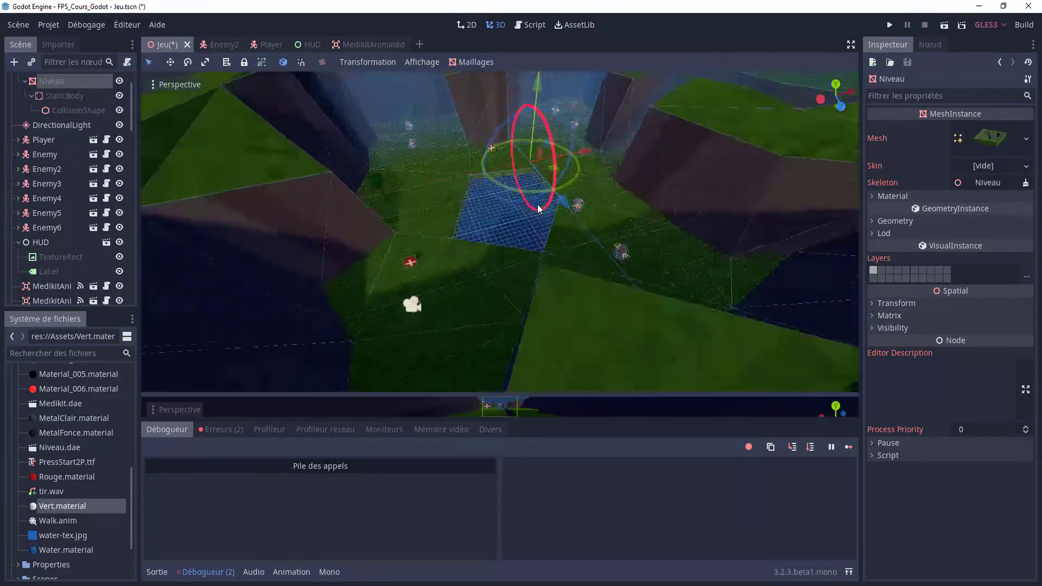
{"action": "scroll", "coordinate": [525, 214], "scroll_direction": "up", "scroll_amount": 3}
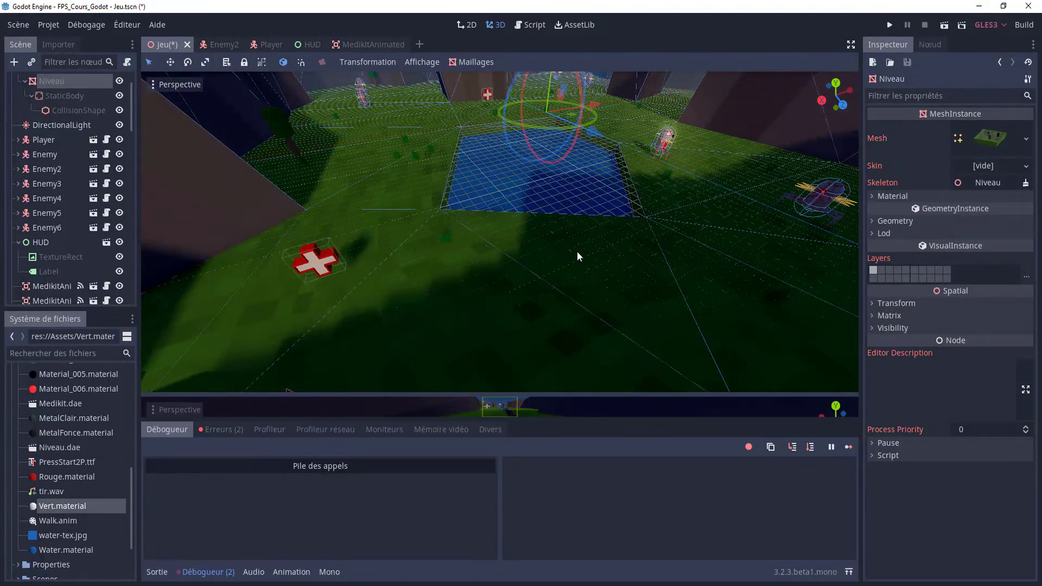
{"action": "key", "text": "alt+Tab"}
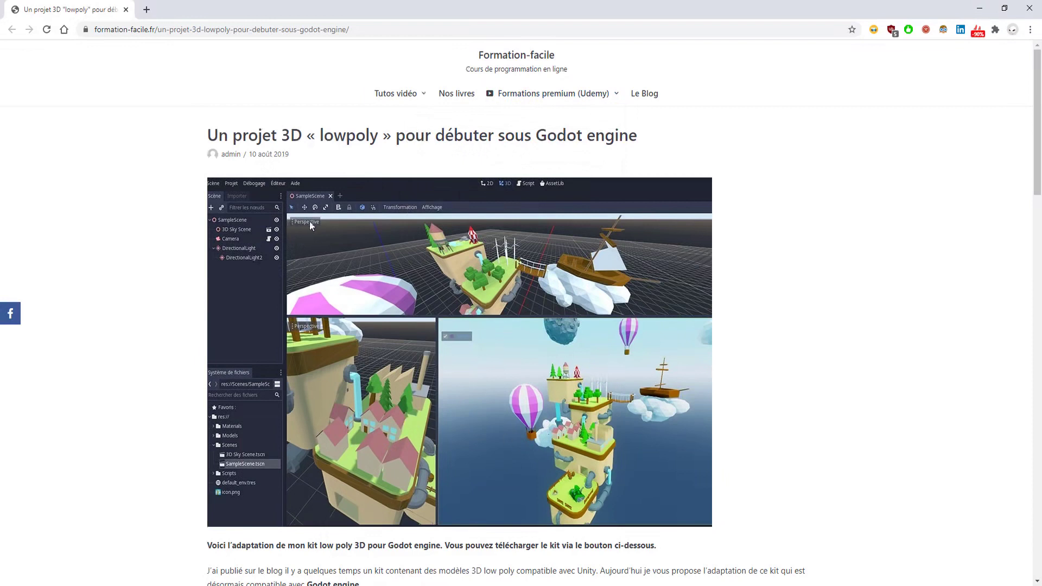
- Start downloading the low-poly 3D kit for Godot Engine from the article
{"action": "scroll", "coordinate": [311, 225], "scroll_direction": "down", "scroll_amount": 5}
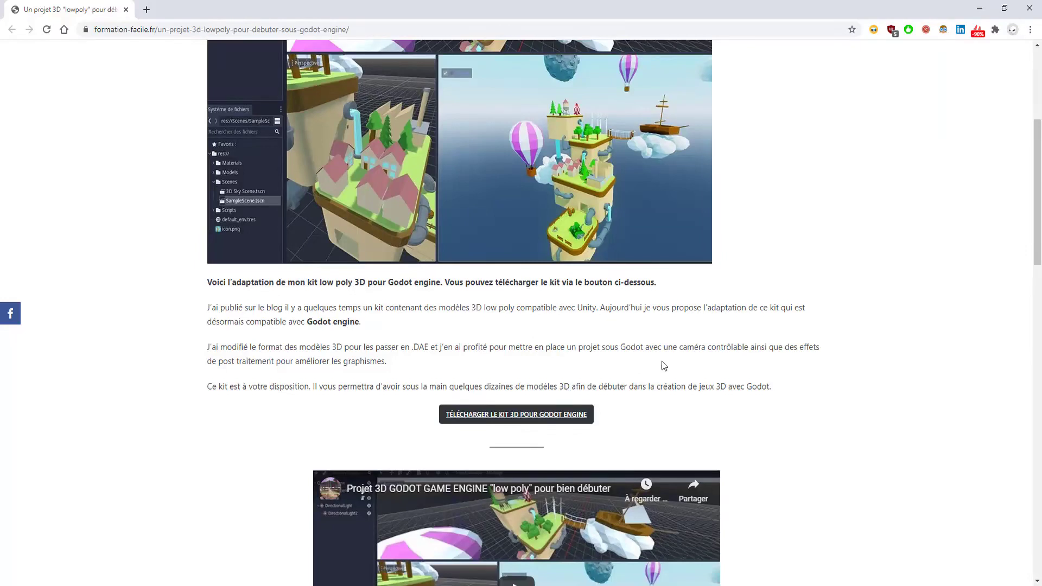
{"action": "left_click", "coordinate": [518, 416]}
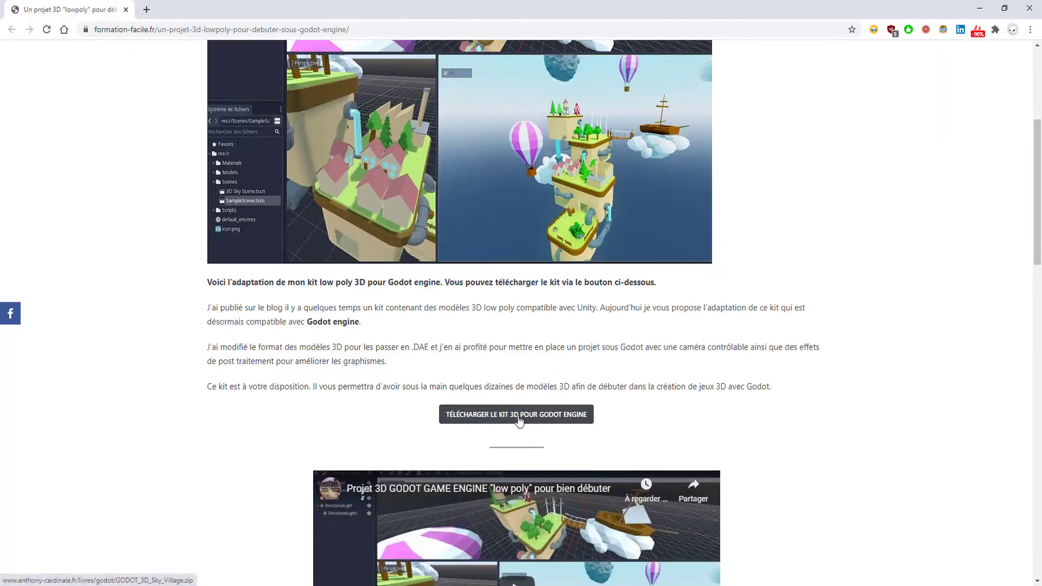
{"action": "scroll", "coordinate": [539, 375], "scroll_direction": "up", "scroll_amount": 5}
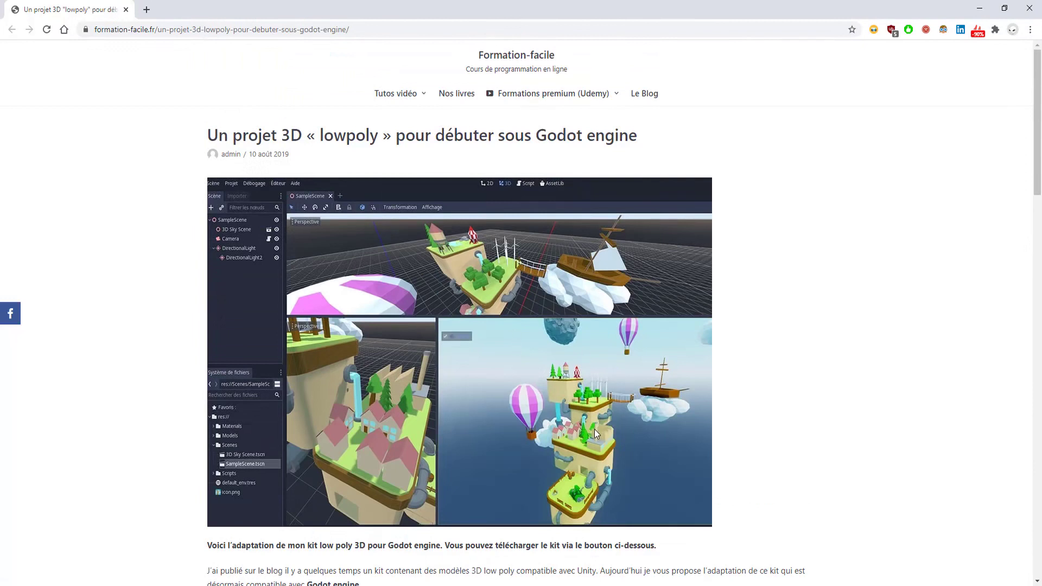
{"action": "scroll", "coordinate": [594, 428], "scroll_direction": "down", "scroll_amount": 2}
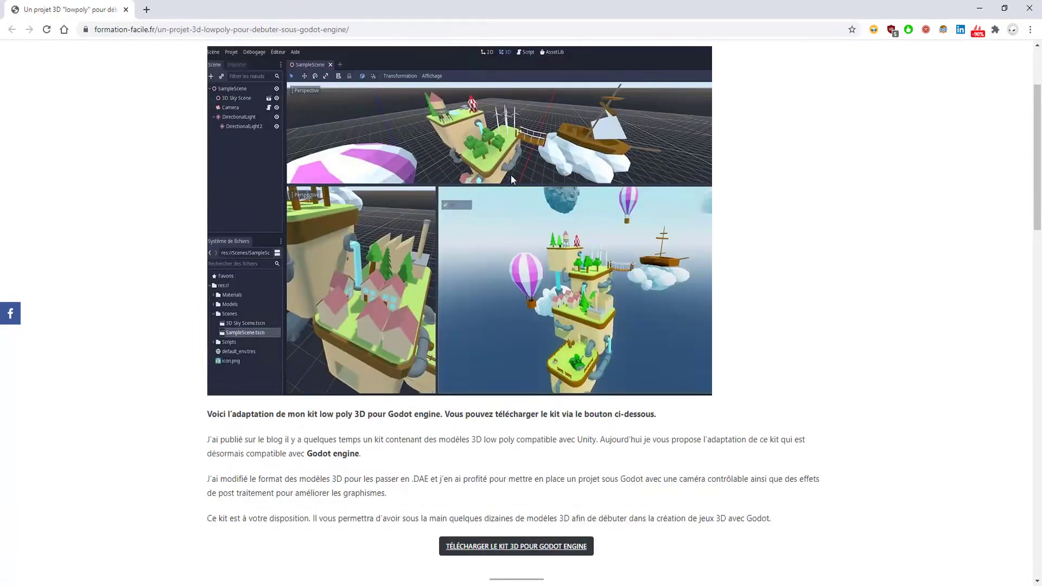
{"action": "scroll", "coordinate": [511, 179], "scroll_direction": "up", "scroll_amount": 2}
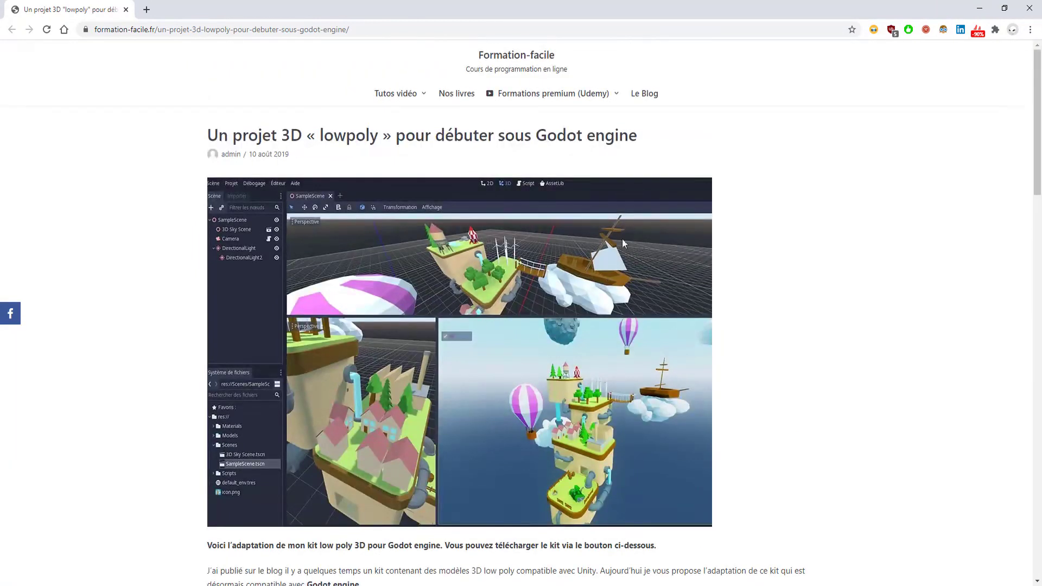
- Scroll through the article's kit description and download link
{"action": "scroll", "coordinate": [523, 278], "scroll_direction": "down", "scroll_amount": 6}
{"action": "scroll", "coordinate": [526, 287], "scroll_direction": "down", "scroll_amount": 4}
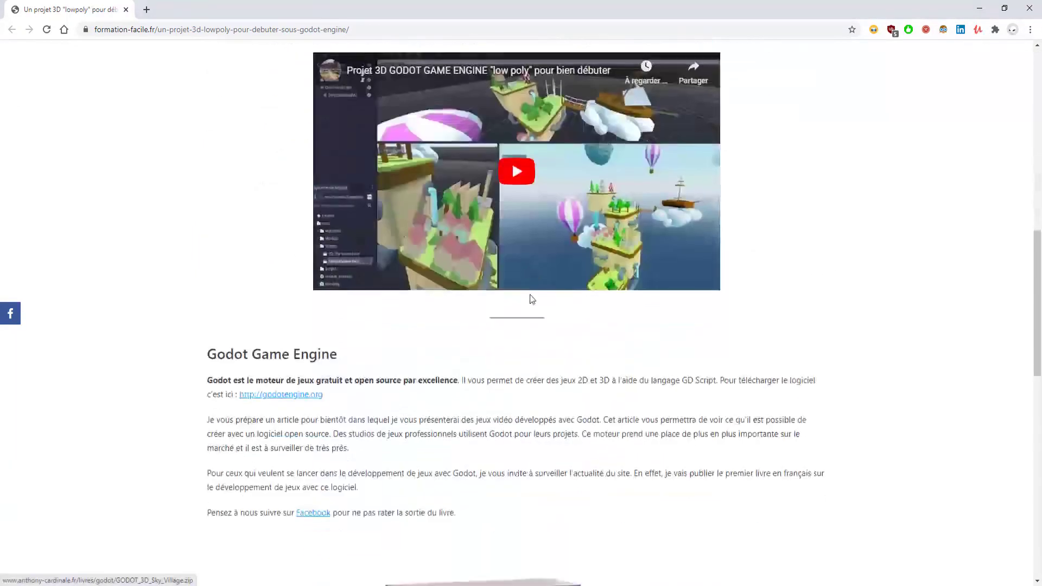
{"action": "scroll", "coordinate": [530, 293], "scroll_direction": "down", "scroll_amount": 6}
{"action": "scroll", "coordinate": [530, 294], "scroll_direction": "up", "scroll_amount": 4}
{"action": "scroll", "coordinate": [532, 295], "scroll_direction": "down", "scroll_amount": 8}
{"action": "scroll", "coordinate": [530, 296], "scroll_direction": "up", "scroll_amount": 8}
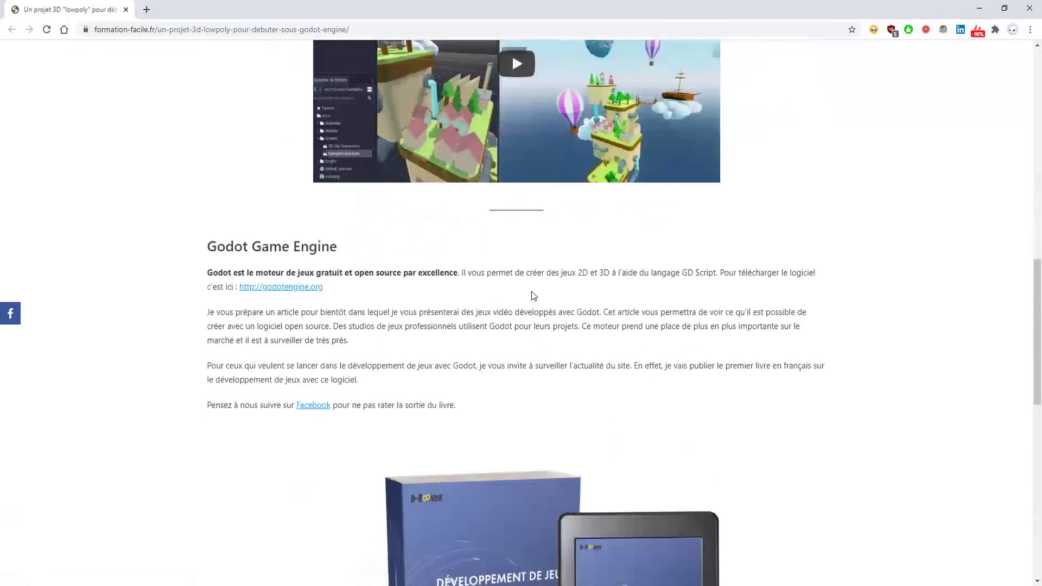
{"action": "scroll", "coordinate": [565, 312], "scroll_direction": "up", "scroll_amount": 5}
{"action": "scroll", "coordinate": [574, 312], "scroll_direction": "up", "scroll_amount": 8}
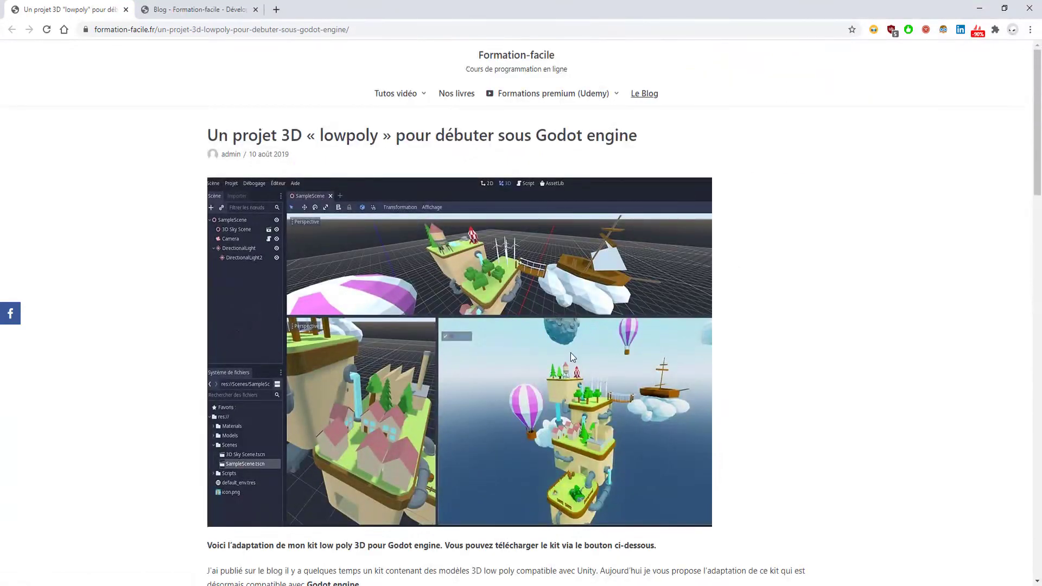
{"action": "scroll", "coordinate": [600, 376], "scroll_direction": "down", "scroll_amount": 2}
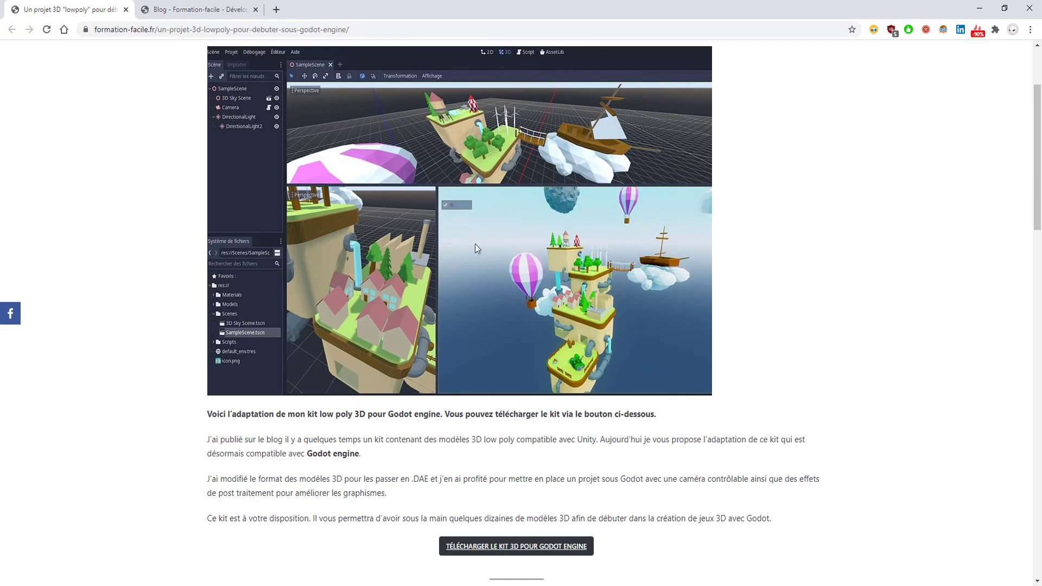
- From the blog listing, open 'Kit « low poly » pour Unity' and scroll to its prefab list
{"action": "left_click", "coordinate": [190, 9]}
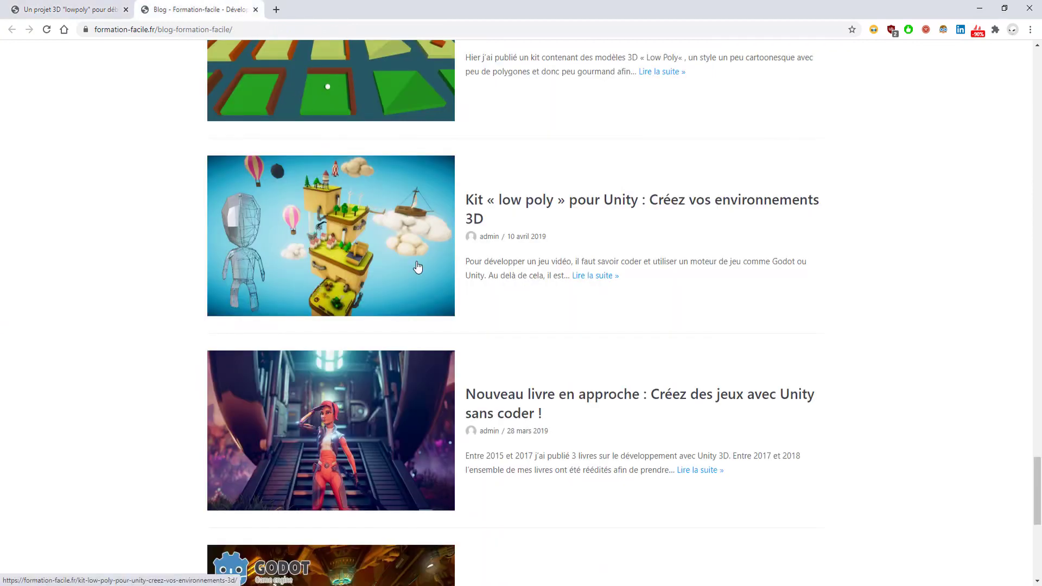
{"action": "scroll", "coordinate": [425, 253], "scroll_direction": "up", "scroll_amount": 6}
{"action": "scroll", "coordinate": [426, 254], "scroll_direction": "up", "scroll_amount": 8}
{"action": "scroll", "coordinate": [426, 253], "scroll_direction": "down", "scroll_amount": 7}
{"action": "scroll", "coordinate": [426, 254], "scroll_direction": "down", "scroll_amount": 7}
{"action": "left_click", "coordinate": [542, 207]}
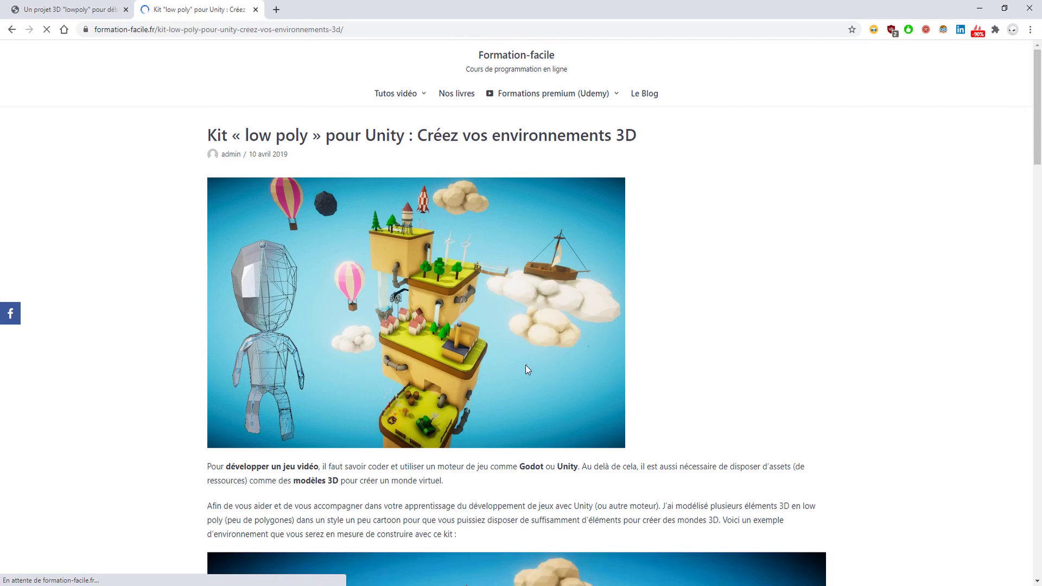
{"action": "scroll", "coordinate": [689, 356], "scroll_direction": "down", "scroll_amount": 5}
- Scroll the low-poly kit article down to the prefab grid and the 'Télécharger le kit low poly pour Unity' button
{"action": "scroll", "coordinate": [695, 349], "scroll_direction": "down", "scroll_amount": 5}
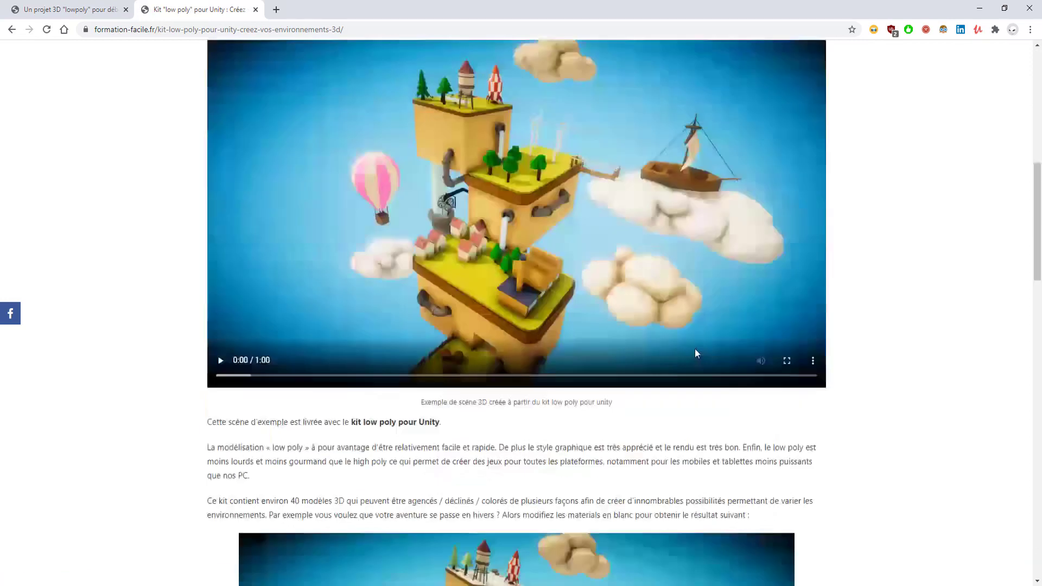
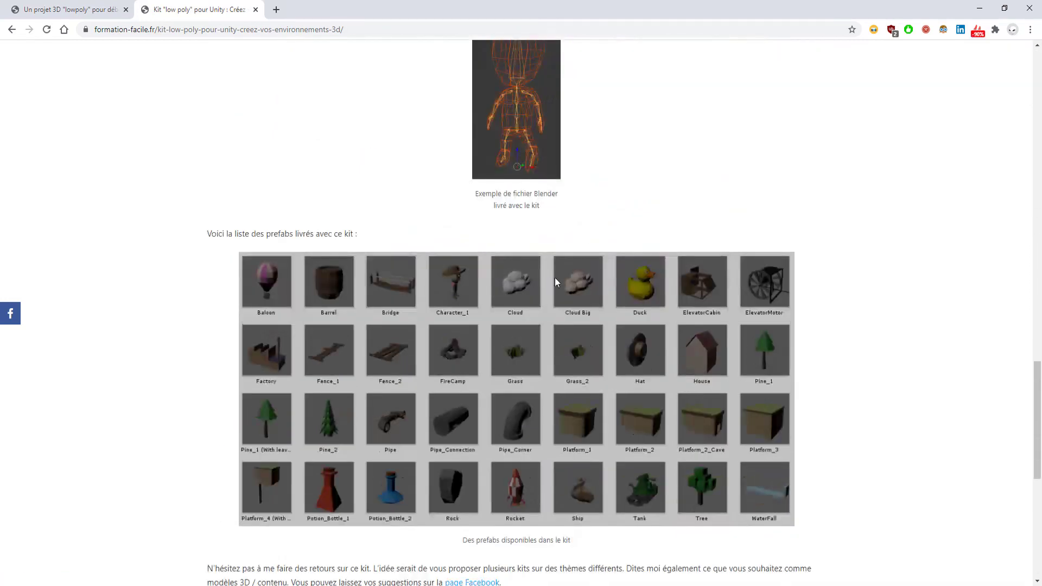
{"action": "scroll", "coordinate": [586, 260], "scroll_direction": "down", "scroll_amount": 2}
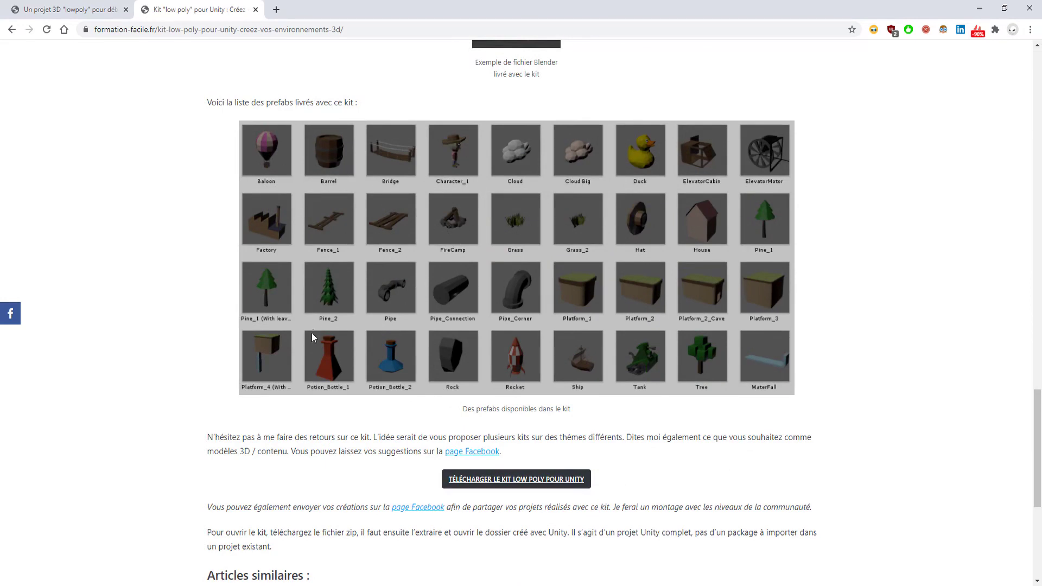
- Scroll to the low poly kit's demo scene video and start playing it
{"action": "scroll", "coordinate": [479, 328], "scroll_direction": "down", "scroll_amount": 2}
{"action": "scroll", "coordinate": [494, 345], "scroll_direction": "up", "scroll_amount": 20}
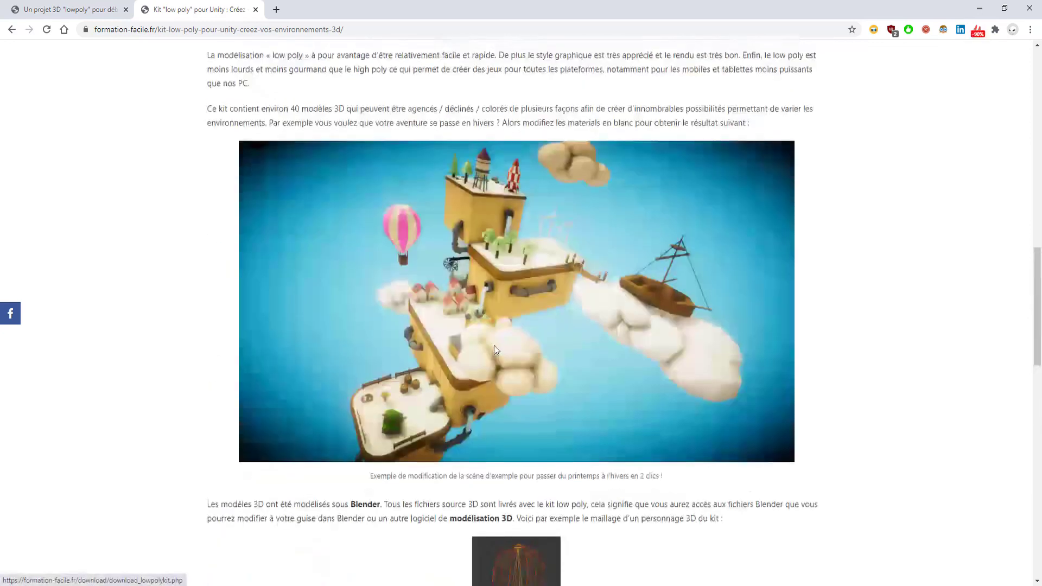
{"action": "scroll", "coordinate": [495, 345], "scroll_direction": "up", "scroll_amount": 10}
{"action": "scroll", "coordinate": [494, 345], "scroll_direction": "down", "scroll_amount": 5}
{"action": "scroll", "coordinate": [493, 346], "scroll_direction": "down", "scroll_amount": 2}
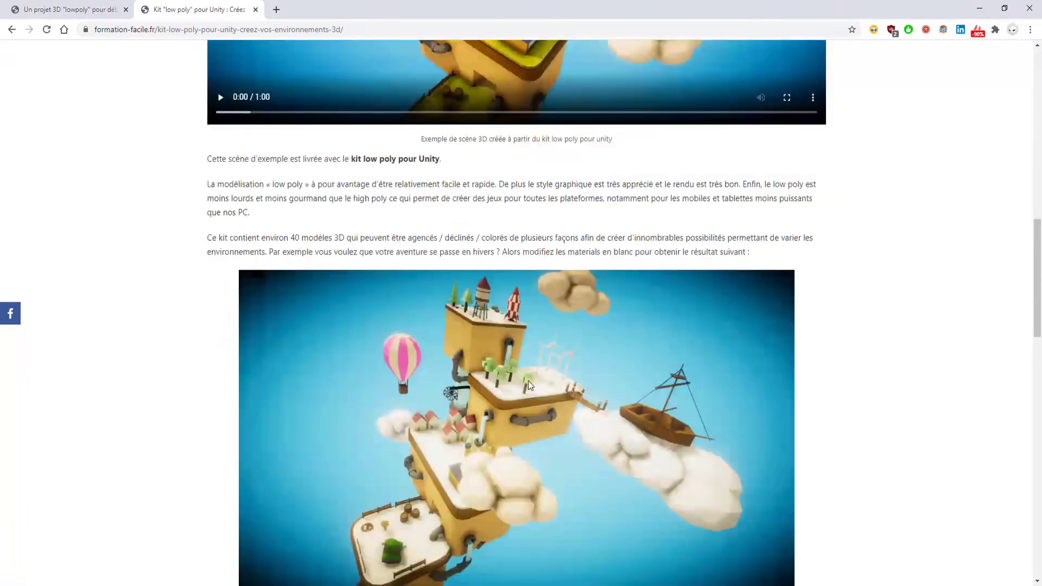
{"action": "scroll", "coordinate": [530, 380], "scroll_direction": "up", "scroll_amount": 10}
{"action": "scroll", "coordinate": [534, 380], "scroll_direction": "up", "scroll_amount": 2}
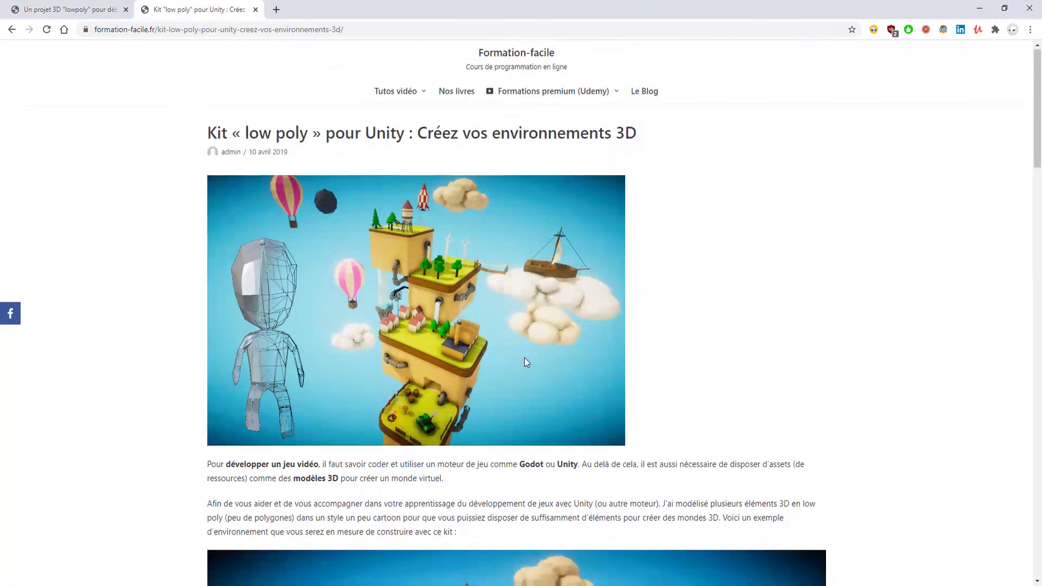
{"action": "scroll", "coordinate": [524, 358], "scroll_direction": "down", "scroll_amount": 4}
{"action": "scroll", "coordinate": [523, 359], "scroll_direction": "down", "scroll_amount": 3}
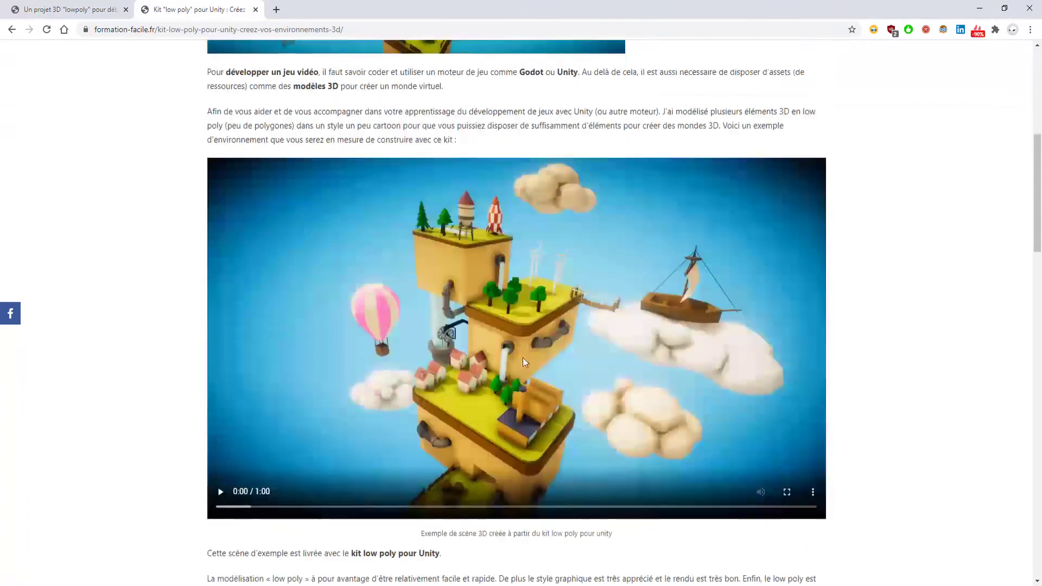
{"action": "left_click", "coordinate": [220, 494]}
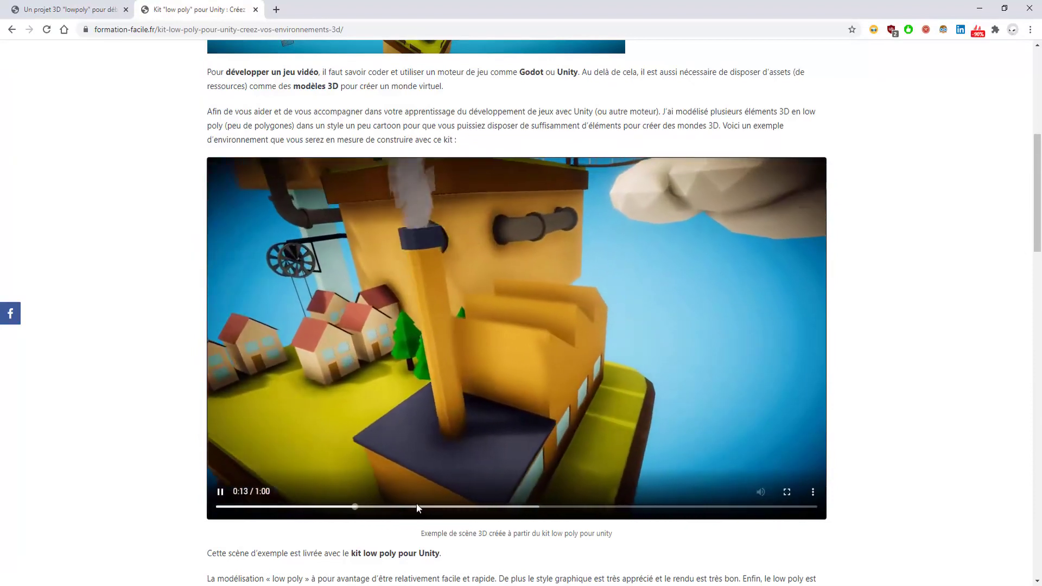
- Skip ahead through the demo video, pause it, and close the browser
{"action": "left_click", "coordinate": [446, 507]}
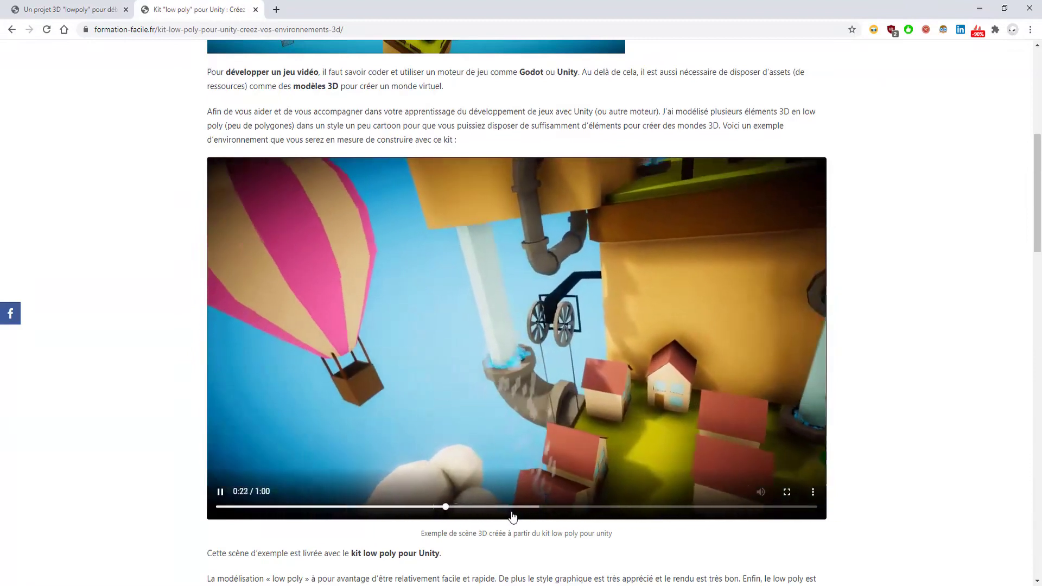
{"action": "left_click", "coordinate": [512, 515]}
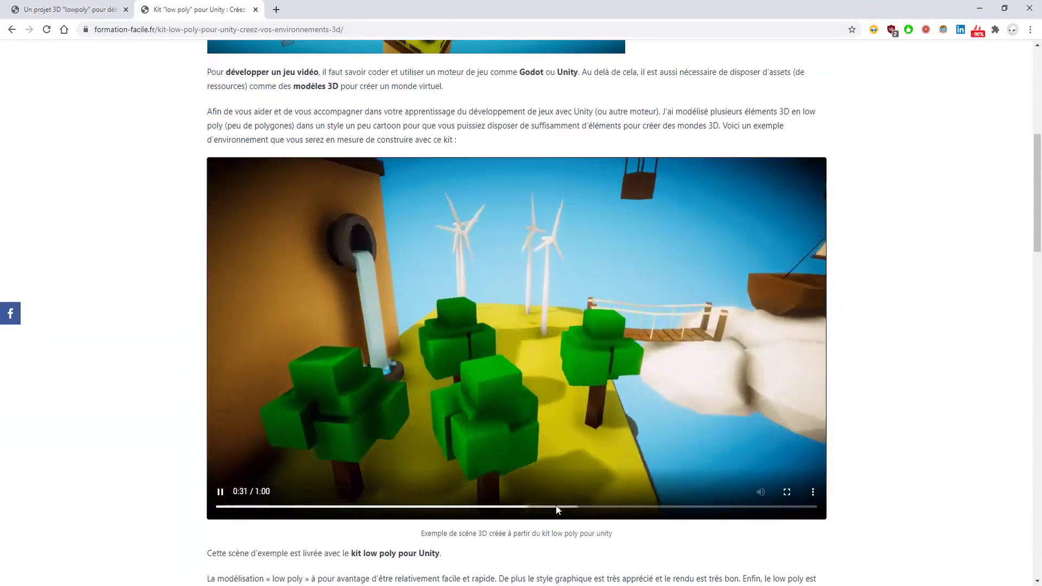
{"action": "left_click", "coordinate": [570, 506]}
{"action": "left_click", "coordinate": [600, 506]}
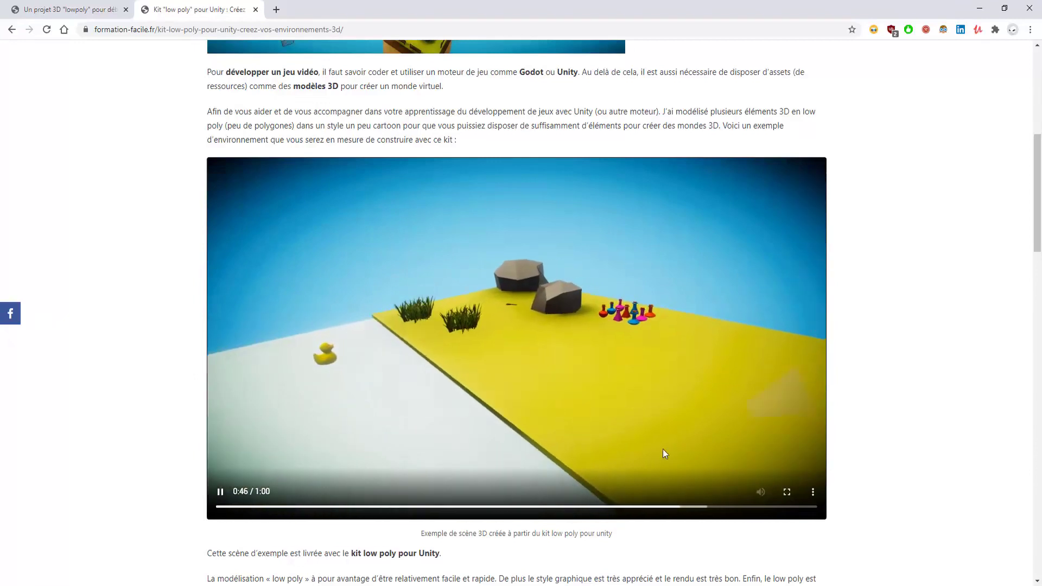
{"action": "left_click", "coordinate": [505, 297]}
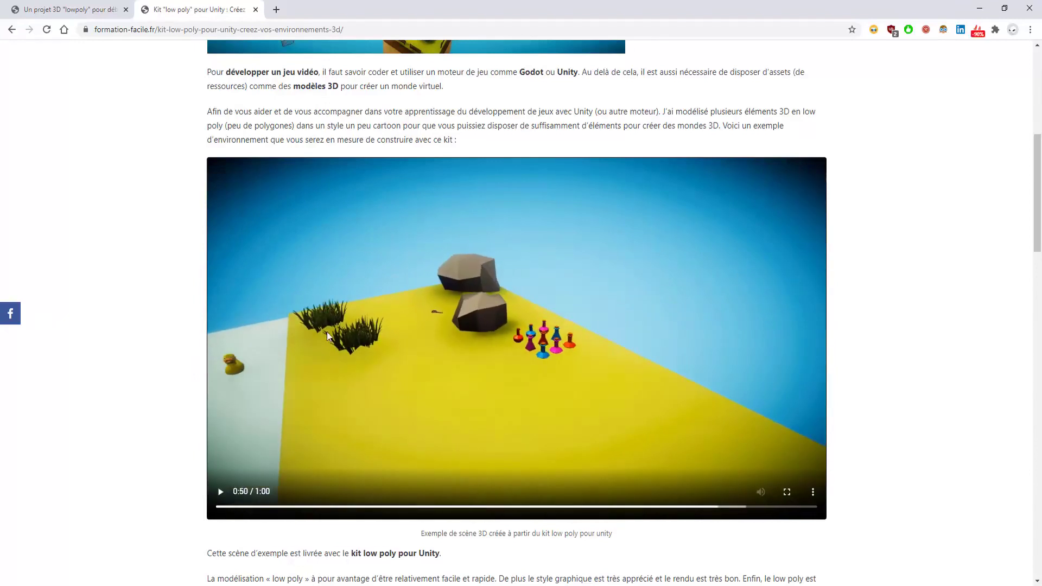
{"action": "left_click", "coordinate": [1032, 5]}
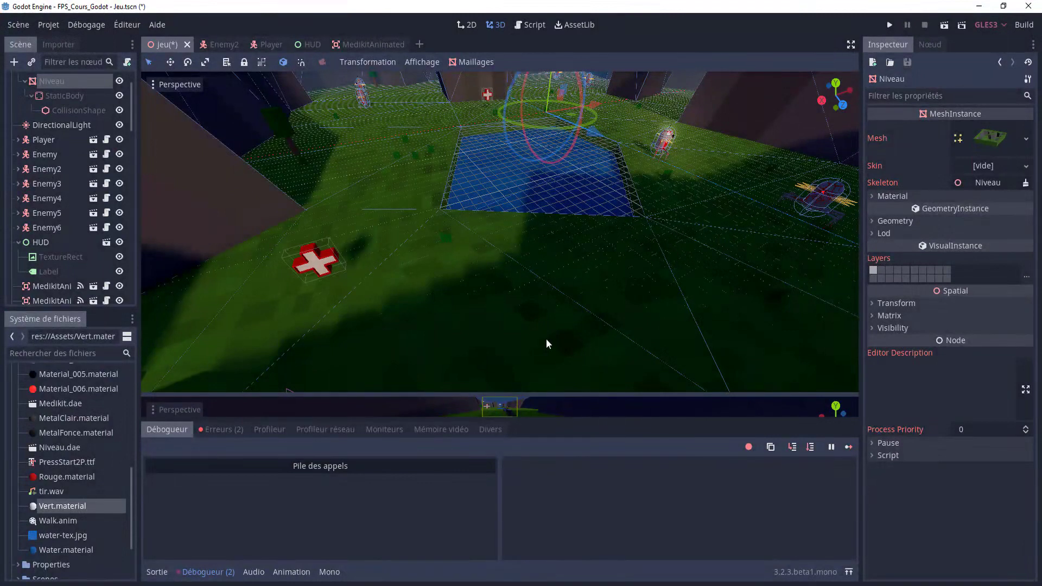
- Zoom and orbit around the FPS level, then clear the scene selection
{"action": "scroll", "coordinate": [485, 274], "scroll_direction": "down", "scroll_amount": 10}
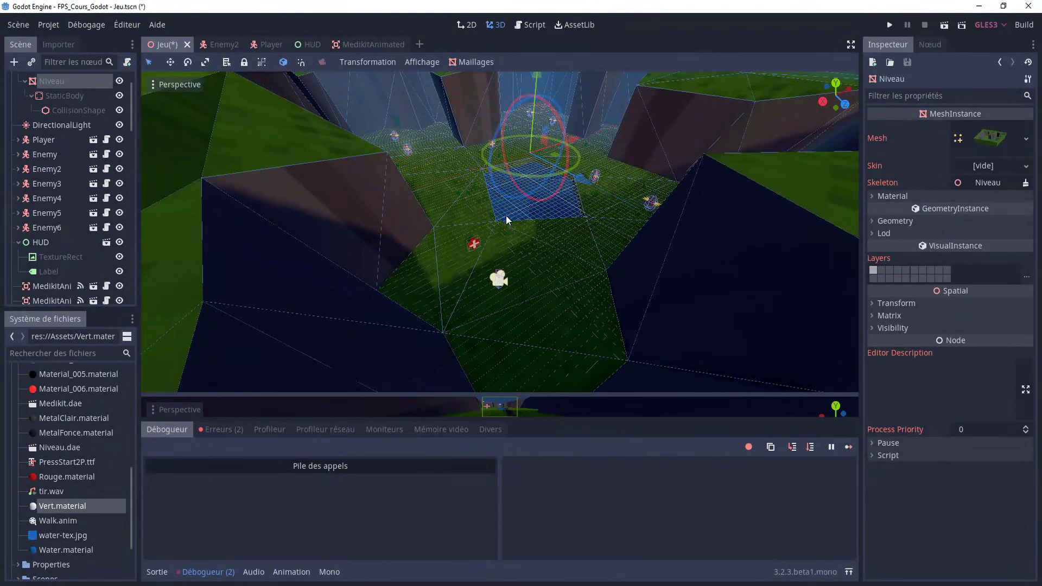
{"action": "mouse_move", "coordinate": [506, 216]}
{"action": "middle_mouse_down"}
{"action": "mouse_move", "coordinate": [465, 293]}
{"action": "mouse_move", "coordinate": [475, 272]}
{"action": "middle_mouse_up"}
{"action": "scroll", "coordinate": [486, 289], "scroll_direction": "up", "scroll_amount": 5}
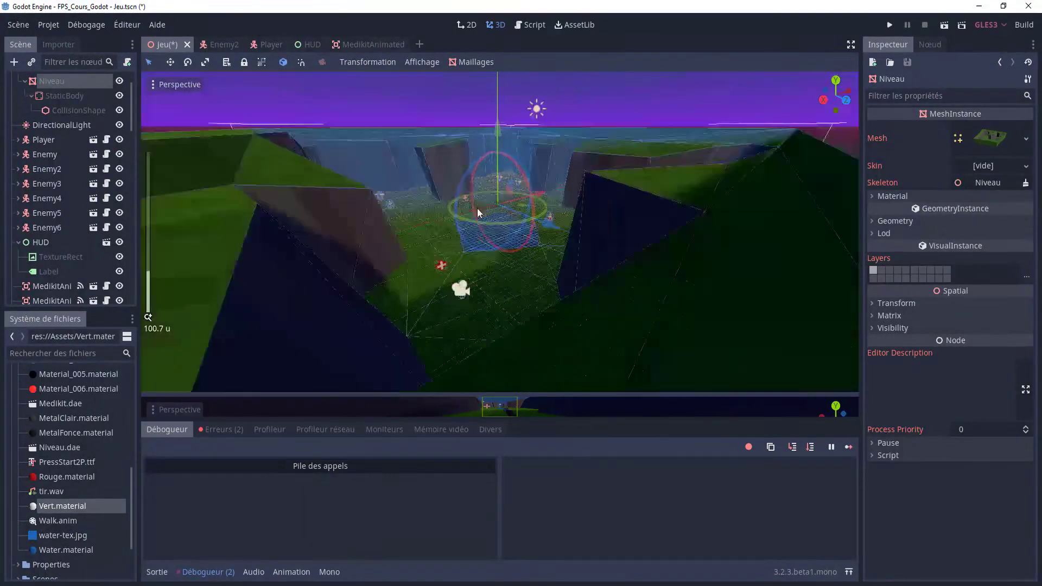
{"action": "middle_click_drag", "start_coordinate": [440, 306], "coordinate": [580, 113]}
{"action": "left_click", "coordinate": [507, 212]}
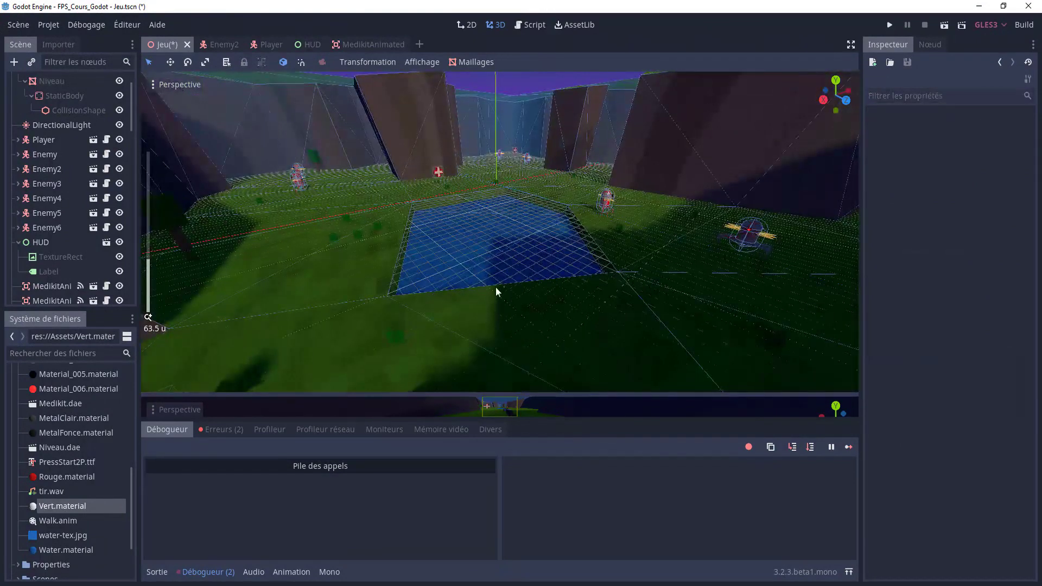
- Add a Windows Desktop preset in the project export settings
{"action": "left_click", "coordinate": [50, 27]}
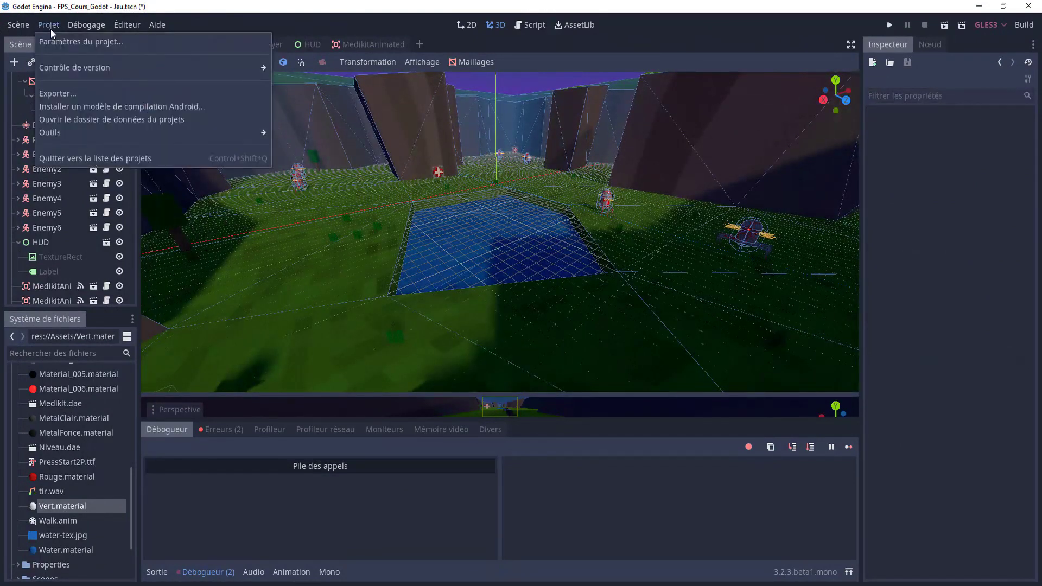
{"action": "left_click", "coordinate": [69, 92]}
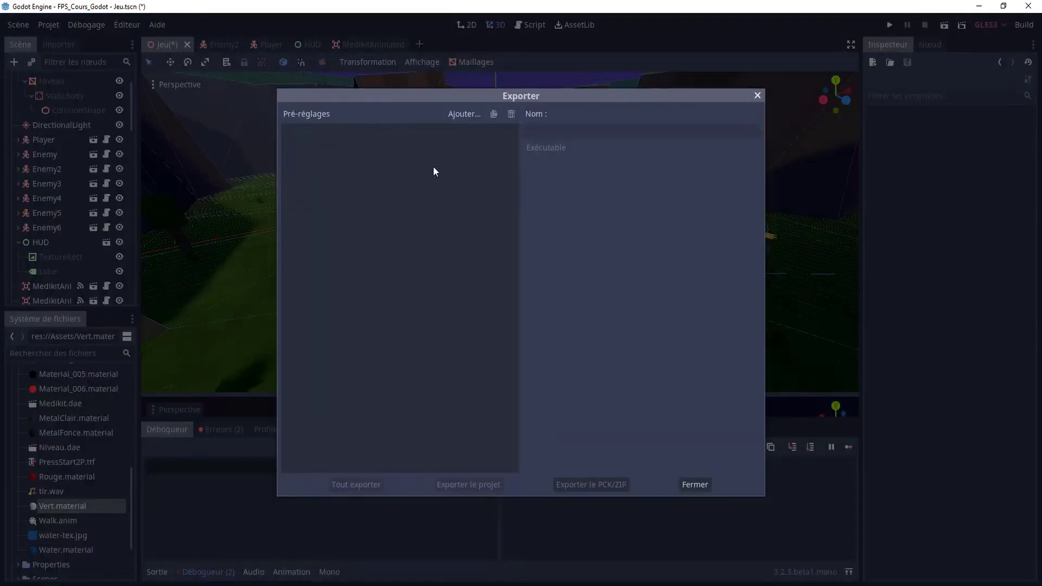
{"action": "left_click_drag", "start_coordinate": [464, 100], "coordinate": [497, 95]}
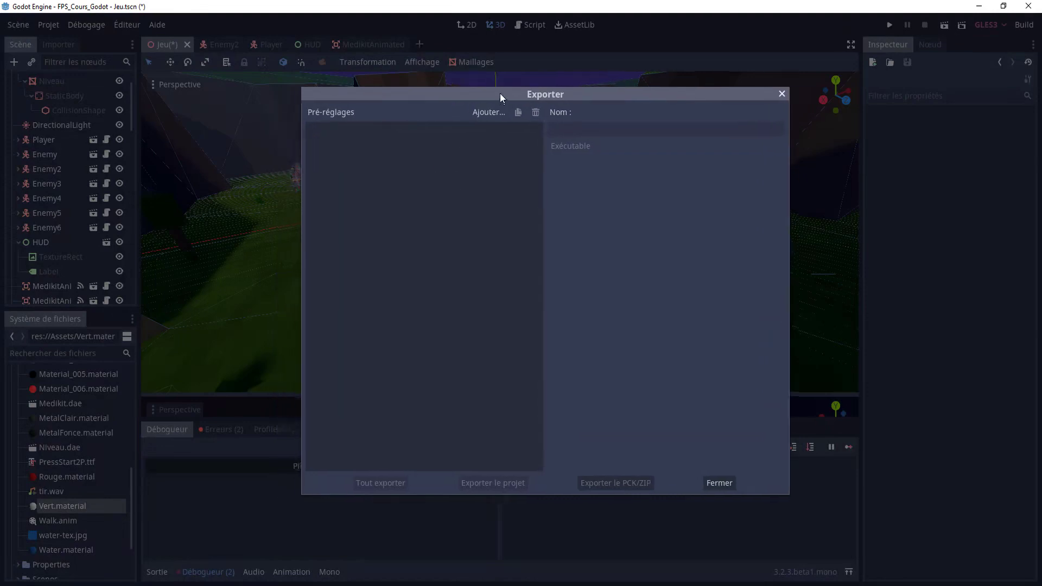
{"action": "left_click", "coordinate": [492, 110]}
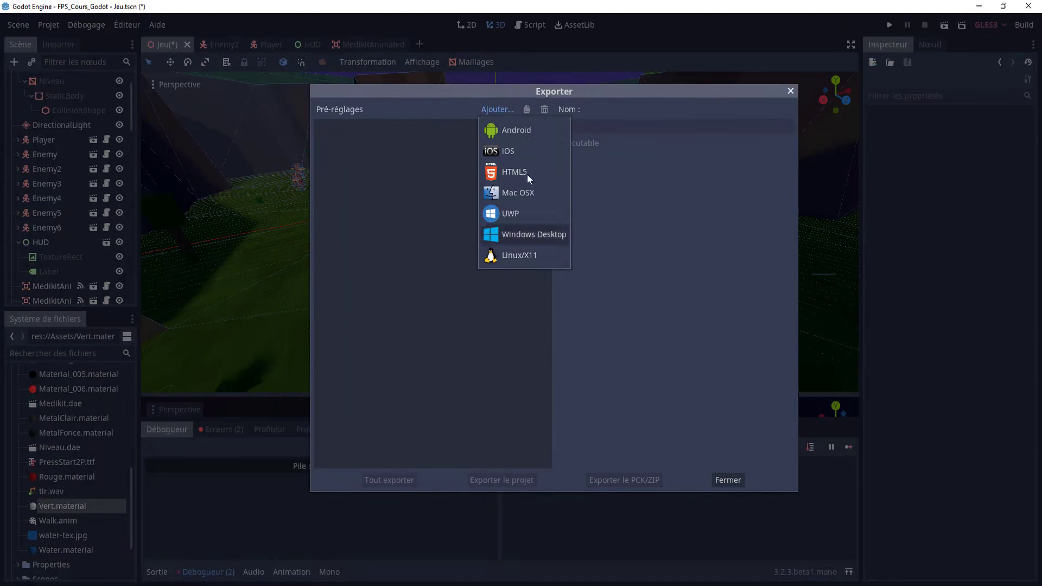
{"action": "left_click", "coordinate": [533, 237]}
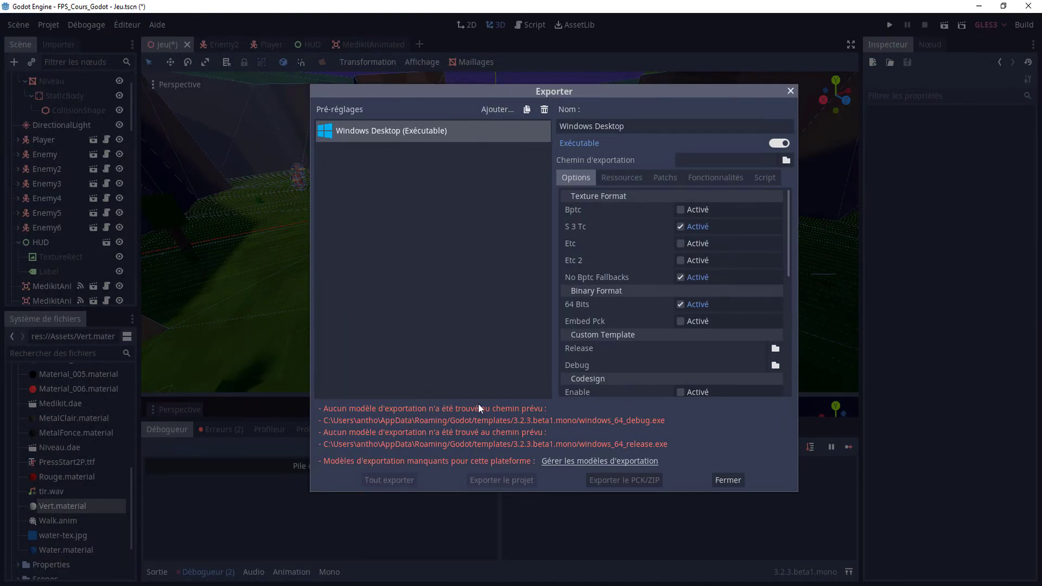
- Close the export templates manager and switch to the CityBuilder3D project's Game scene
{"action": "left_click", "coordinate": [562, 464]}
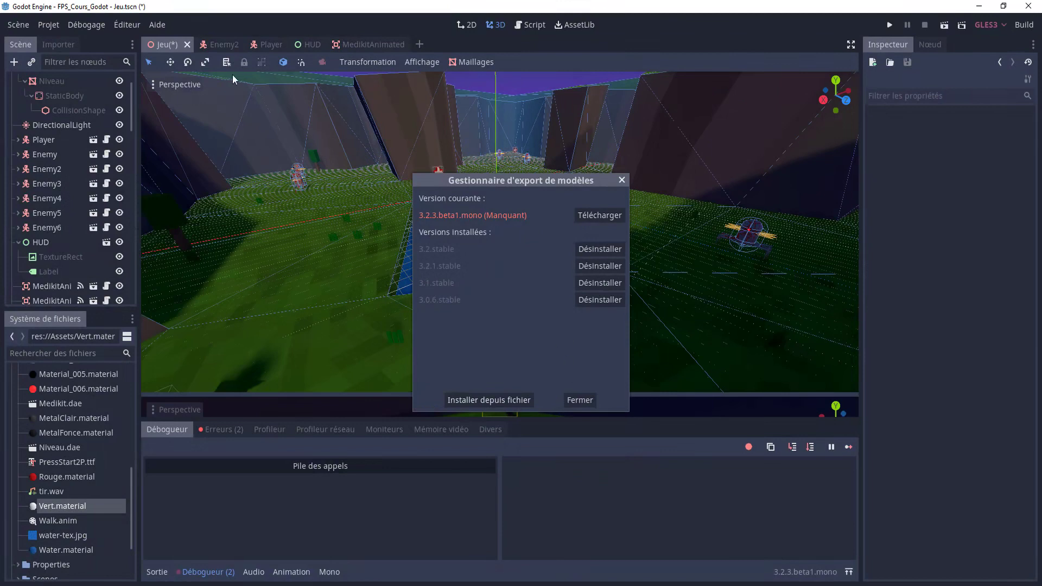
{"action": "left_click", "coordinate": [622, 180]}
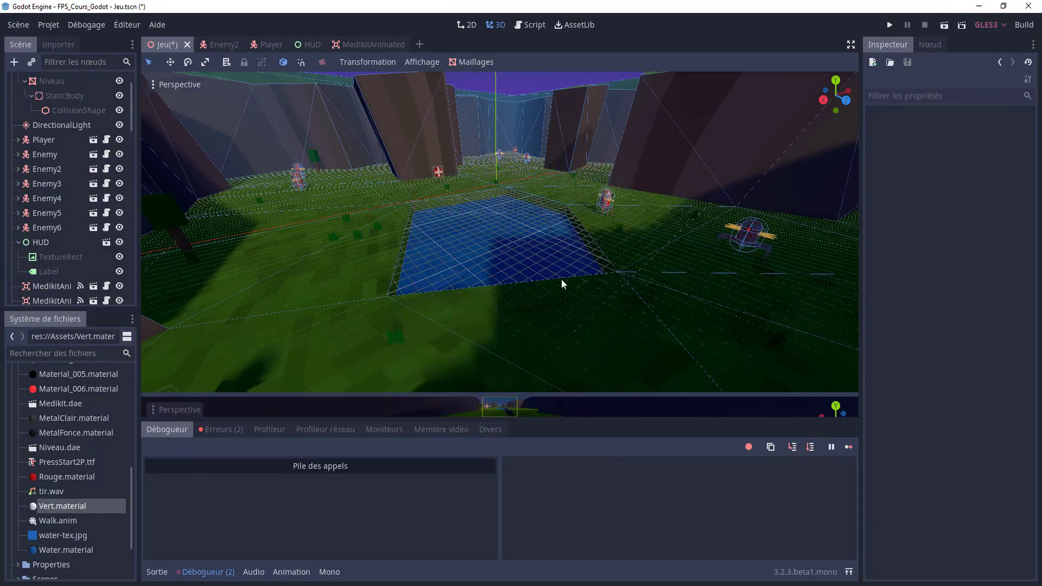
{"action": "left_click", "coordinate": [478, 537]}
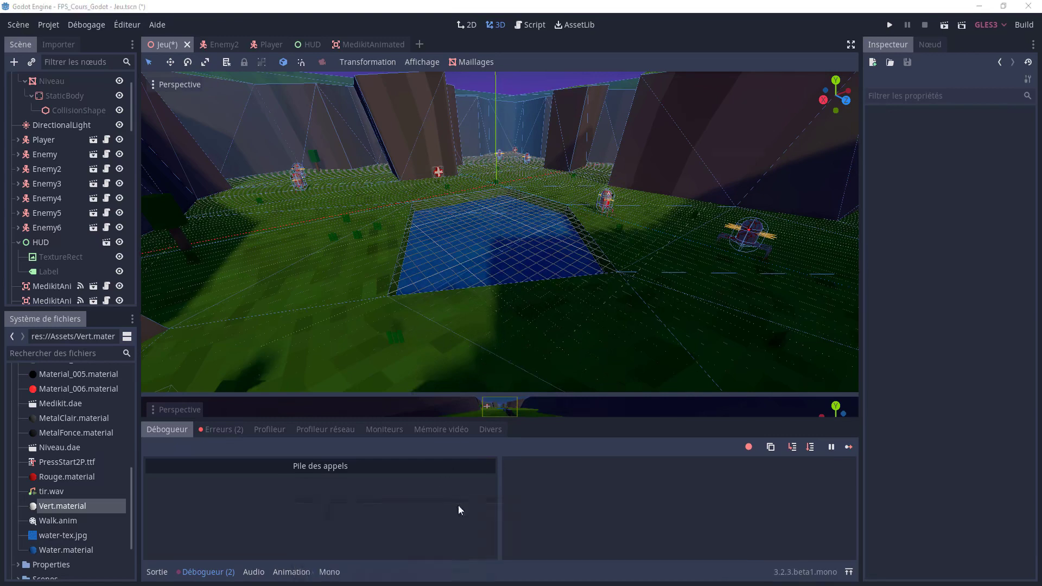
{"action": "scroll", "coordinate": [439, 279], "scroll_direction": "down", "scroll_amount": 5}
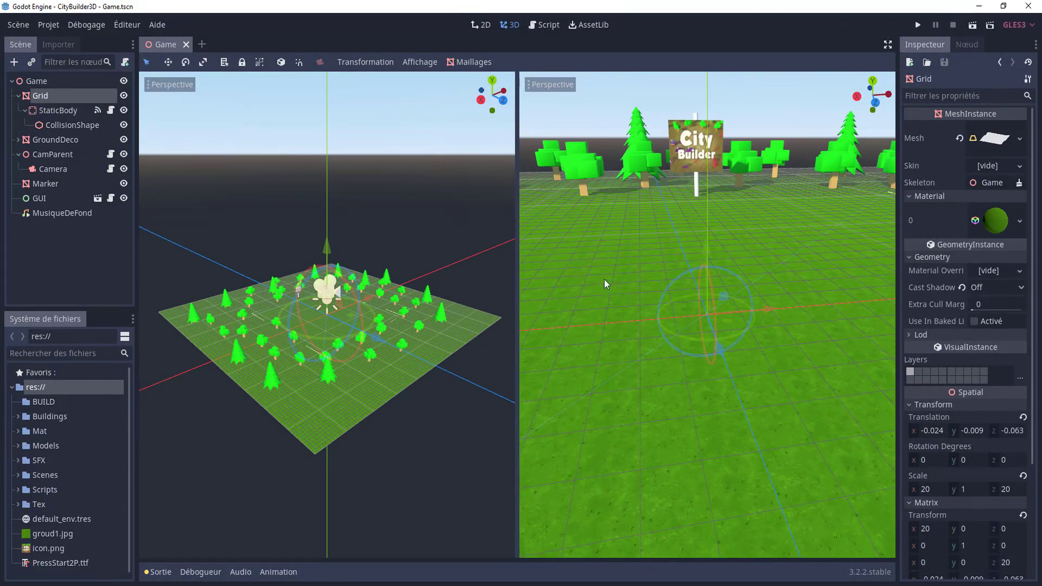
- Run the game with F5 and place an info building, a carousel and a Ferris wheel
{"action": "key", "text": "F5"}
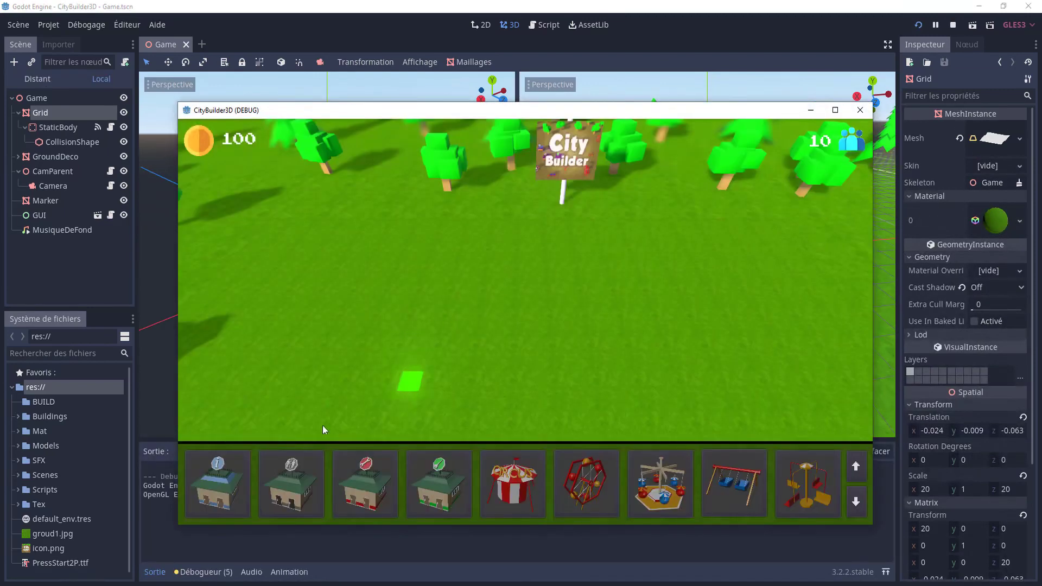
{"action": "left_click", "coordinate": [320, 353]}
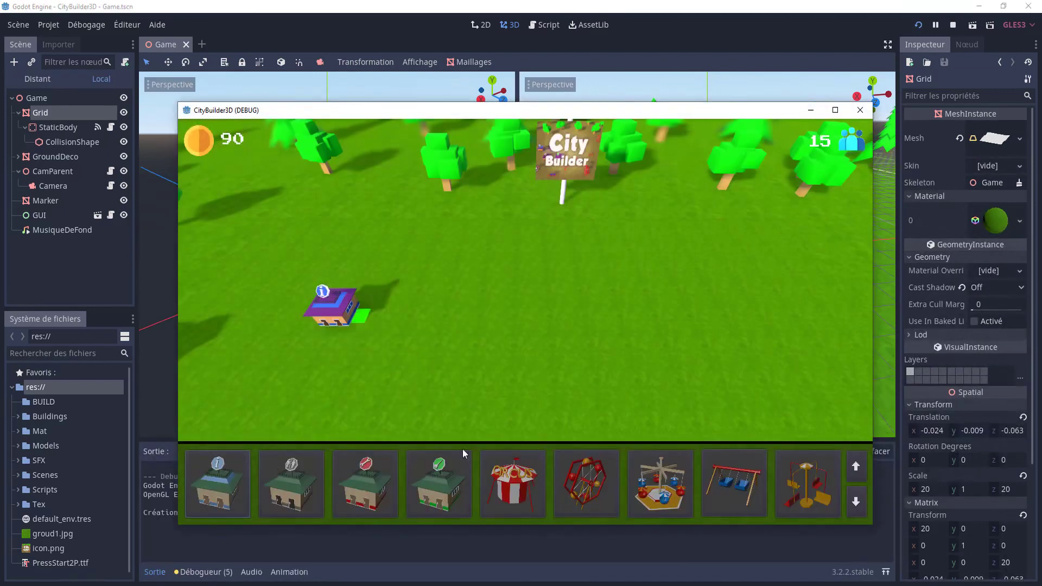
{"action": "left_click", "coordinate": [580, 428]}
{"action": "left_click", "coordinate": [586, 483]}
{"action": "left_click", "coordinate": [694, 295]}
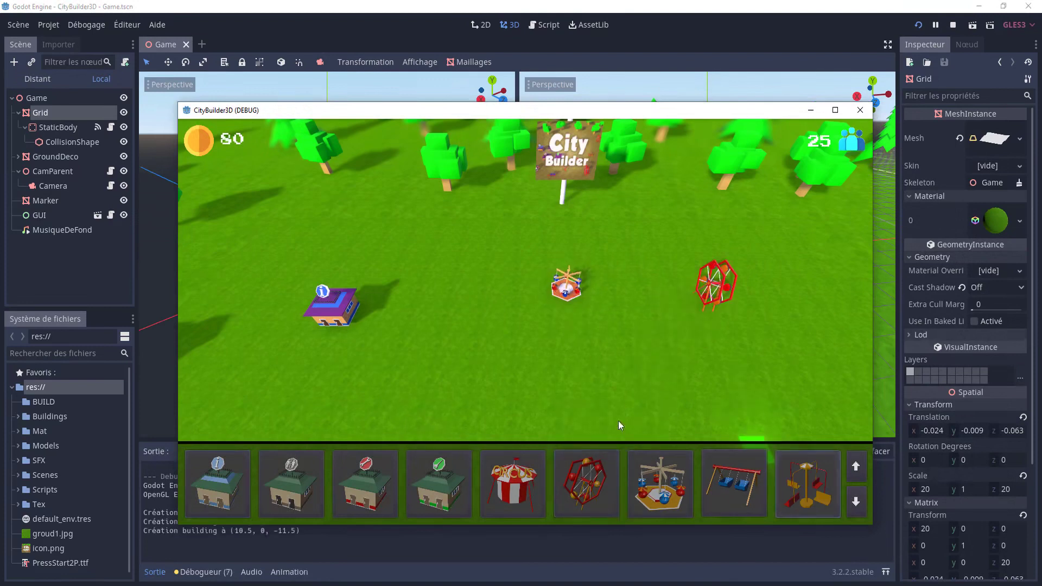
- Place a spinning ride in the foreground and a circus tent near the sign, then stop the game
{"action": "left_click", "coordinate": [808, 483]}
{"action": "left_click", "coordinate": [471, 375]}
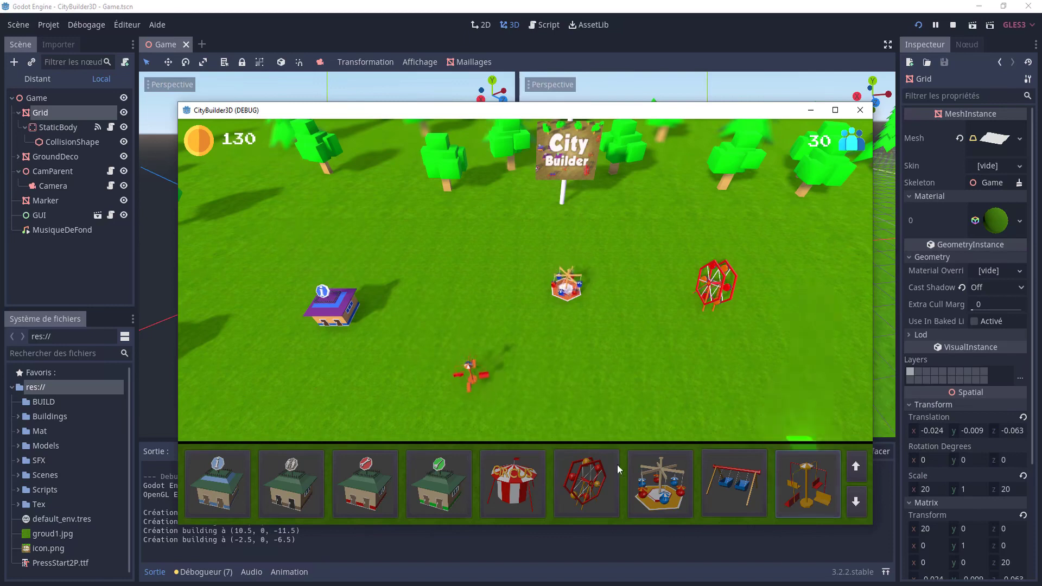
{"action": "left_click", "coordinate": [522, 487]}
{"action": "left_click", "coordinate": [457, 255]}
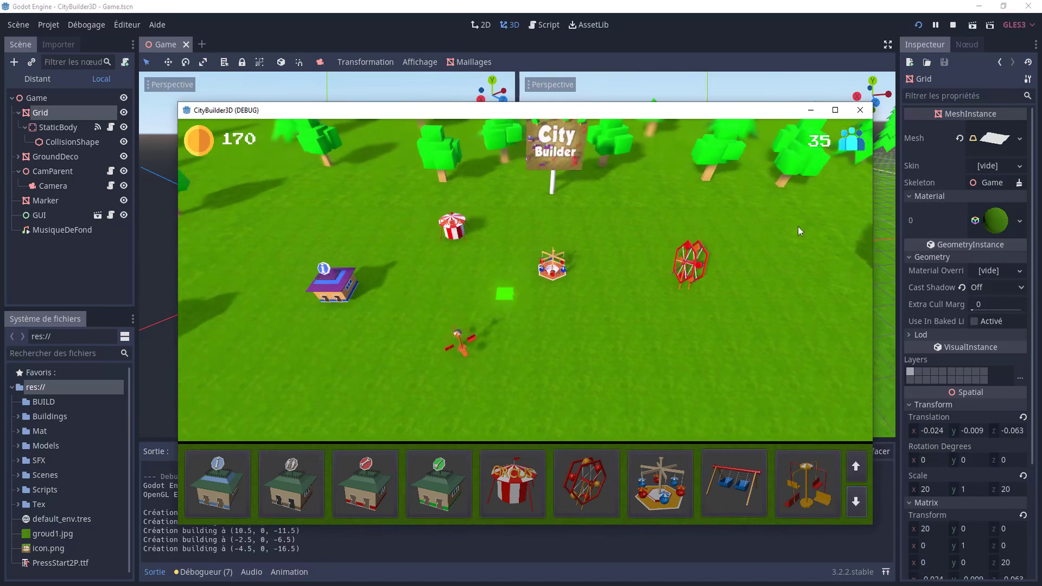
{"action": "left_click", "coordinate": [860, 109]}
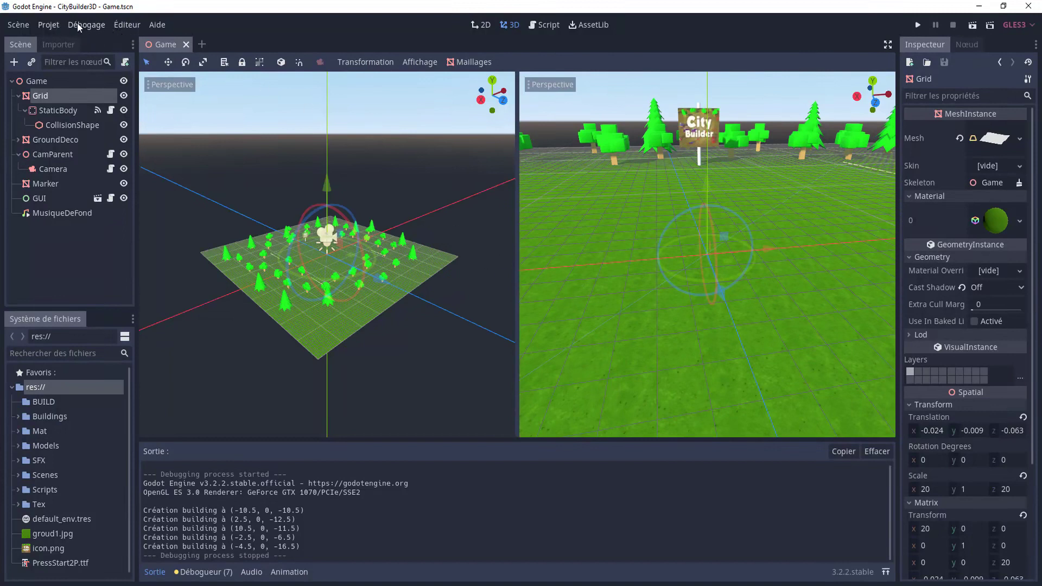
- Select the Windows Desktop export preset targeting BUILD/Jeu.exe, then cancel the export save dialog
{"action": "left_click", "coordinate": [52, 26]}
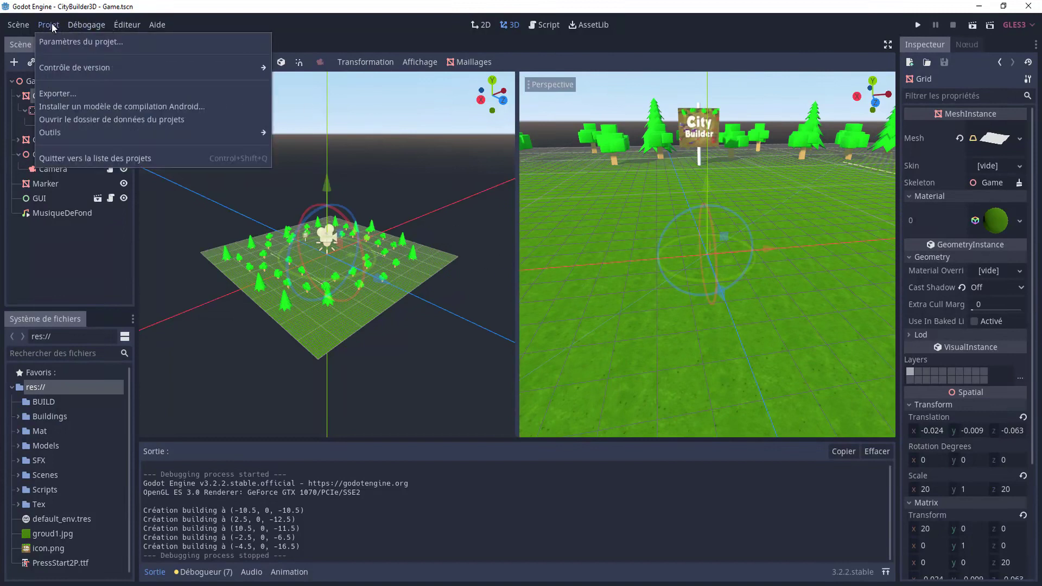
{"action": "left_click", "coordinate": [60, 91]}
{"action": "left_click", "coordinate": [350, 138]}
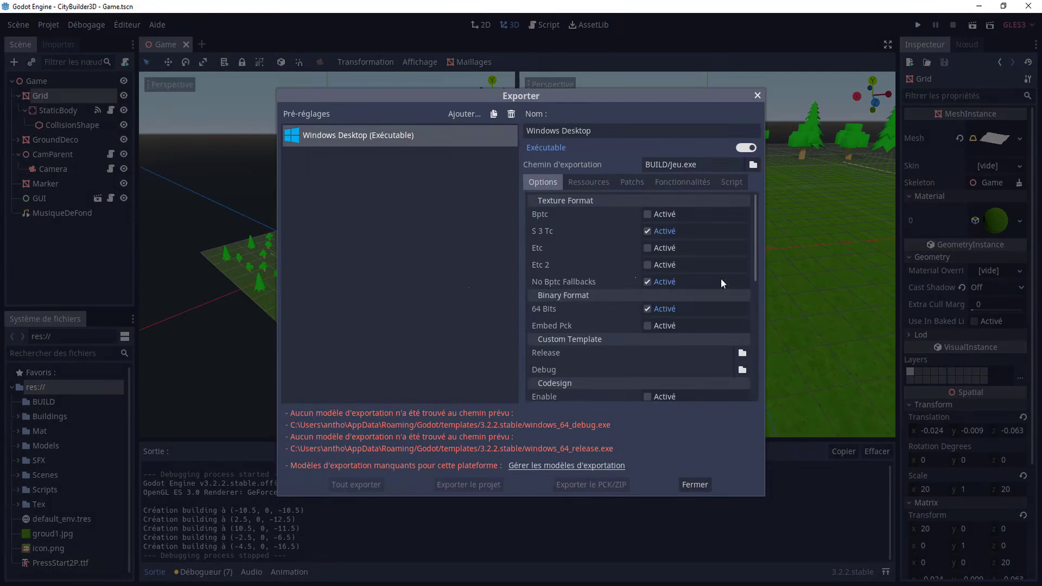
{"action": "left_click_drag", "start_coordinate": [755, 228], "coordinate": [767, 361]}
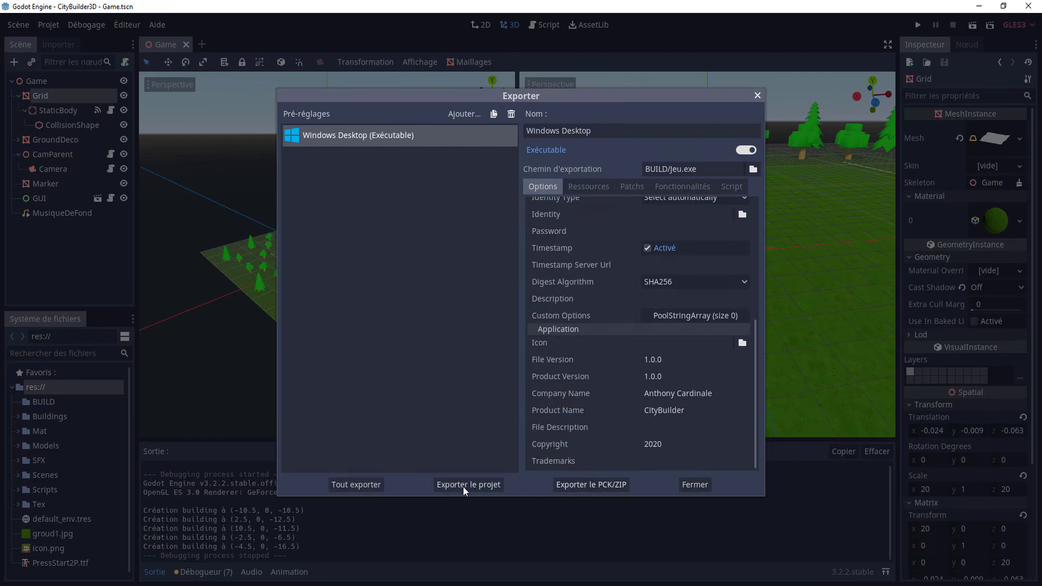
{"action": "left_click", "coordinate": [450, 481]}
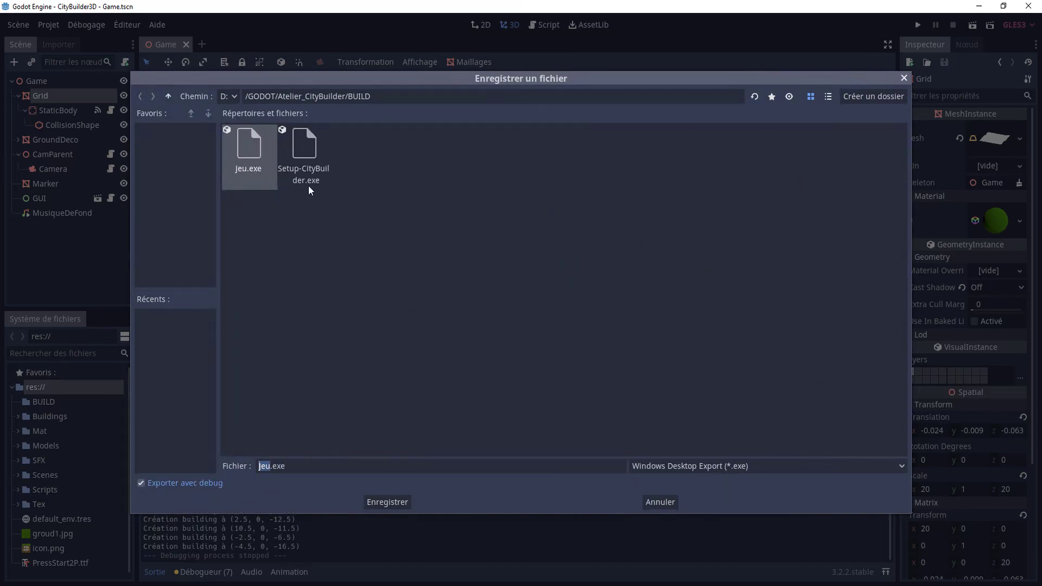
{"action": "left_click", "coordinate": [659, 502]}
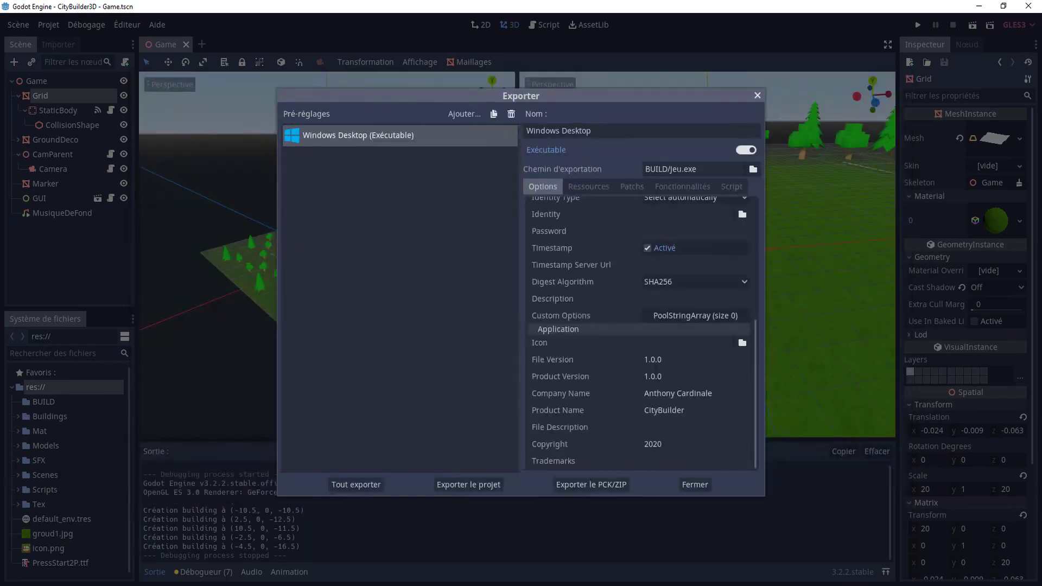
- Switch to the BUILD folder in Explorer and select the exported Jeu.exe and Jeu.pck files
{"action": "key", "text": "alt+Tab"}
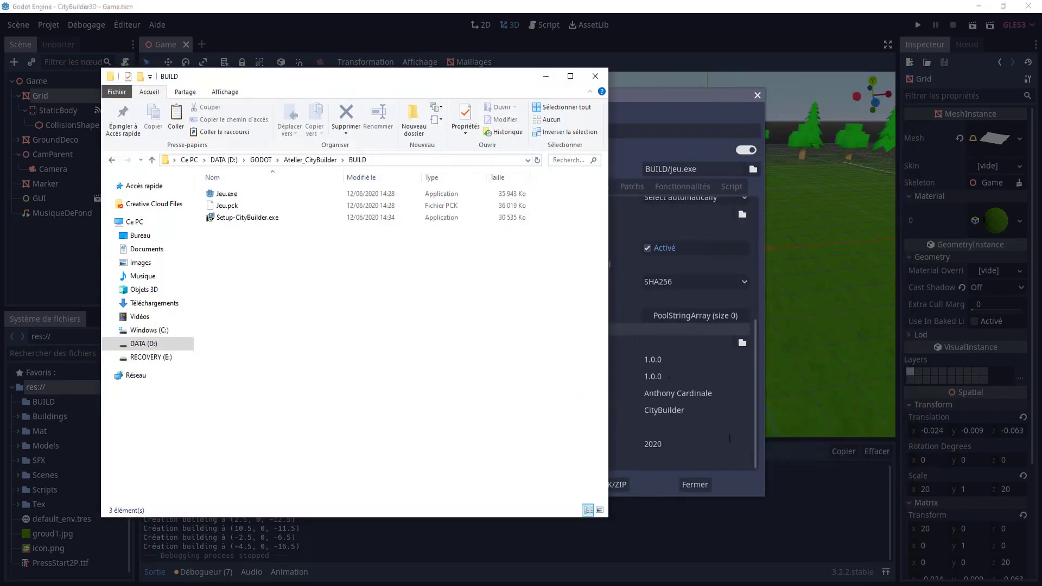
{"action": "left_click", "coordinate": [244, 195]}
{"action": "left_click", "coordinate": [261, 205], "text": "shift"}
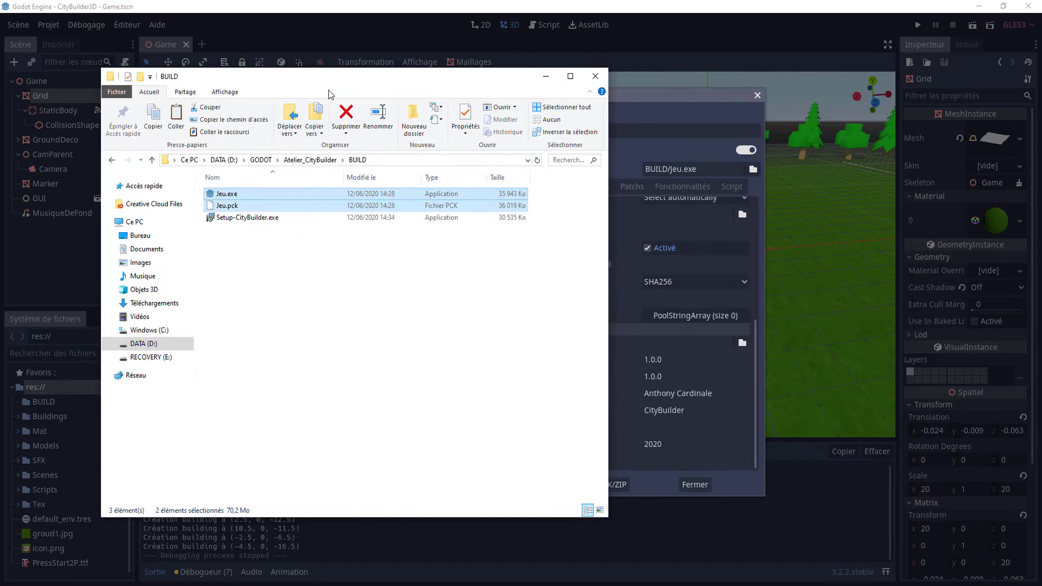
{"action": "left_click", "coordinate": [235, 196]}
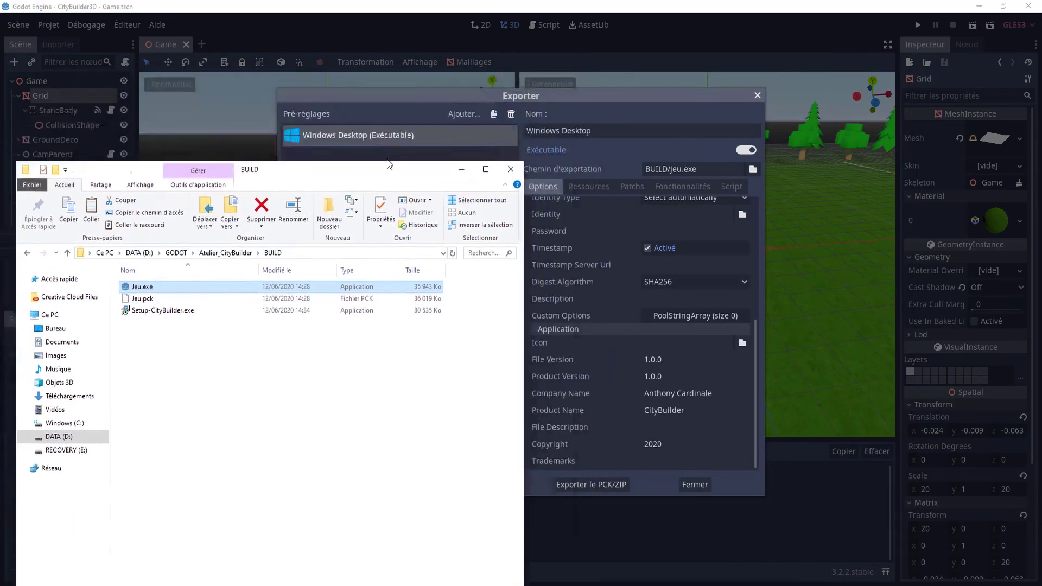
{"action": "left_click_drag", "start_coordinate": [398, 89], "coordinate": [398, 99]}
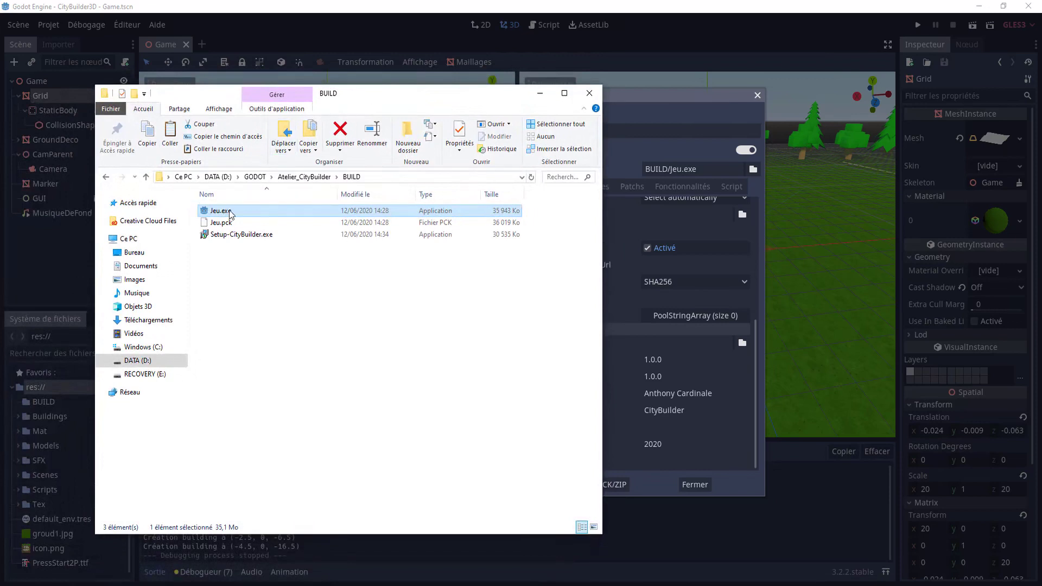
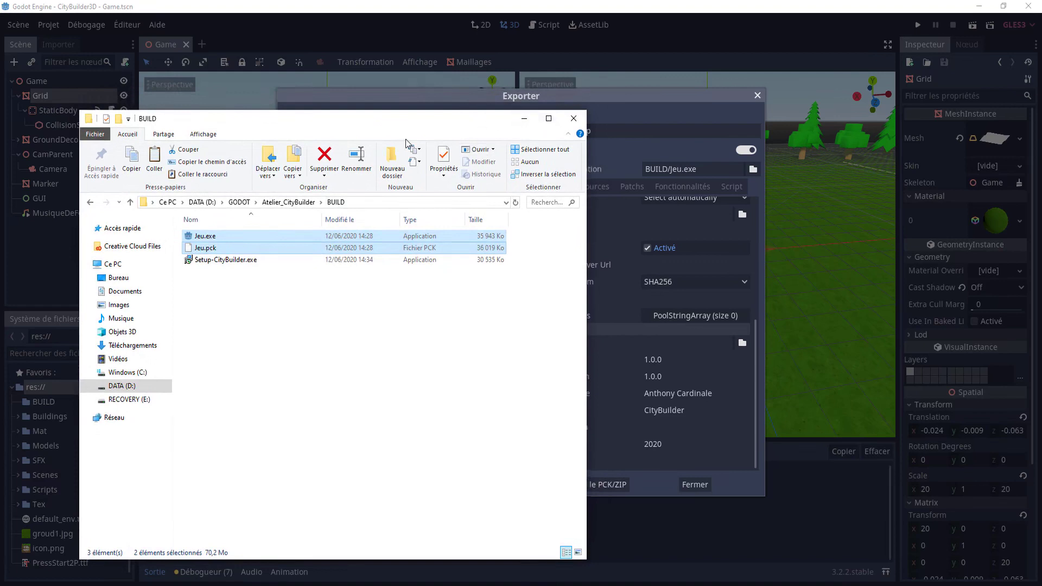
- Close the BUILD folder window holding Jeu.exe, Jeu.pck and Setup-CityBuilder.exe
{"action": "left_click", "coordinate": [573, 118]}
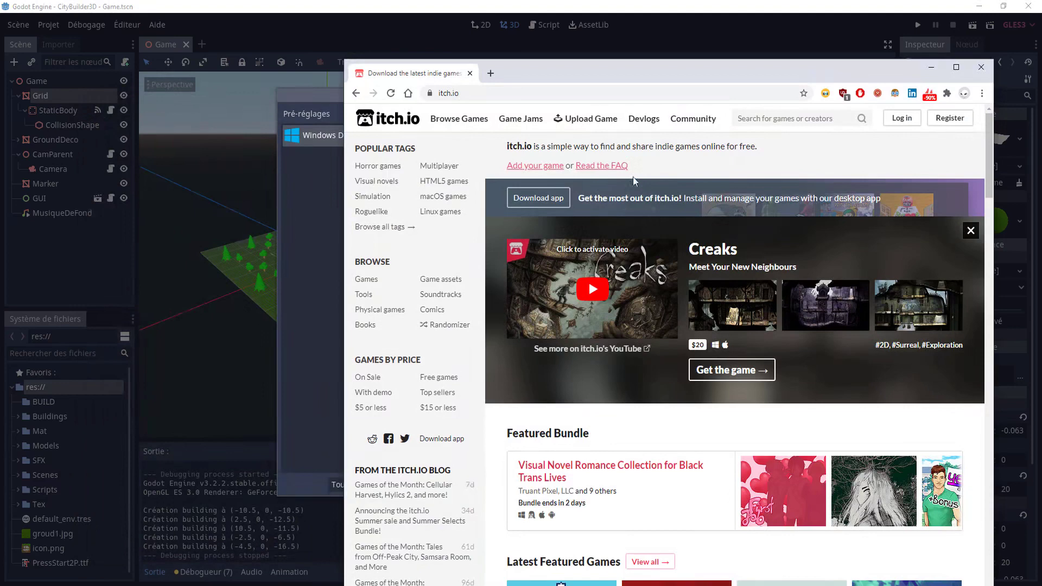
- Maximize the browser window showing the itch.io homepage
{"action": "left_click_drag", "start_coordinate": [665, 74], "coordinate": [604, 4]}
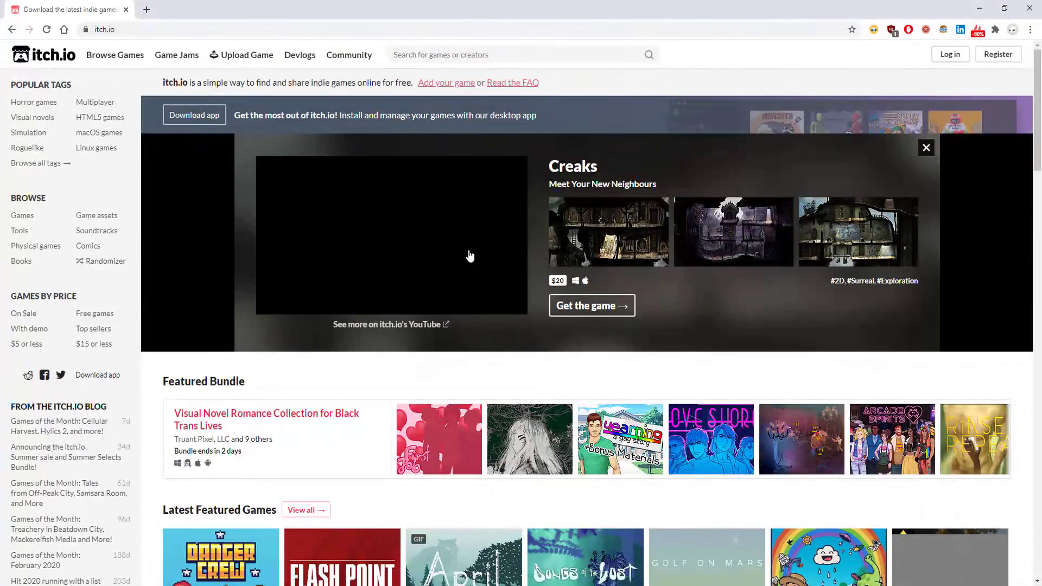
{"action": "scroll", "coordinate": [543, 263], "scroll_direction": "down", "scroll_amount": 10}
{"action": "scroll", "coordinate": [547, 259], "scroll_direction": "up", "scroll_amount": 5}
{"action": "scroll", "coordinate": [547, 259], "scroll_direction": "up", "scroll_amount": 5}
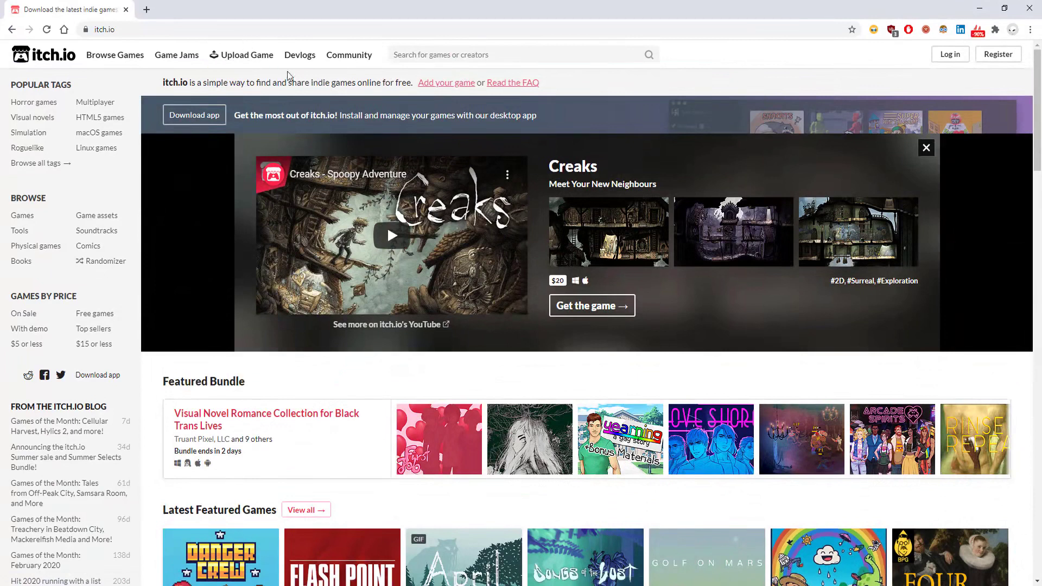
- Open itch.io's Upload Game developers page and scroll through it
{"action": "left_click", "coordinate": [253, 65]}
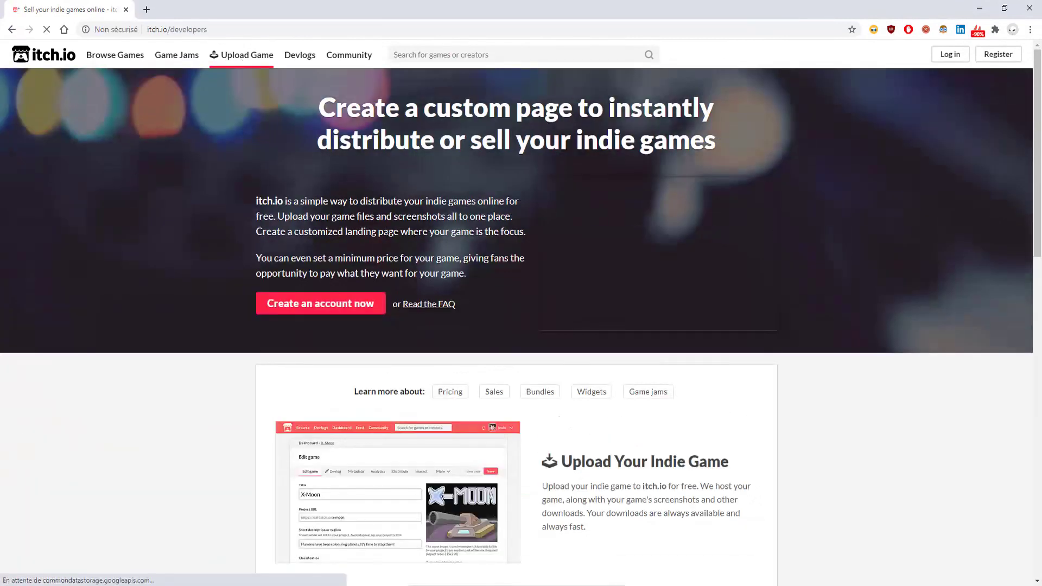
{"action": "scroll", "coordinate": [507, 305], "scroll_direction": "down", "scroll_amount": 3}
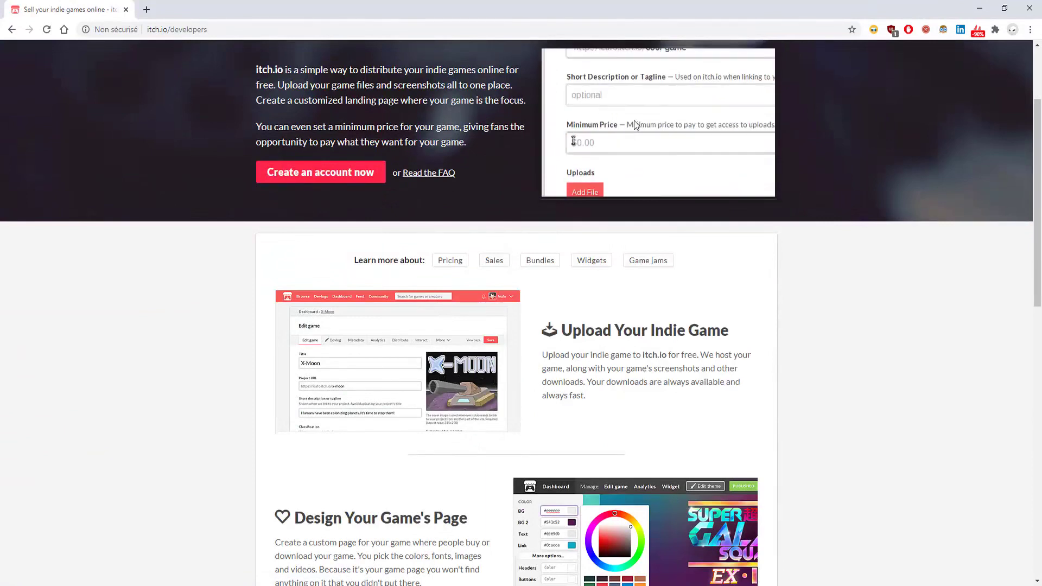
{"action": "scroll", "coordinate": [551, 261], "scroll_direction": "up", "scroll_amount": 3}
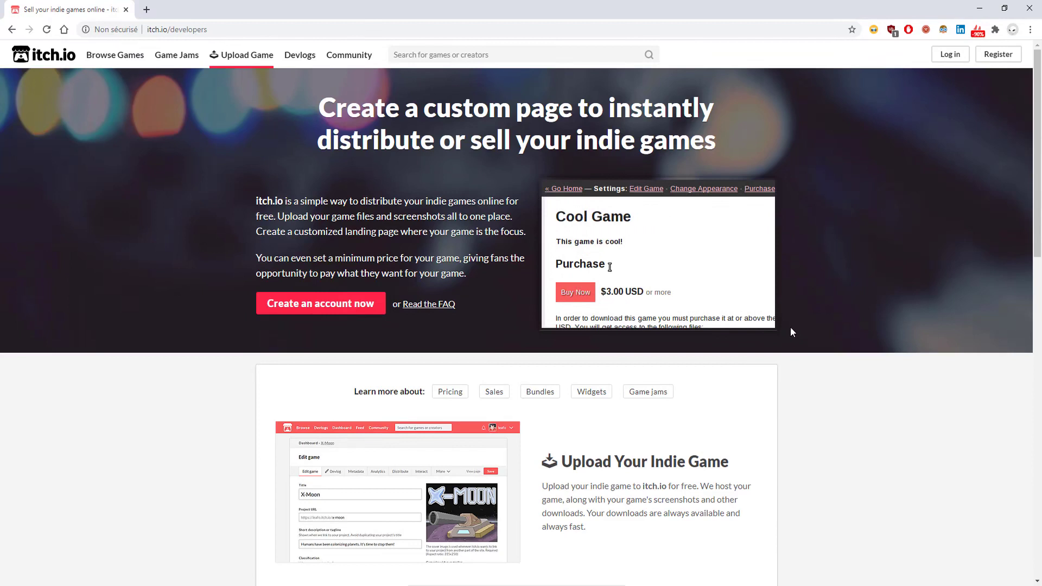
{"action": "scroll", "coordinate": [791, 329], "scroll_direction": "down", "scroll_amount": 3}
{"action": "scroll", "coordinate": [789, 328], "scroll_direction": "down", "scroll_amount": 5}
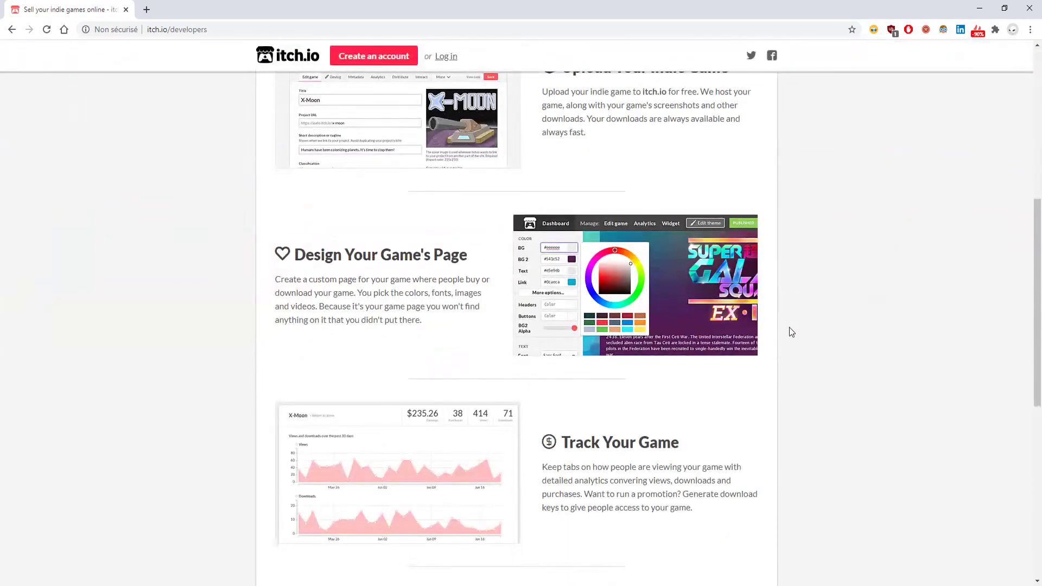
{"action": "scroll", "coordinate": [760, 315], "scroll_direction": "up", "scroll_amount": 3}
{"action": "scroll", "coordinate": [553, 324], "scroll_direction": "down", "scroll_amount": 3}
{"action": "scroll", "coordinate": [554, 322], "scroll_direction": "down", "scroll_amount": 5}
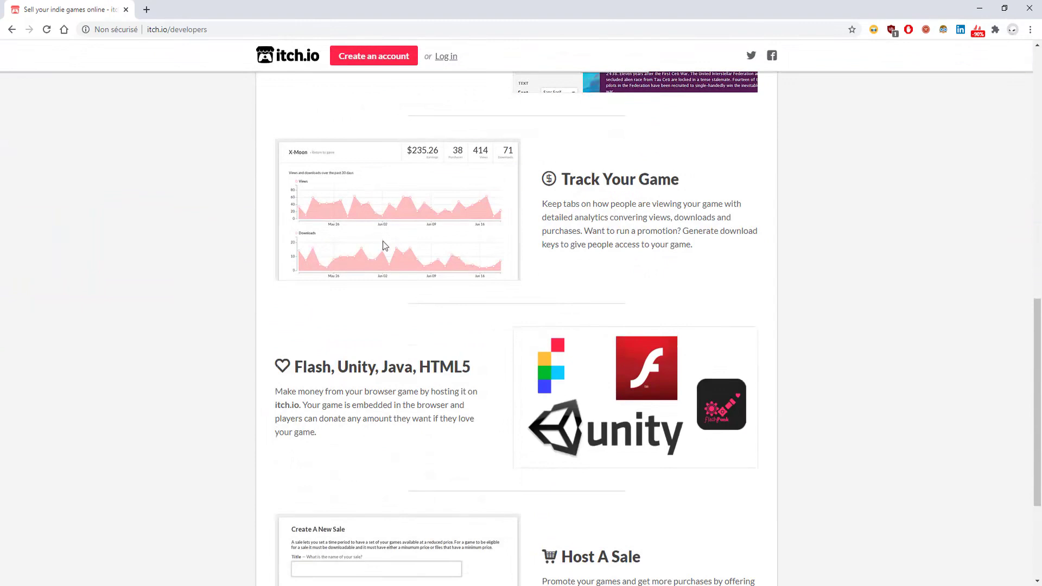
{"action": "scroll", "coordinate": [382, 241], "scroll_direction": "down", "scroll_amount": 4}
{"action": "scroll", "coordinate": [393, 244], "scroll_direction": "up", "scroll_amount": 12}
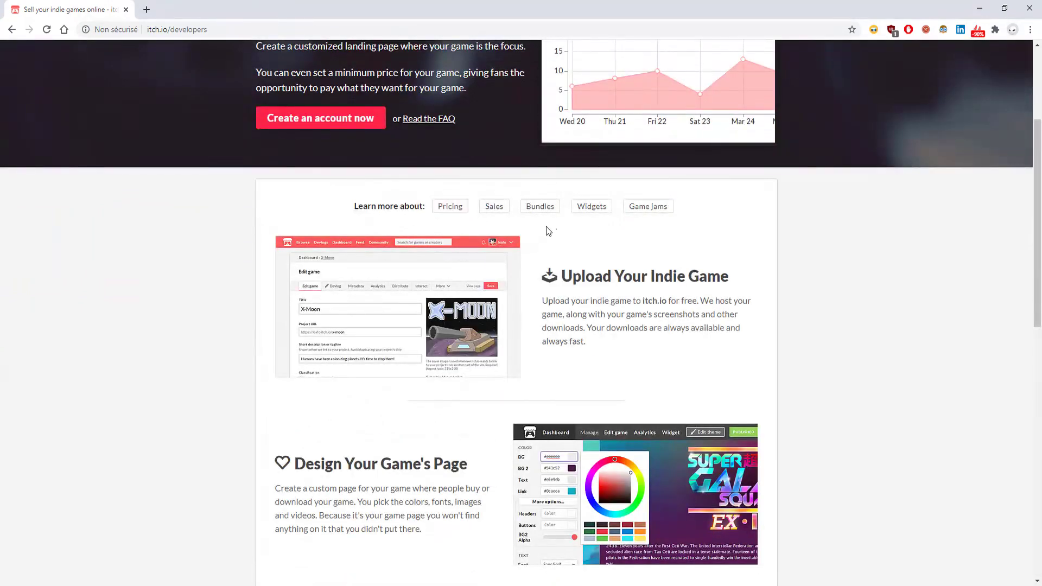
- Open itch.io's embeddable widgets documentation and scroll to the Demonstration section
{"action": "left_click", "coordinate": [592, 211]}
{"action": "scroll", "coordinate": [593, 216], "scroll_direction": "down", "scroll_amount": 5}
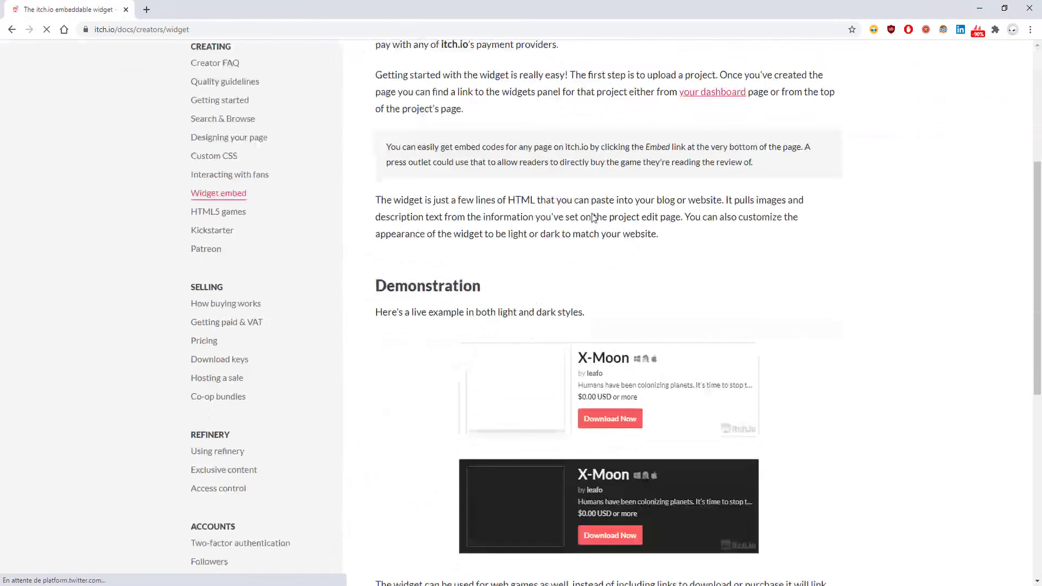
{"action": "scroll", "coordinate": [591, 223], "scroll_direction": "down", "scroll_amount": 7}
{"action": "scroll", "coordinate": [588, 226], "scroll_direction": "up", "scroll_amount": 5}
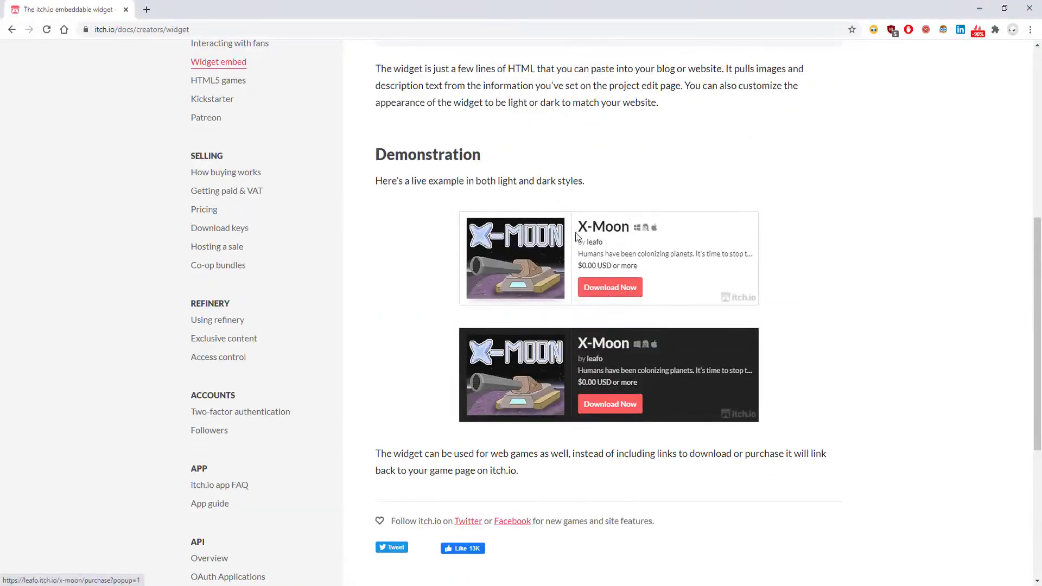
- Try the X-Moon Download Now popup, adding +$2.00, then close it
{"action": "left_click", "coordinate": [607, 293]}
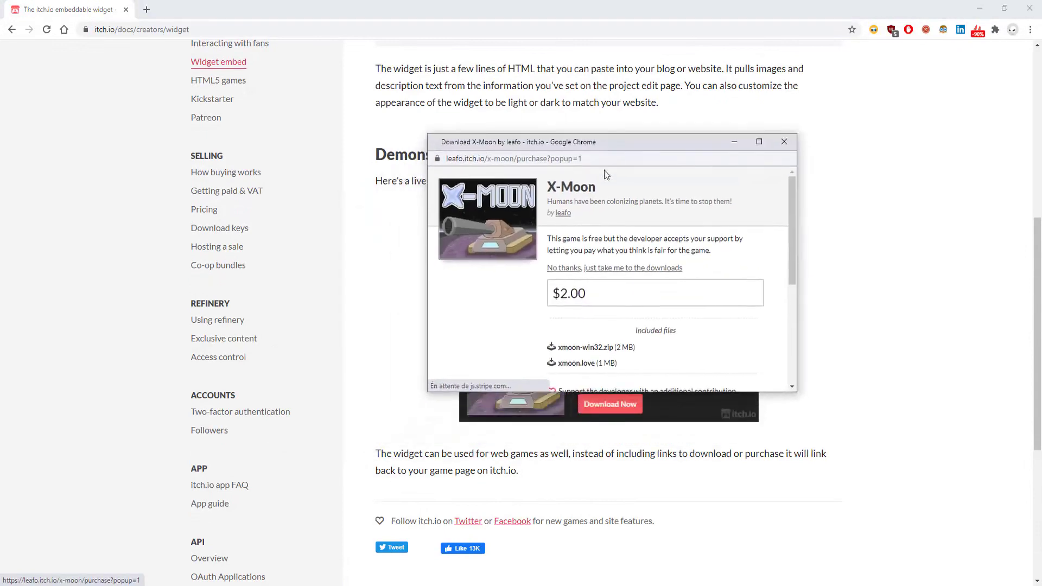
{"action": "scroll", "coordinate": [789, 214], "scroll_direction": "down", "scroll_amount": 2}
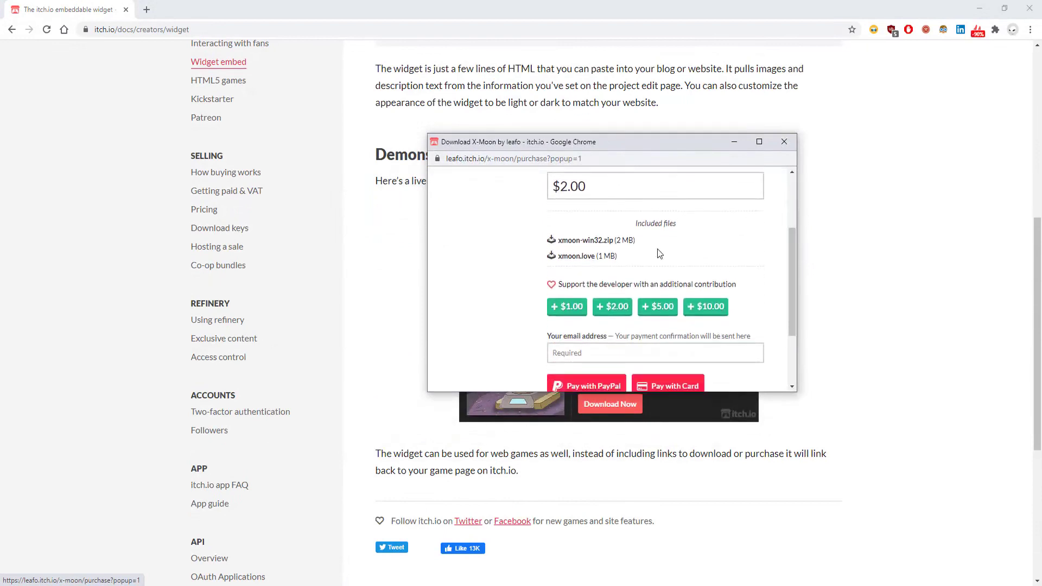
{"action": "left_click", "coordinate": [613, 307]}
{"action": "scroll", "coordinate": [563, 265], "scroll_direction": "up", "scroll_amount": 2}
{"action": "scroll", "coordinate": [619, 274], "scroll_direction": "down", "scroll_amount": 3}
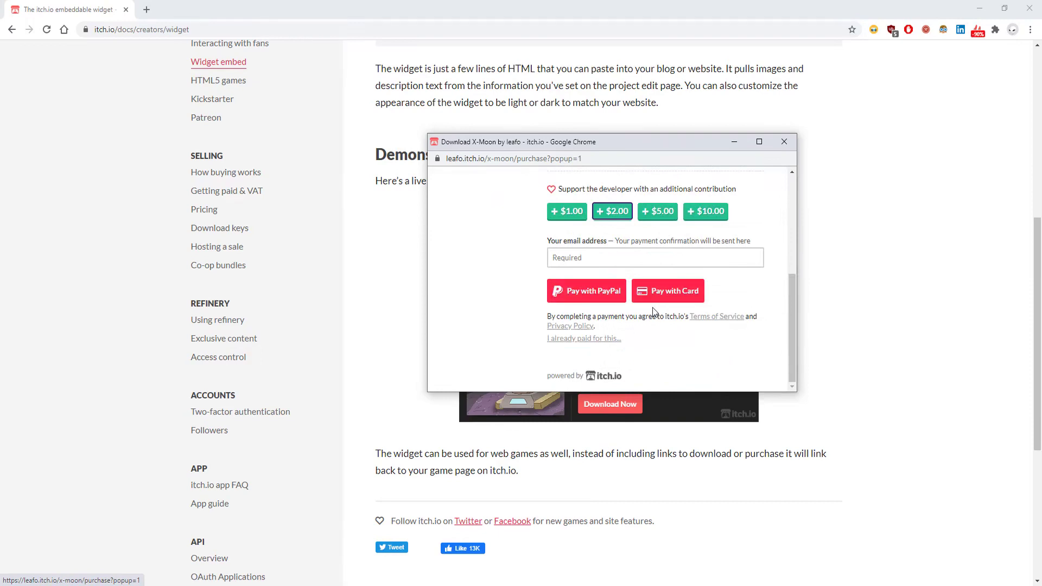
{"action": "left_click_drag", "start_coordinate": [536, 375], "coordinate": [628, 375]}
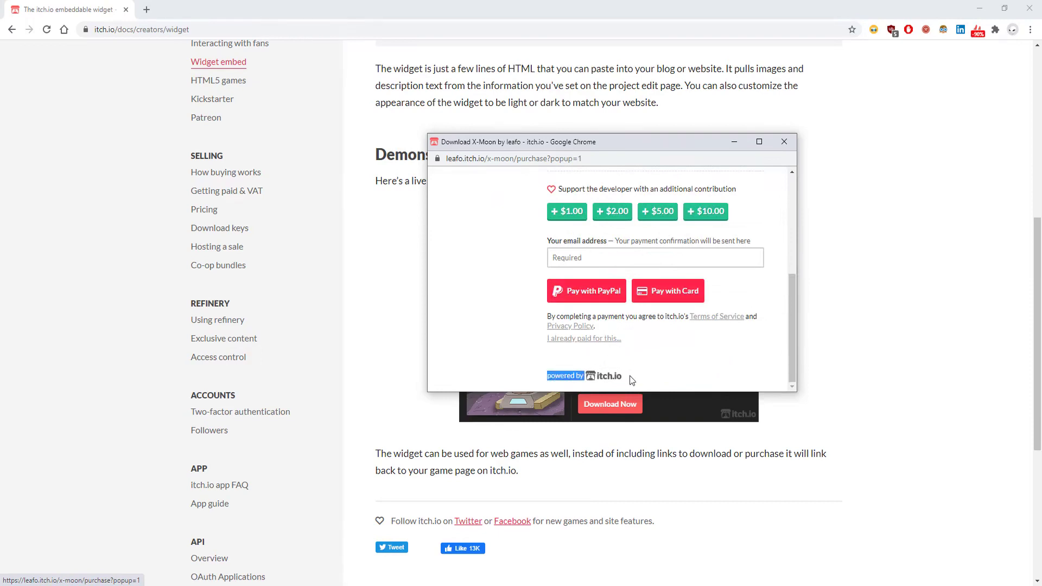
{"action": "scroll", "coordinate": [631, 370], "scroll_direction": "up", "scroll_amount": 2}
{"action": "scroll", "coordinate": [633, 348], "scroll_direction": "up", "scroll_amount": 2}
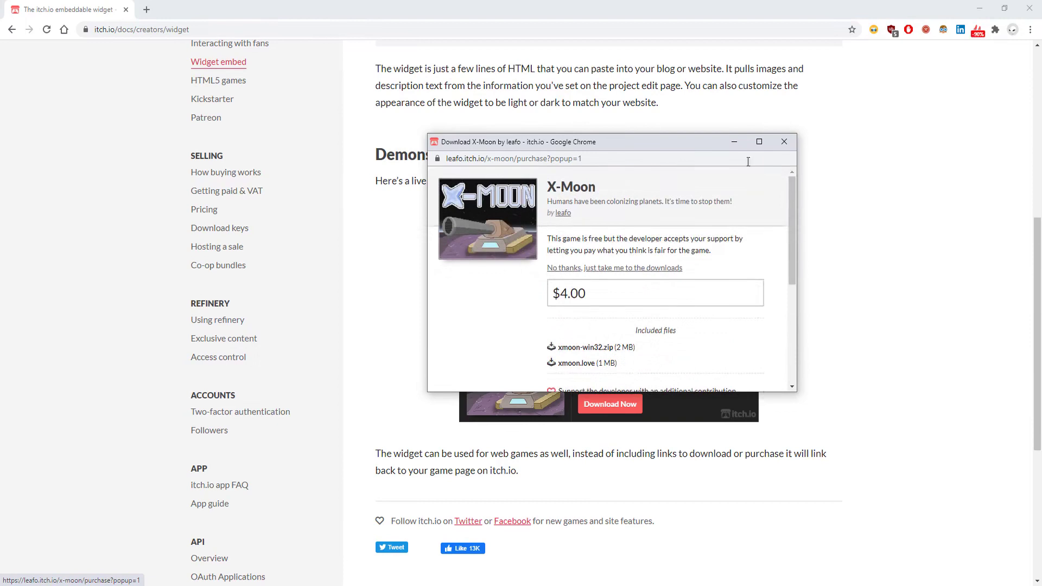
{"action": "left_click", "coordinate": [779, 143]}
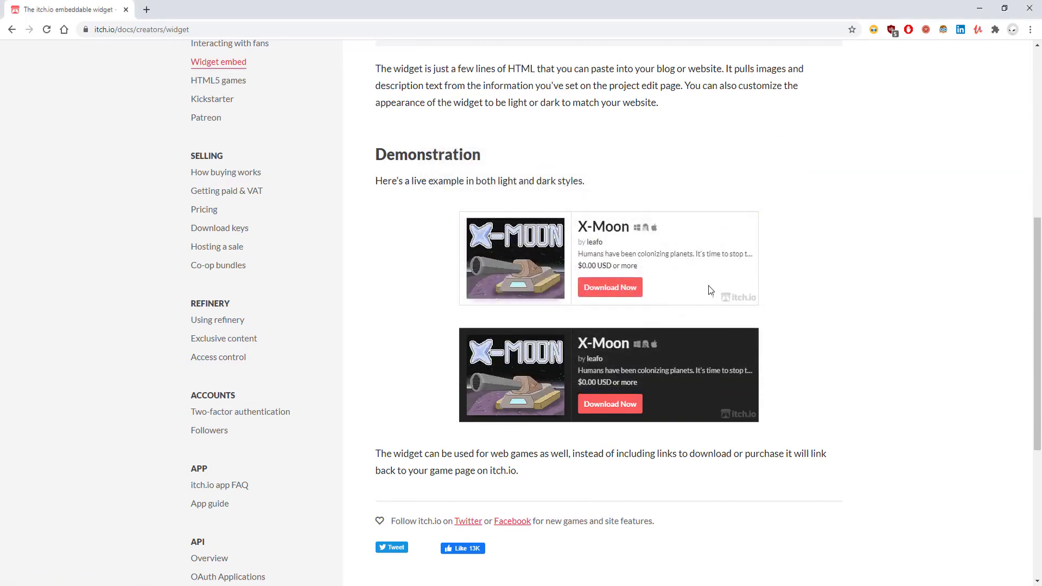
- Switch back to Godot and save the Jeu scene
{"action": "key", "text": "alt+Tab"}
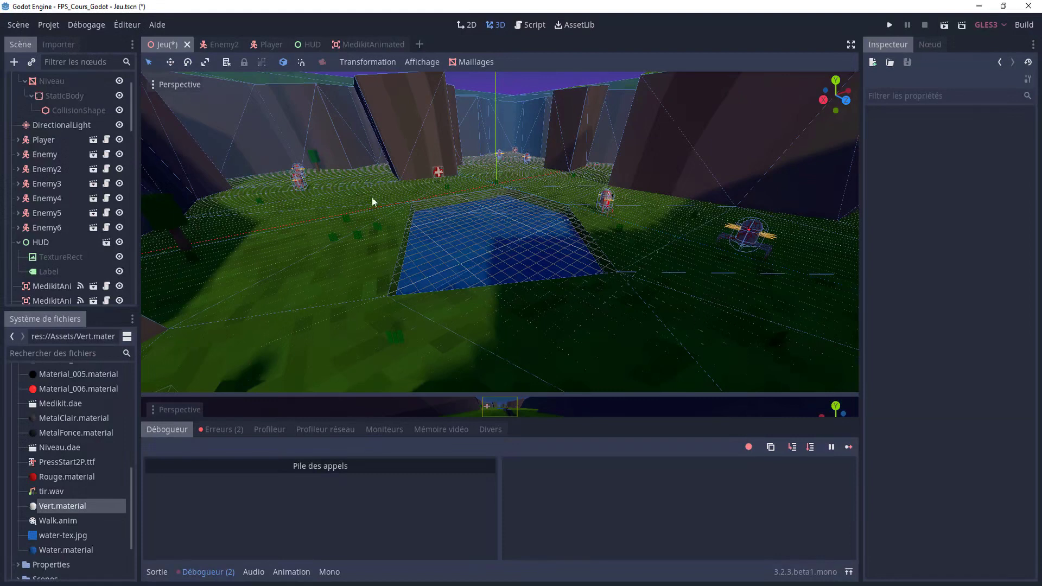
{"action": "key", "text": "ctrl+s"}
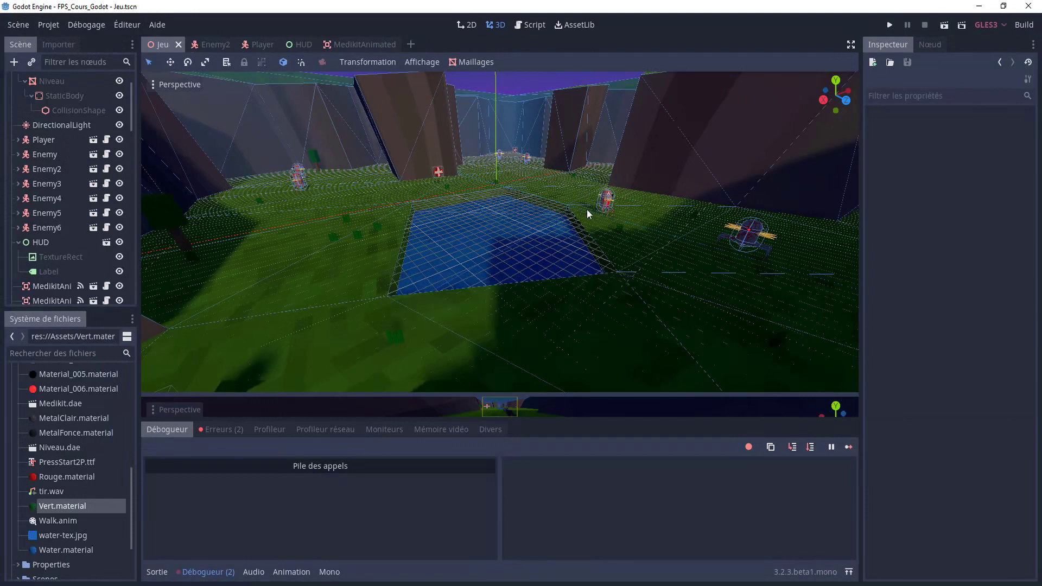
{"action": "scroll", "coordinate": [492, 224], "scroll_direction": "up", "scroll_amount": 3}
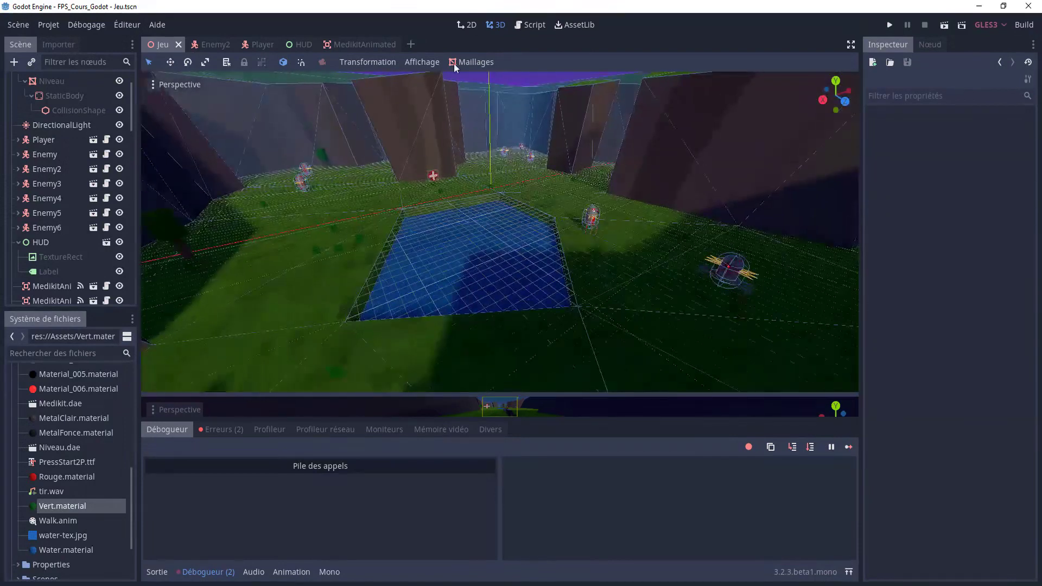
- Start a new User Interface scene and rename its root node Menu
{"action": "left_click", "coordinate": [415, 45]}
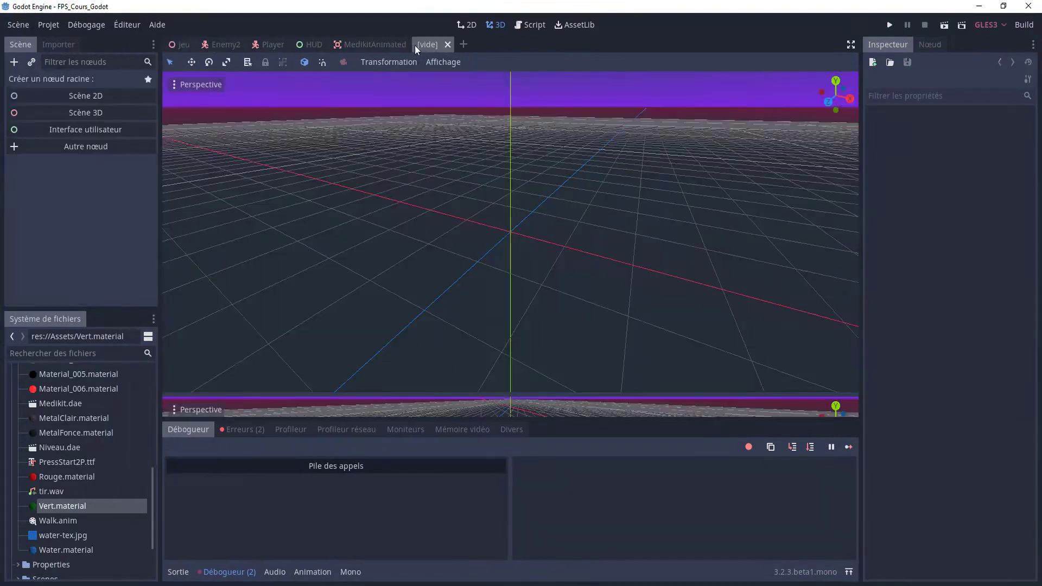
{"action": "left_click", "coordinate": [72, 132]}
{"action": "double_click", "coordinate": [50, 79]}
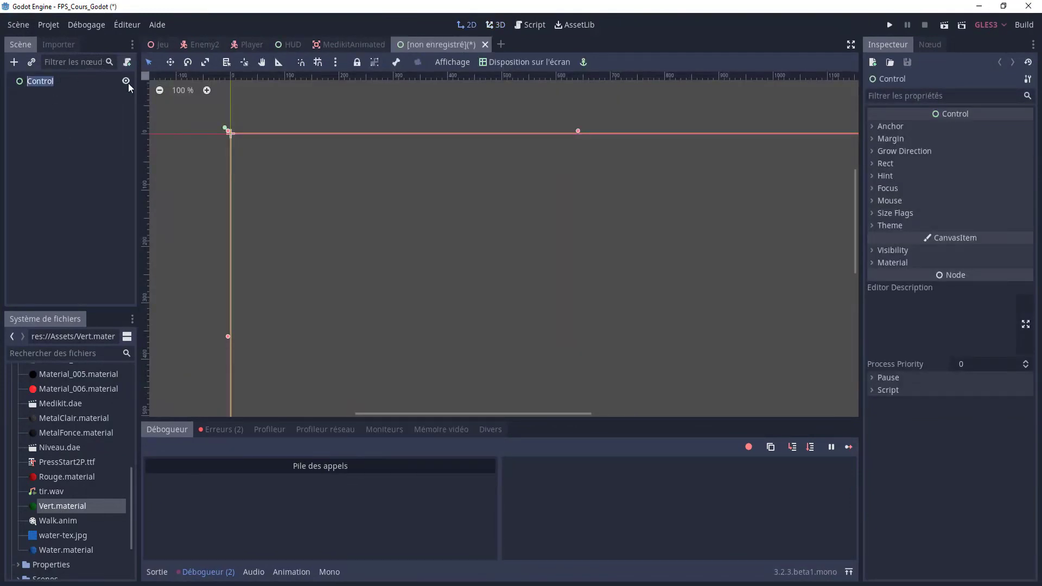
{"action": "type", "text": "Menu"}
{"action": "key", "text": "Return"}
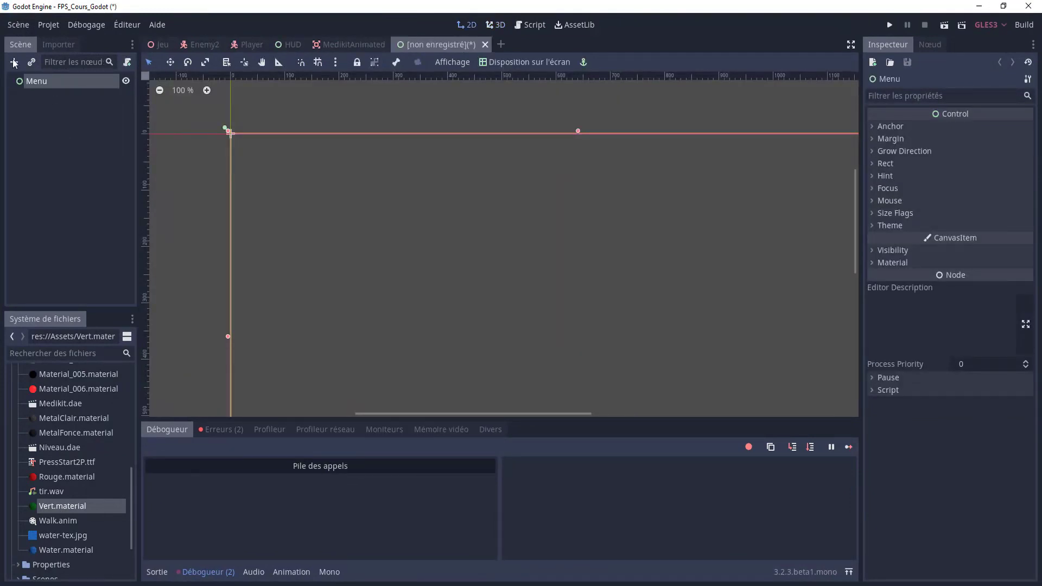
- Add a Button child under Menu, enlarge it and centre it with the Centre layout preset
{"action": "left_click", "coordinate": [14, 62]}
{"action": "type", "text": "button"}
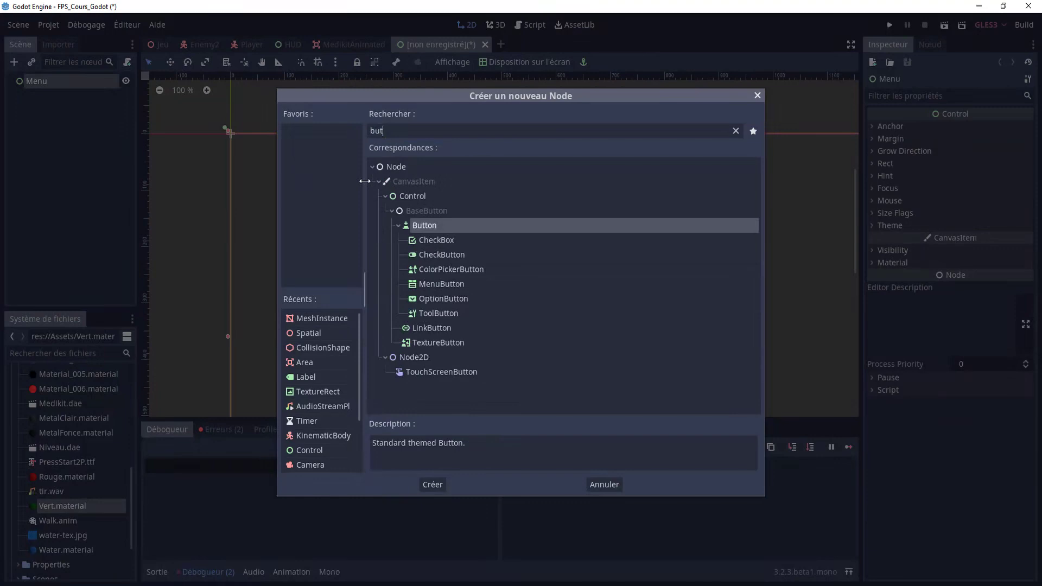
{"action": "double_click", "coordinate": [429, 225]}
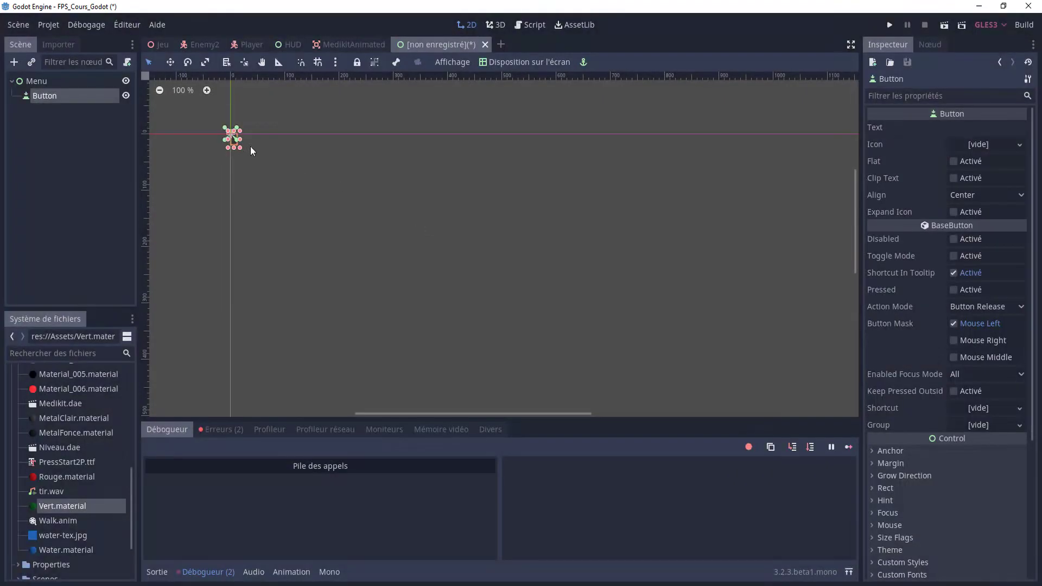
{"action": "mouse_move", "coordinate": [240, 148]}
{"action": "left_mouse_down"}
{"action": "mouse_move", "coordinate": [340, 175]}
{"action": "mouse_move", "coordinate": [548, 263]}
{"action": "left_mouse_up"}
{"action": "scroll", "coordinate": [548, 263], "scroll_direction": "down", "scroll_amount": 3}
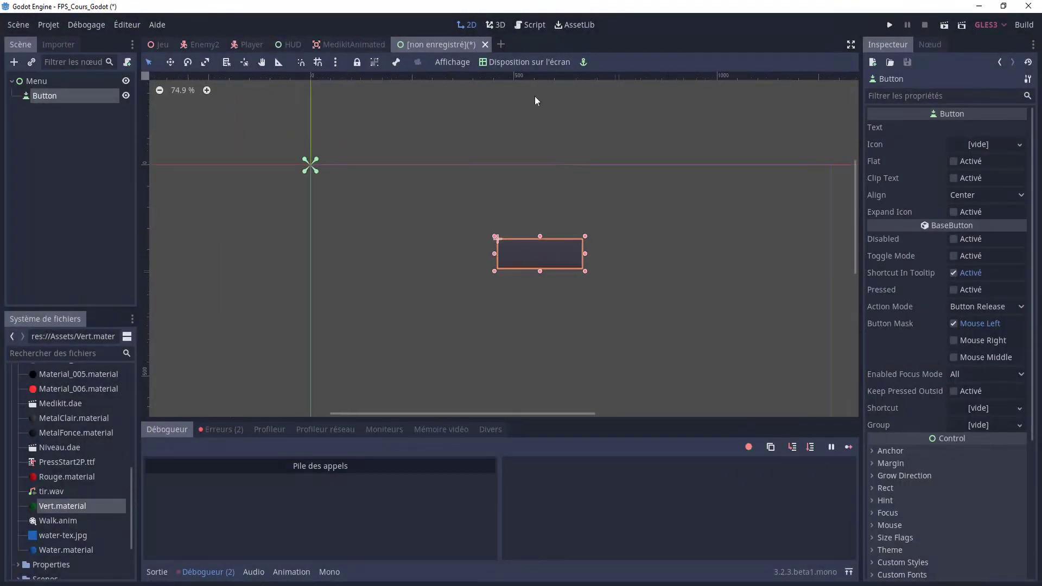
{"action": "left_click", "coordinate": [533, 62]}
{"action": "left_click", "coordinate": [497, 196]}
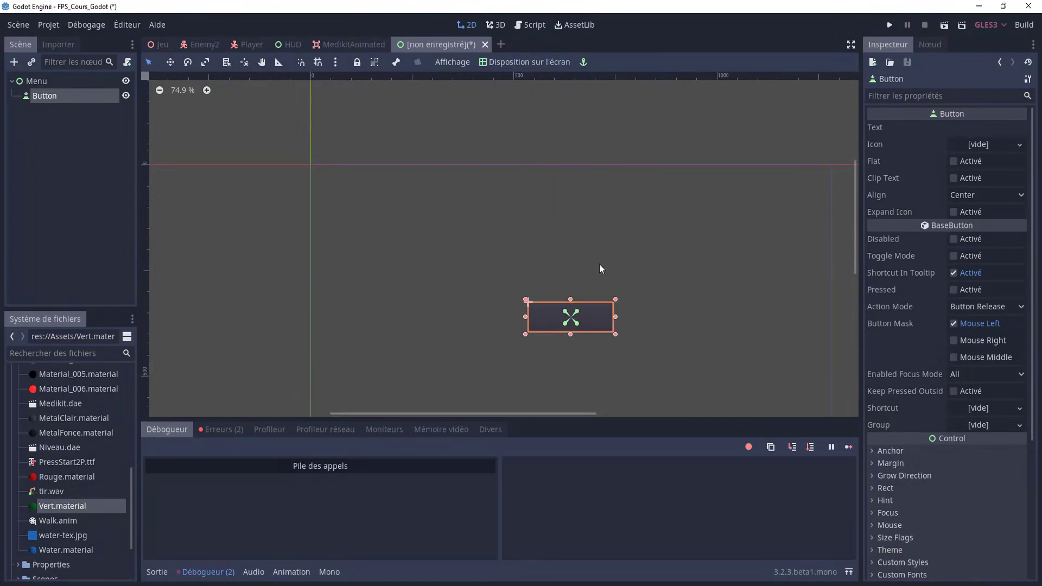
{"action": "scroll", "coordinate": [599, 269], "scroll_direction": "down", "scroll_amount": 1}
{"action": "middle_click_drag", "start_coordinate": [599, 269], "coordinate": [535, 210]}
- Set the button's Text property to JOUER
{"action": "left_click", "coordinate": [968, 126]}
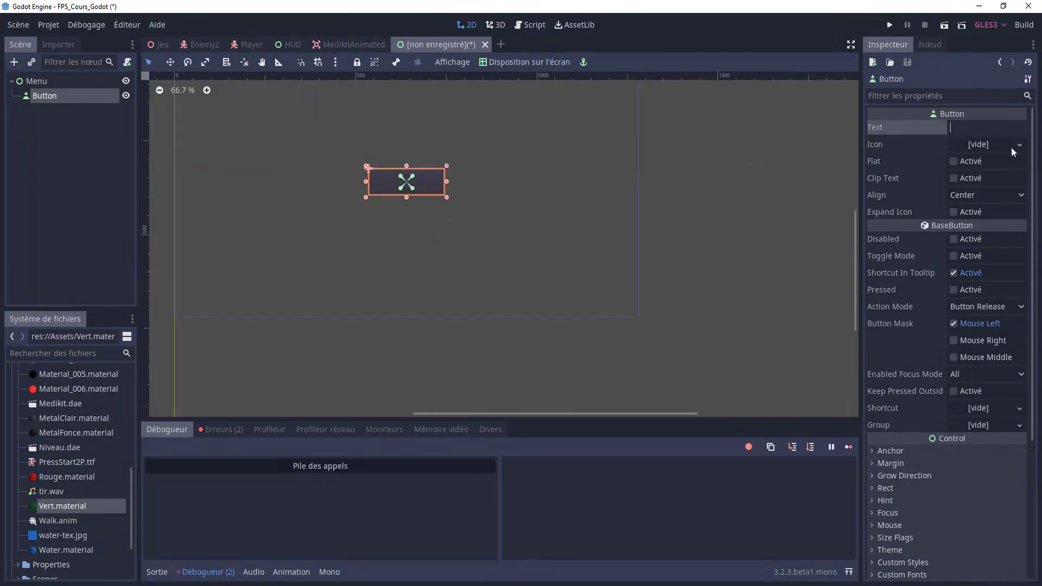
{"action": "type", "text": "JOUER"}
{"action": "scroll", "coordinate": [558, 237], "scroll_direction": "up", "scroll_amount": 2}
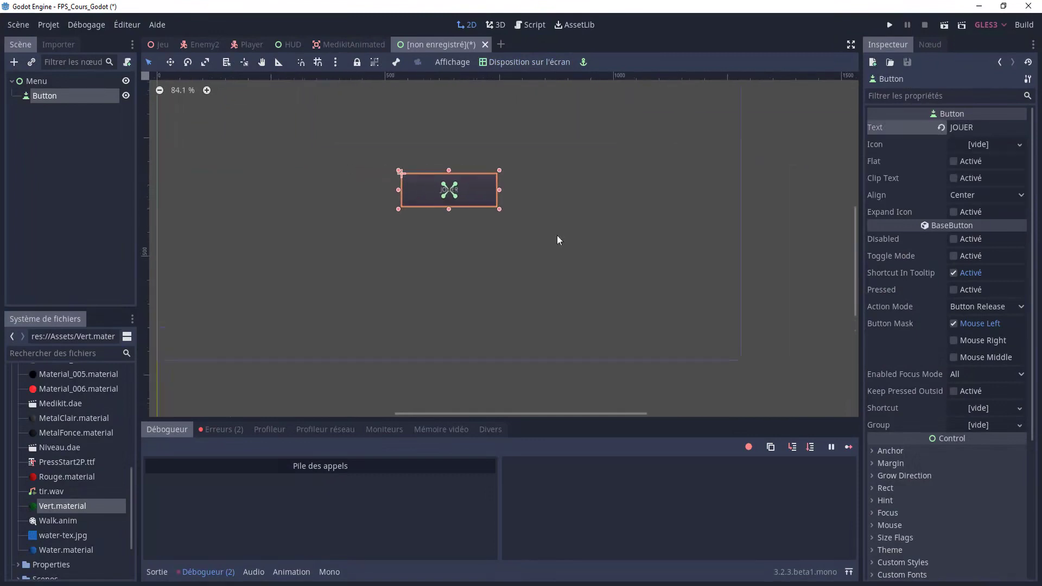
{"action": "scroll", "coordinate": [489, 230], "scroll_direction": "up", "scroll_amount": 3}
{"action": "scroll", "coordinate": [509, 245], "scroll_direction": "up", "scroll_amount": 2}
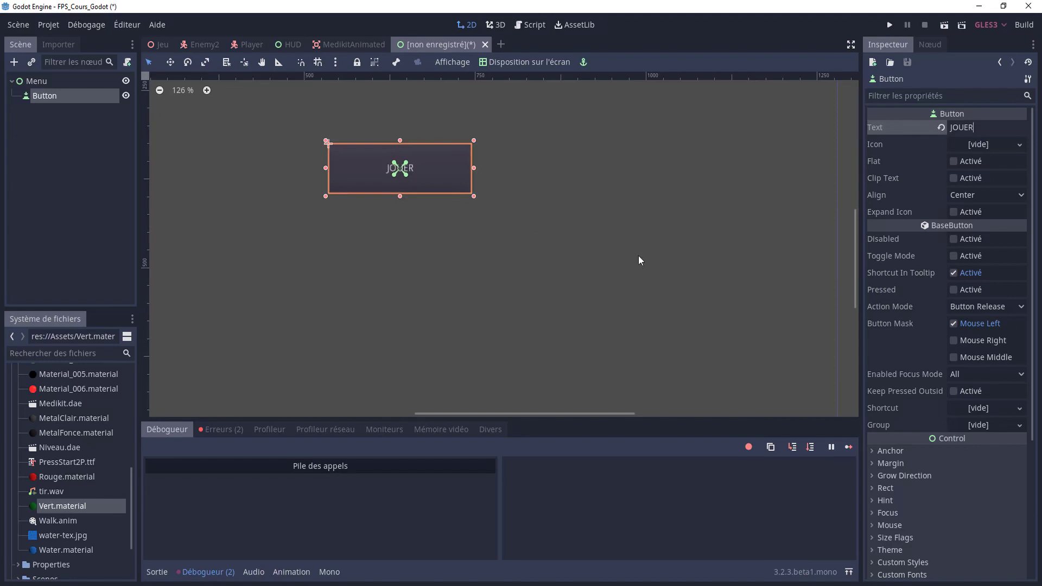
- Attach a new C# script at res://Scripts/Menu.cs to the Menu root node
{"action": "left_click", "coordinate": [66, 85]}
{"action": "left_click", "coordinate": [127, 62]}
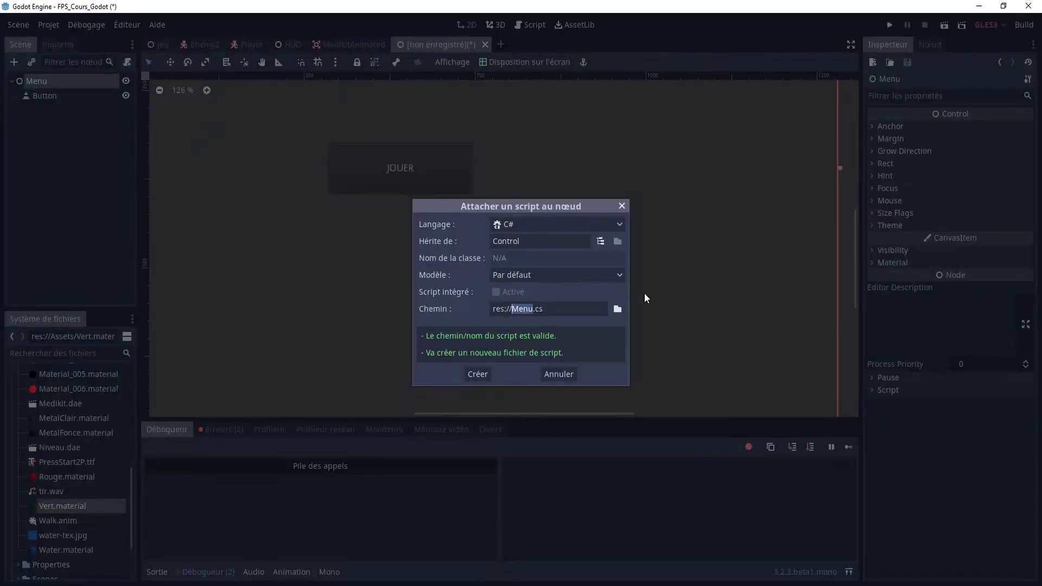
{"action": "left_click", "coordinate": [617, 308]}
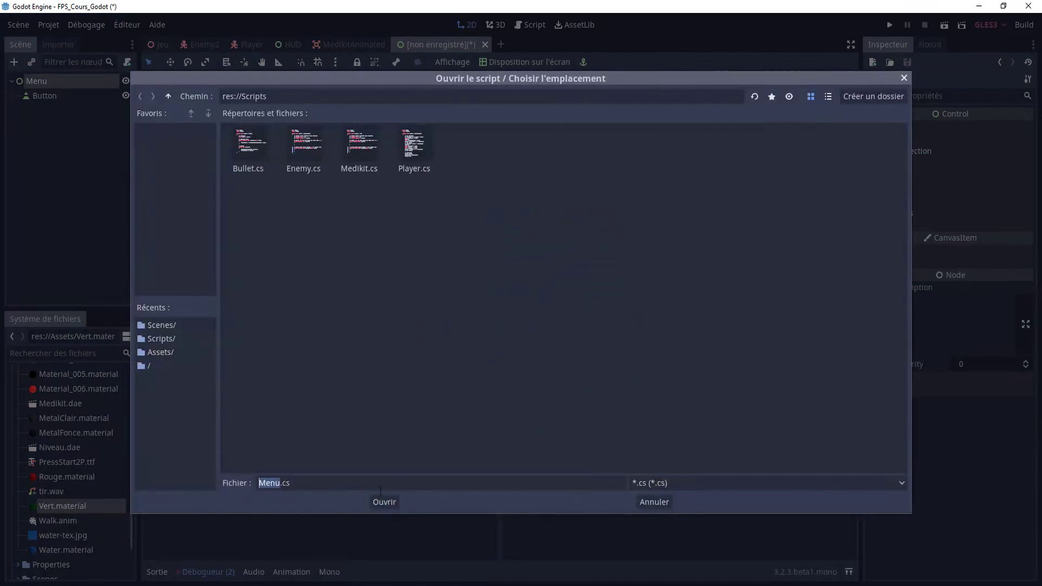
{"action": "key", "text": "Return"}
{"action": "left_click", "coordinate": [473, 377]}
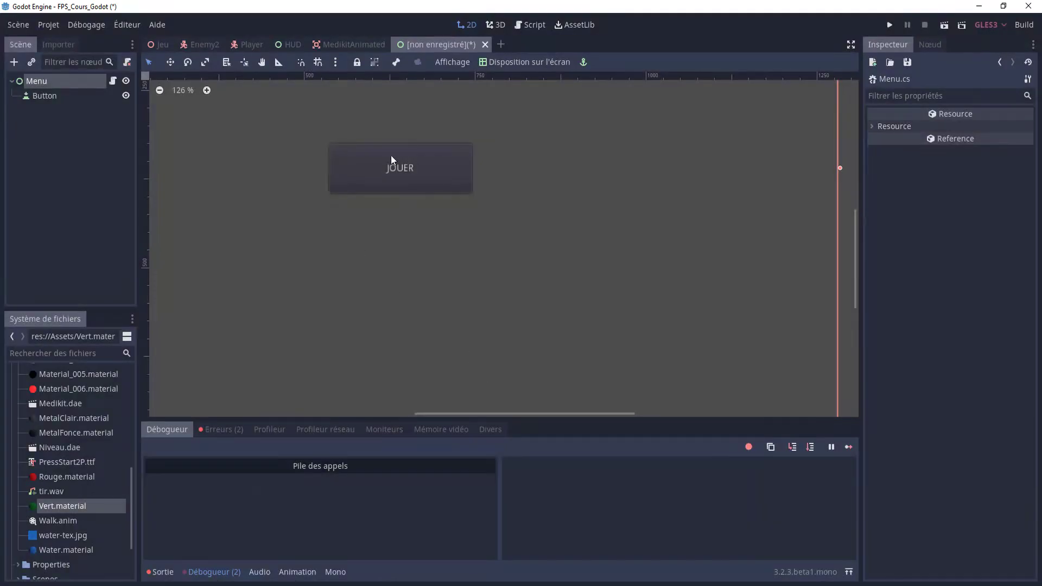
- Bring up the Save Scene As dialog for the new Menu scene
{"action": "scroll", "coordinate": [451, 216], "scroll_direction": "down", "scroll_amount": 1}
{"action": "scroll", "coordinate": [494, 273], "scroll_direction": "up", "scroll_amount": 2}
{"action": "scroll", "coordinate": [382, 195], "scroll_direction": "down", "scroll_amount": 1}
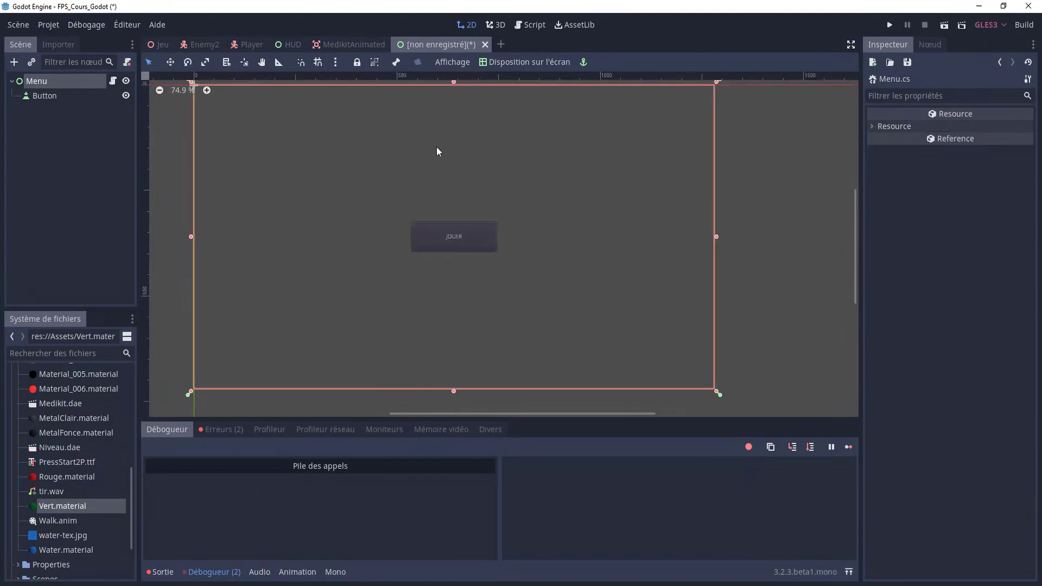
{"action": "key", "text": "ctrl+s"}
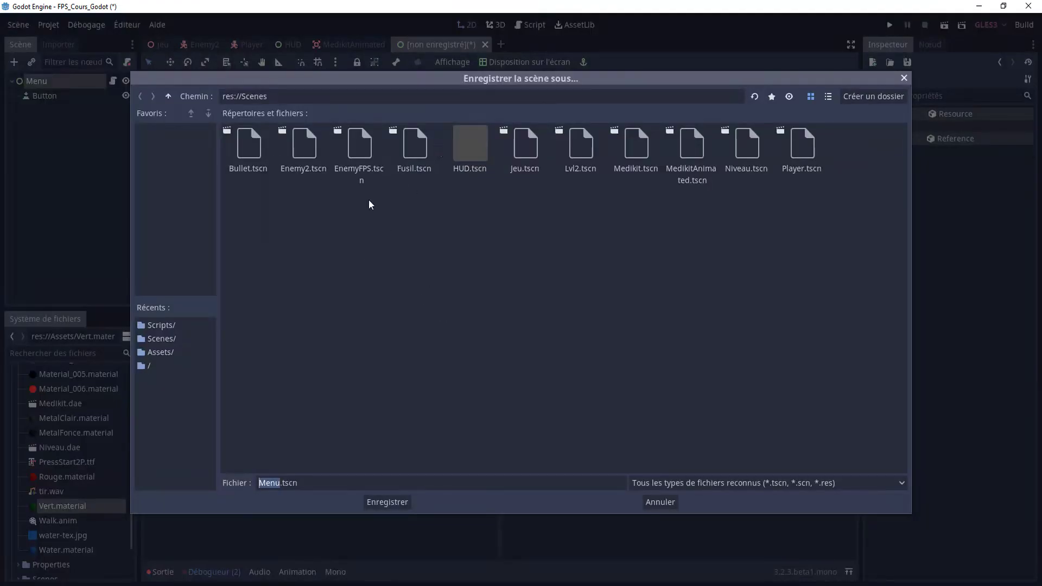
- Save as res://Scenes/Menu.tscn and confirm it appears under Scenes in the FileSystem dock
{"action": "left_click", "coordinate": [380, 501]}
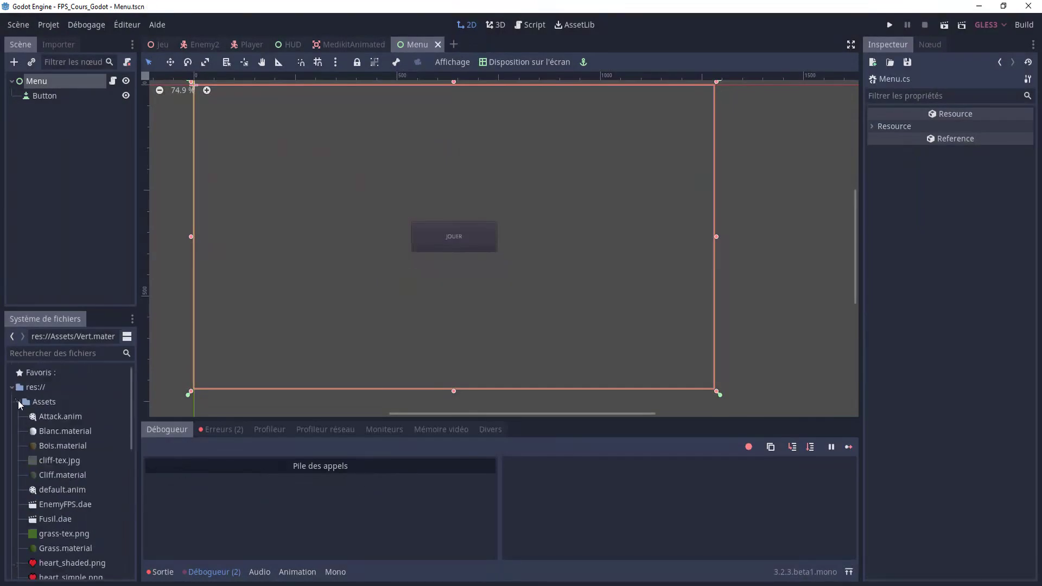
{"action": "left_click", "coordinate": [18, 401]}
{"action": "left_click", "coordinate": [18, 431]}
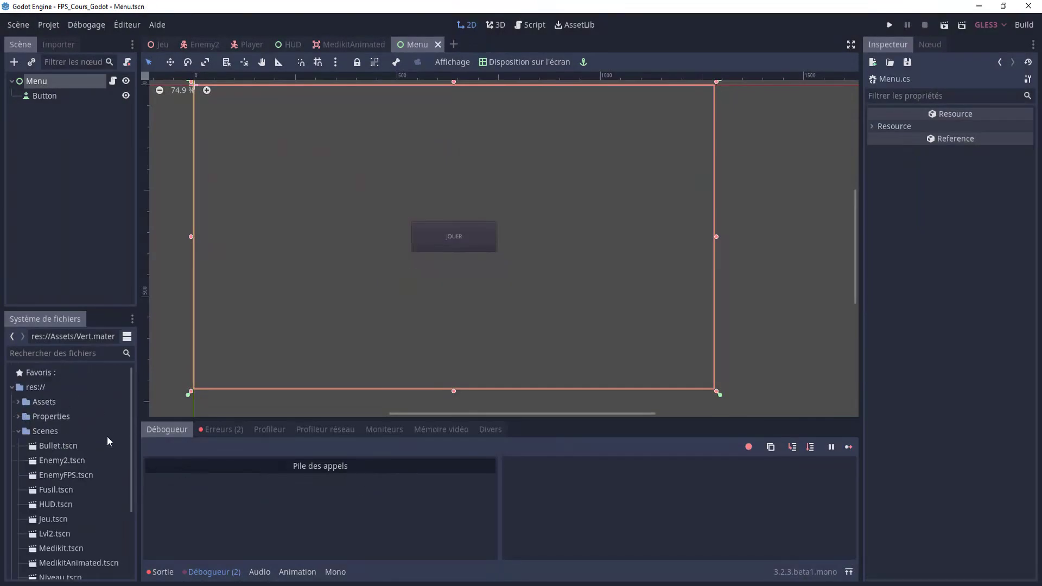
{"action": "left_click_drag", "start_coordinate": [131, 408], "coordinate": [135, 479]}
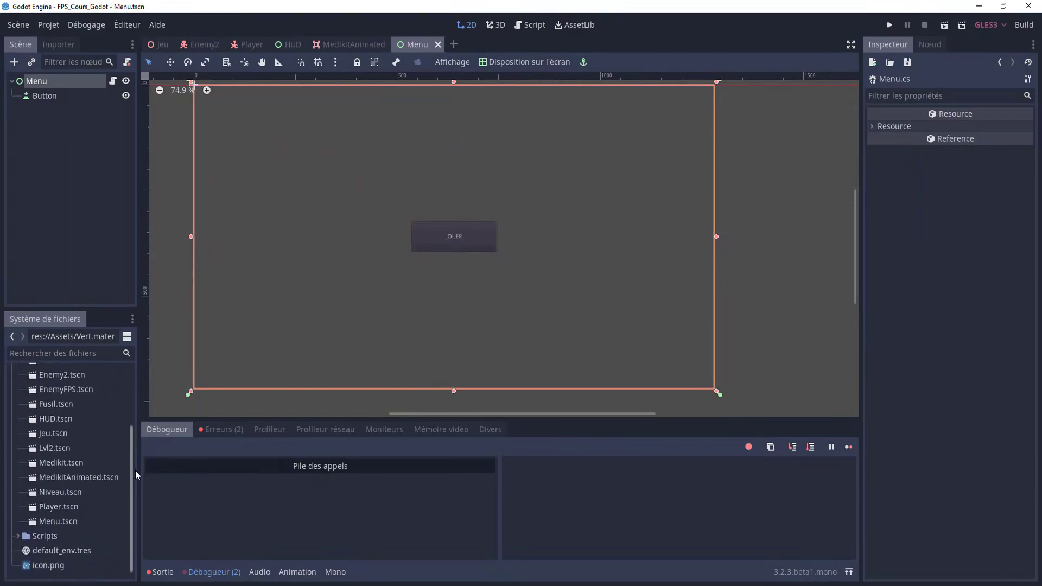
{"action": "left_click_drag", "start_coordinate": [136, 478], "coordinate": [128, 393]}
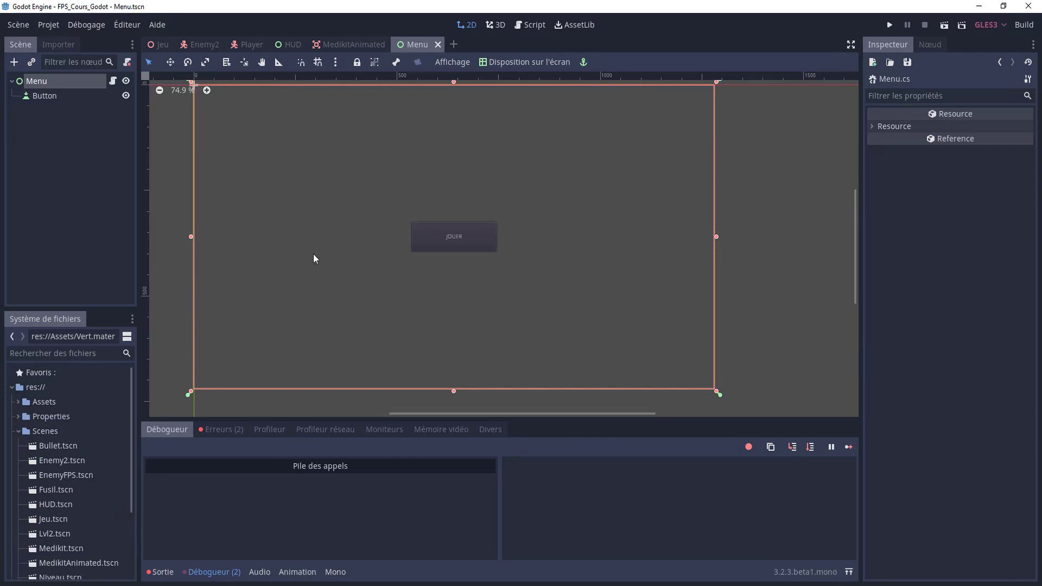
{"action": "scroll", "coordinate": [549, 201], "scroll_direction": "up", "scroll_amount": 1}
{"action": "scroll", "coordinate": [580, 190], "scroll_direction": "left", "scroll_amount": 2}
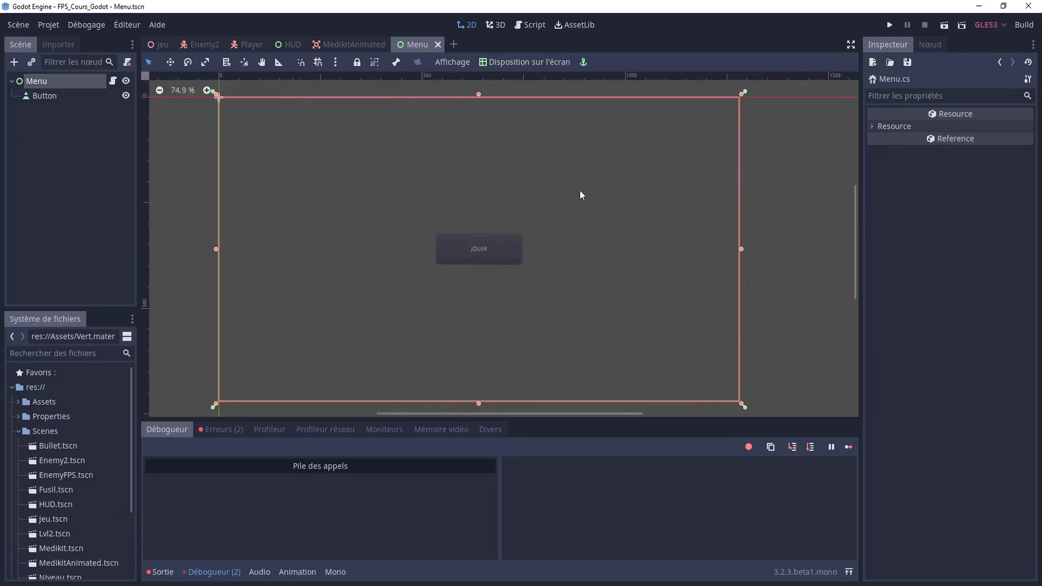
{"action": "scroll", "coordinate": [579, 190], "scroll_direction": "down", "scroll_amount": 1}
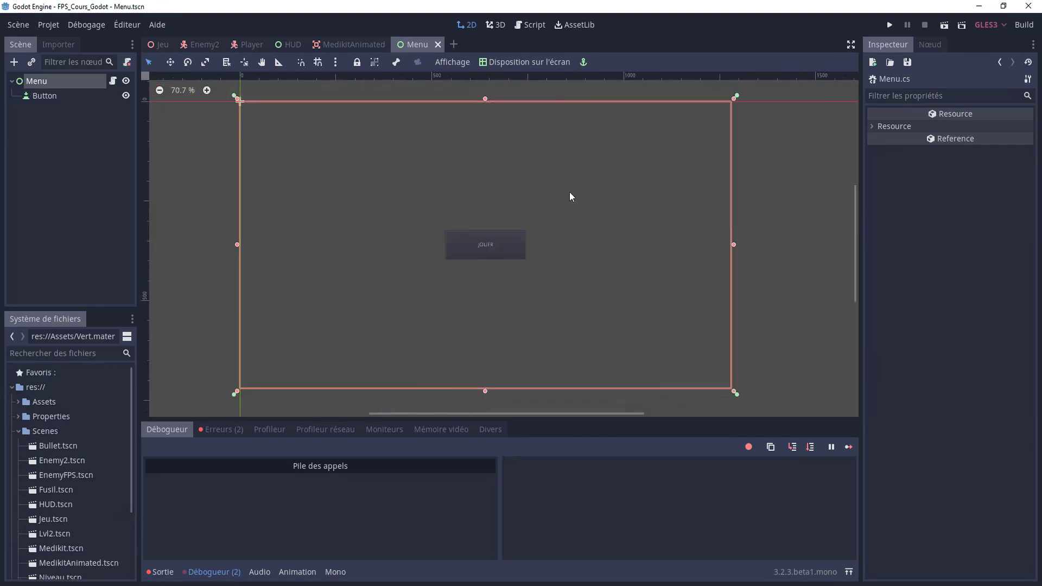
- Run the project and choose Menu.tscn as the main scene when prompted
{"action": "key", "text": "F5"}
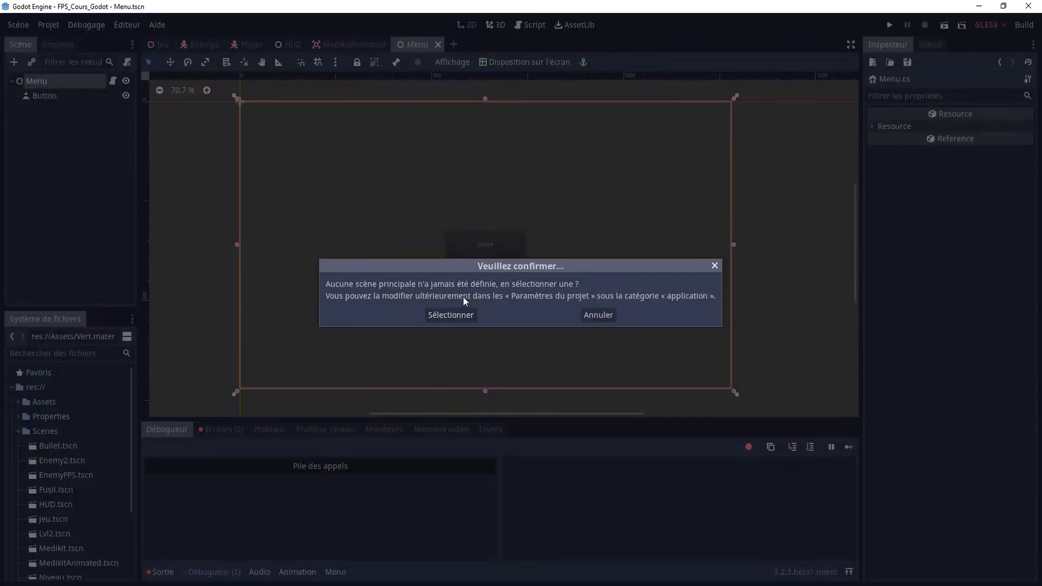
{"action": "left_click", "coordinate": [457, 318]}
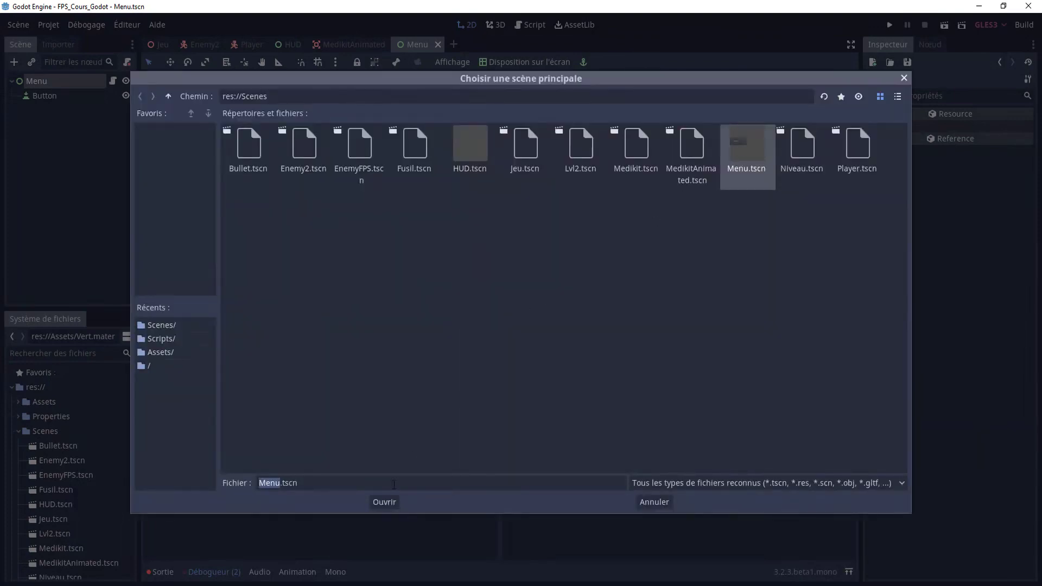
{"action": "left_click", "coordinate": [387, 503]}
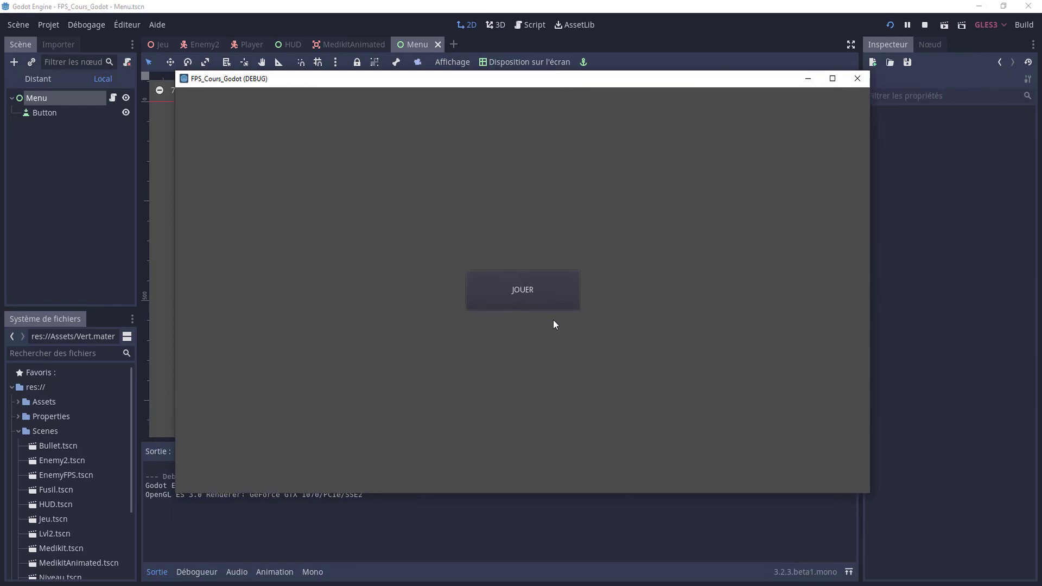
- Press JOUER in the running game, close the game window, and select the Button node
{"action": "left_click", "coordinate": [538, 289]}
{"action": "left_click", "coordinate": [857, 79]}
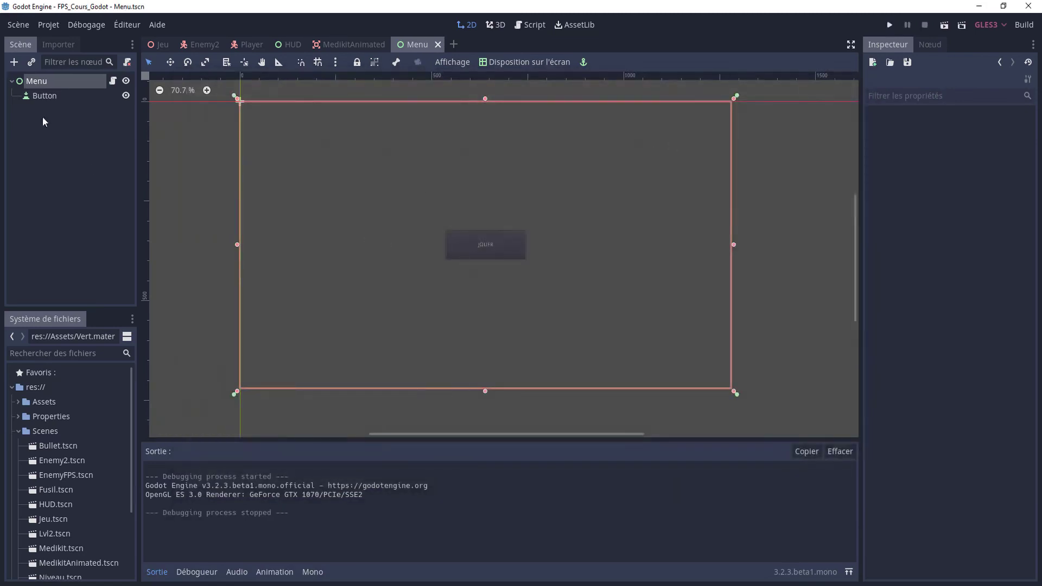
{"action": "left_click", "coordinate": [45, 96]}
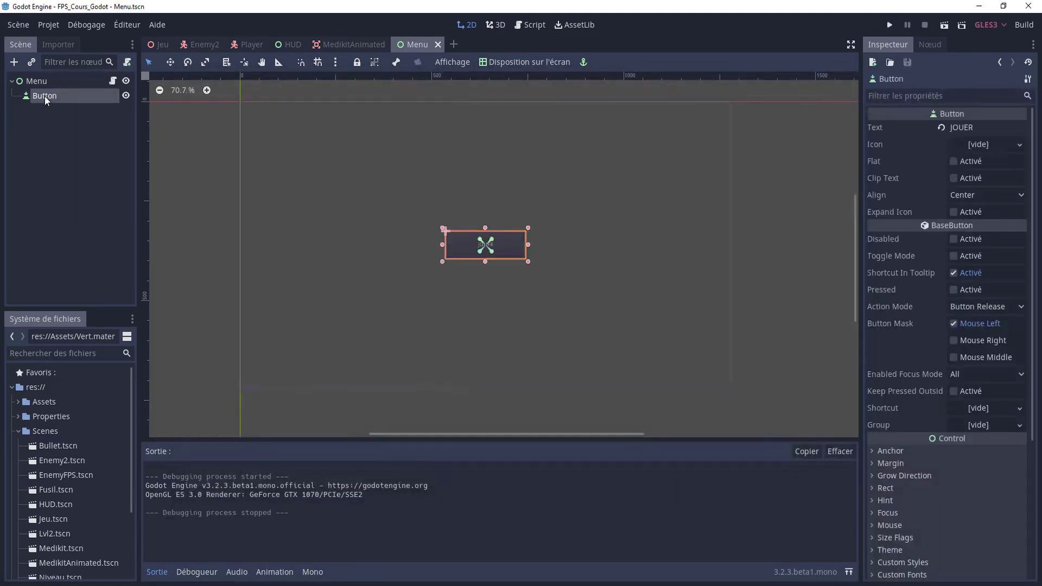
- Connect the Button's pressed() signal to Menu with the receiver method named Jouer
{"action": "left_click", "coordinate": [930, 45]}
{"action": "left_click", "coordinate": [906, 126]}
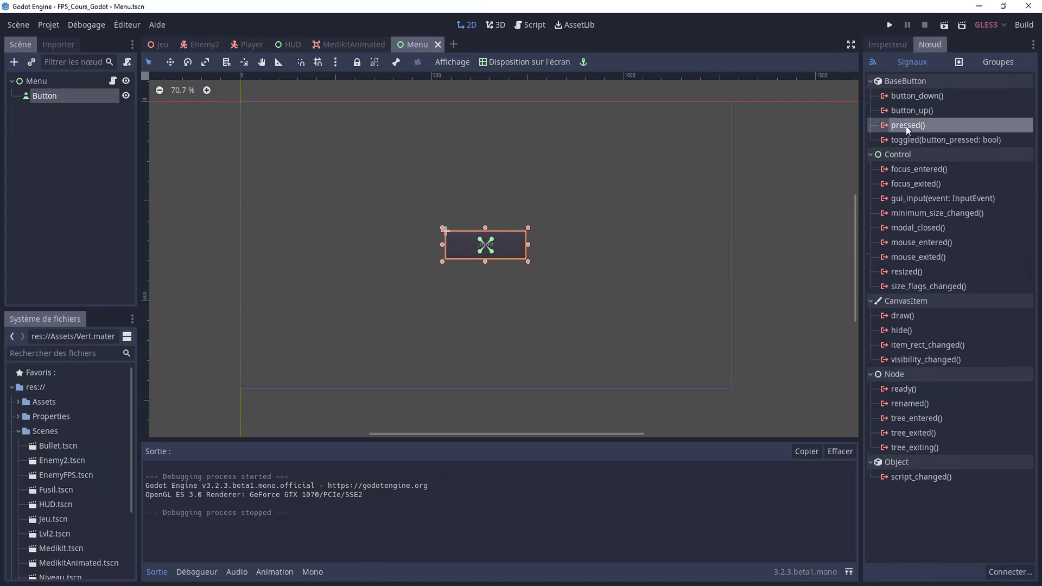
{"action": "left_click", "coordinate": [1016, 572]}
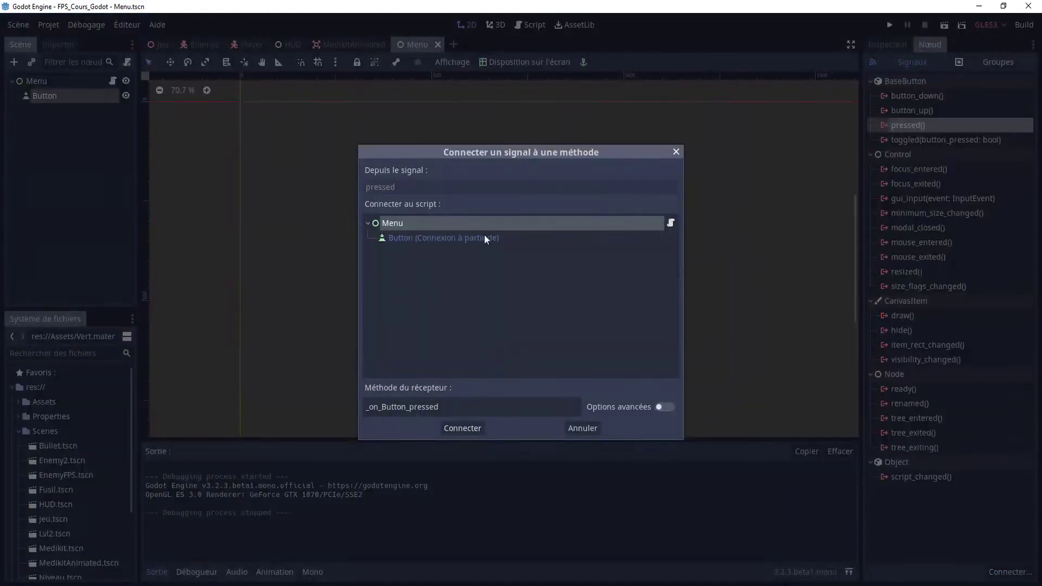
{"action": "left_click_drag", "start_coordinate": [460, 413], "coordinate": [330, 405]}
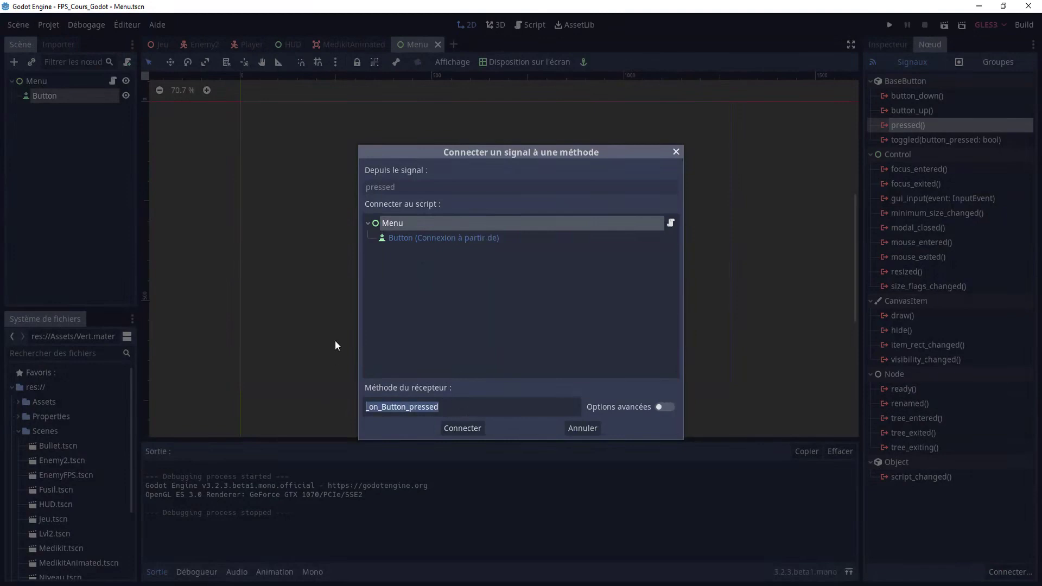
{"action": "type", "text": "Jouer"}
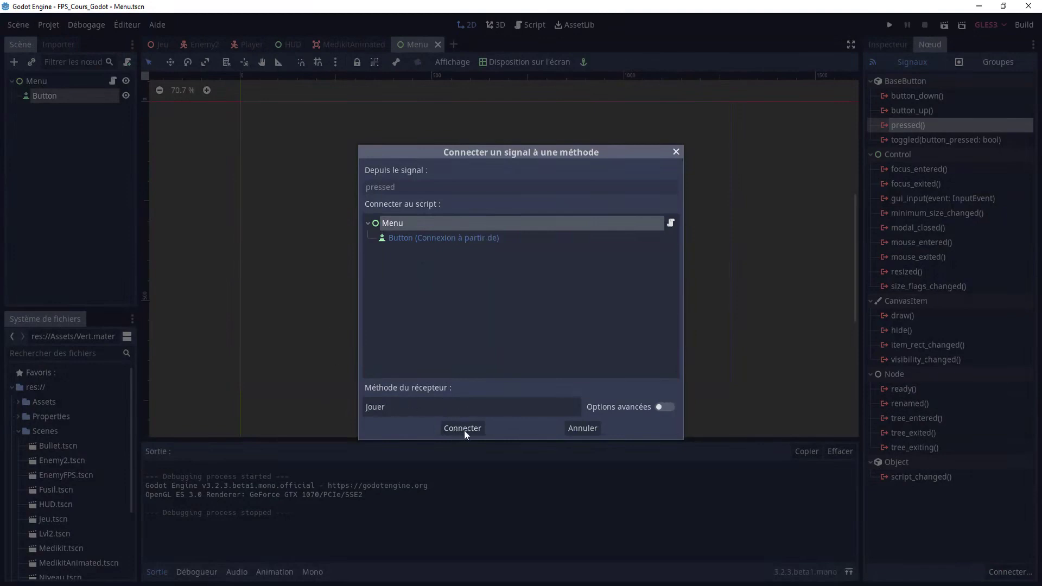
{"action": "left_click", "coordinate": [463, 428]}
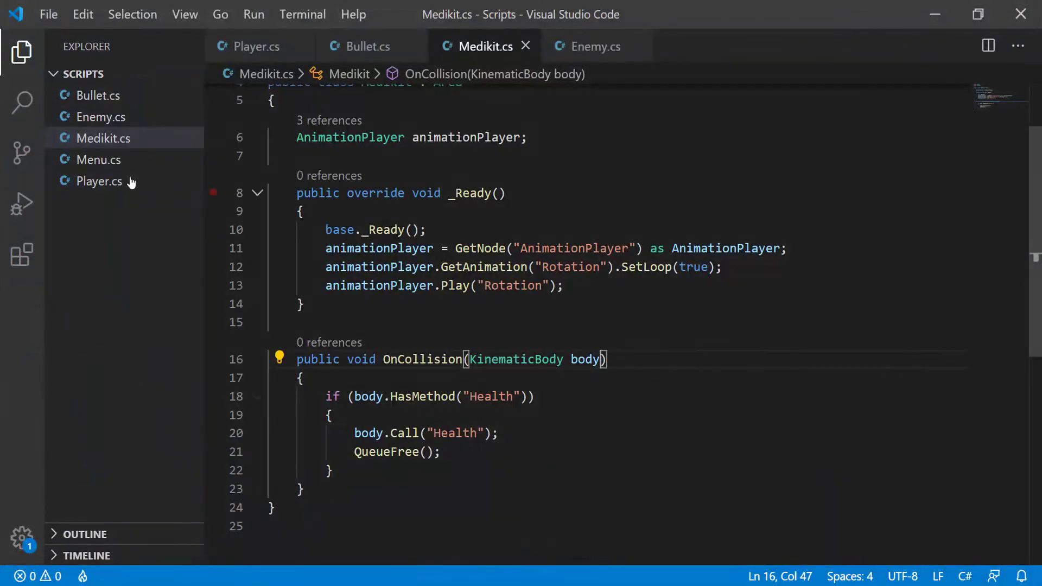
- Replace Menu.cs's template methods with an empty public void Jouer() method
{"action": "left_click", "coordinate": [109, 162]}
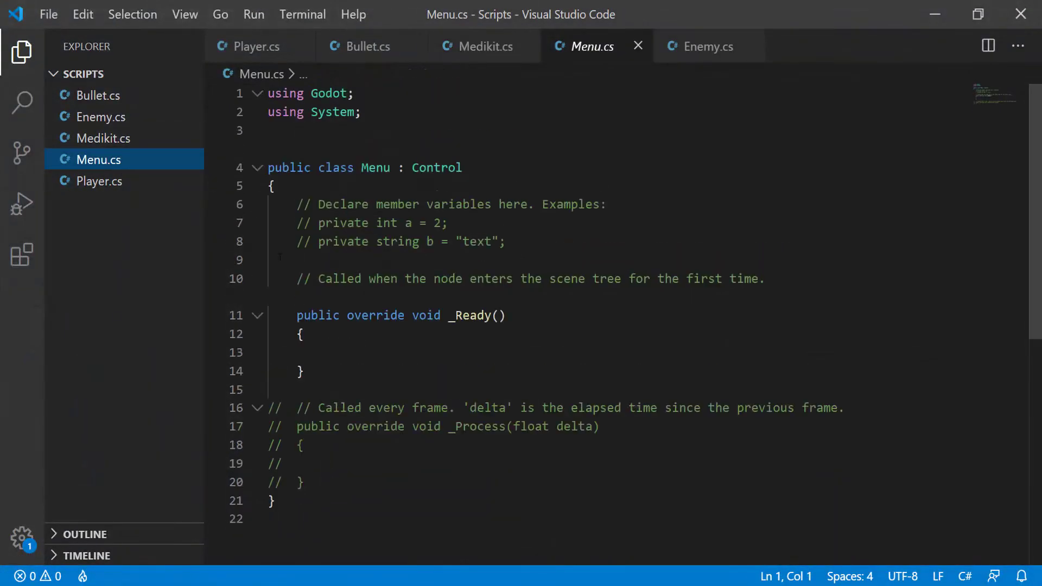
{"action": "left_click_drag", "start_coordinate": [306, 483], "coordinate": [226, 192]}
{"action": "key", "text": "BackSpace"}
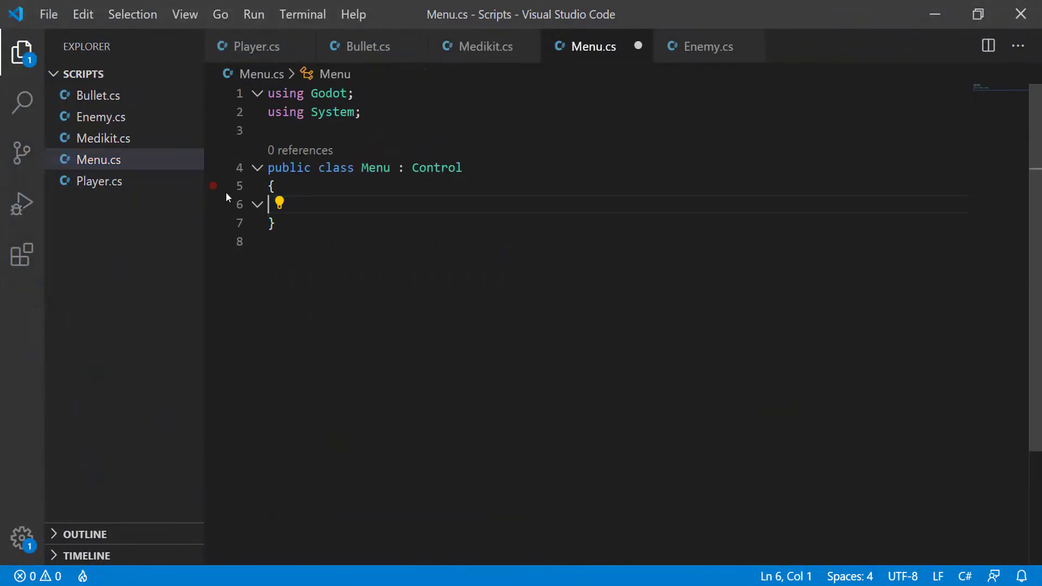
{"action": "key", "text": "Tab"}
{"action": "type", "text": "publi"}
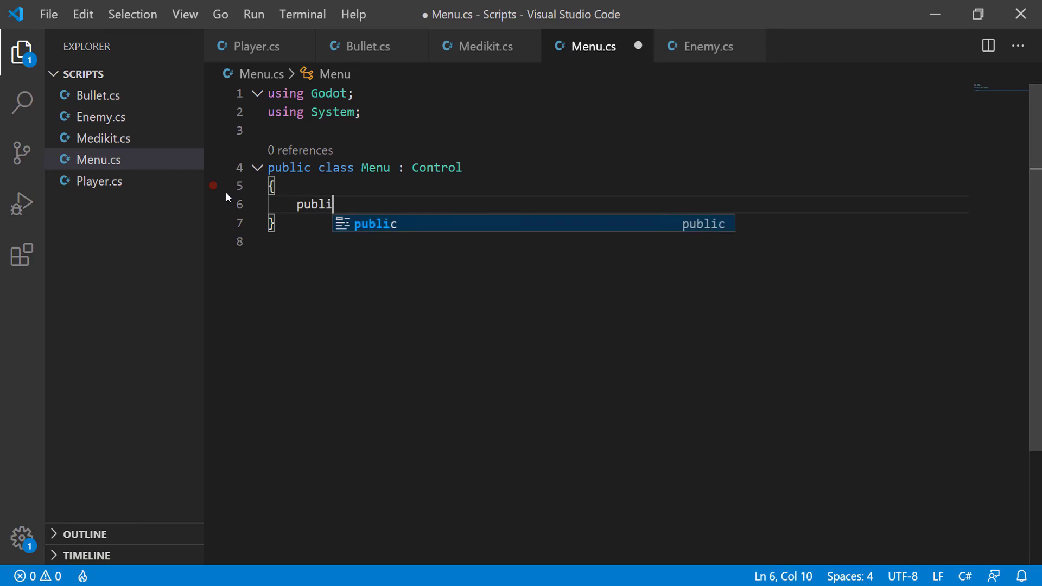
{"action": "type", "text": "c void Jouer("}
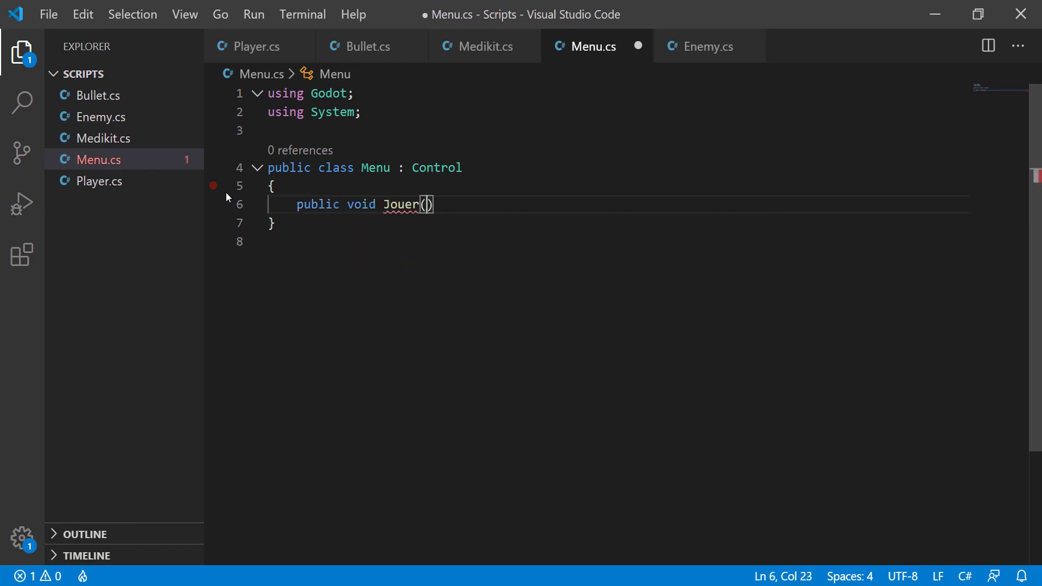
{"action": "type", "text": ")"}
{"action": "key", "text": "Return"}
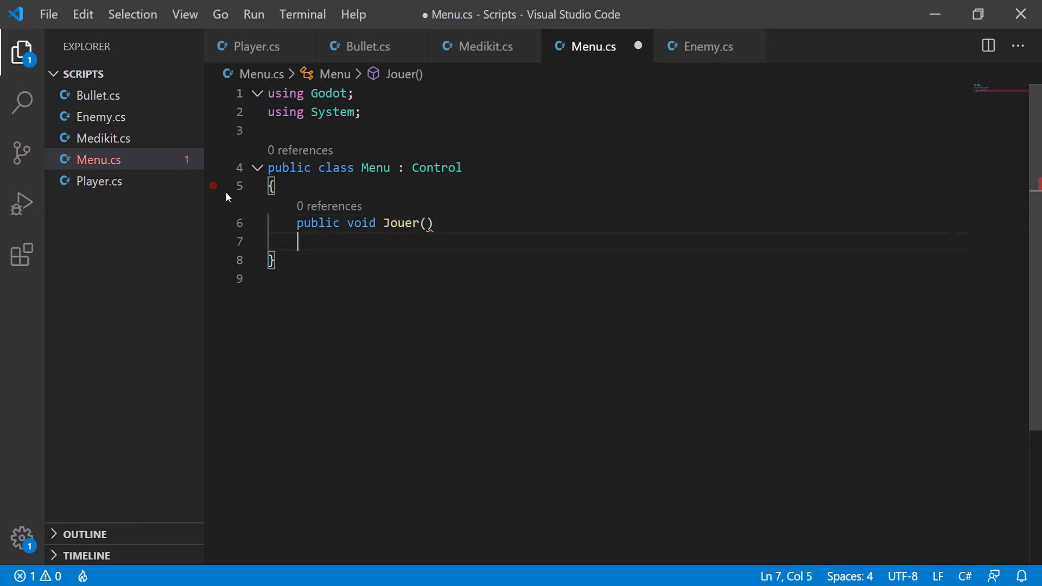
{"action": "type", "text": "{"}
{"action": "key", "text": "Return"}
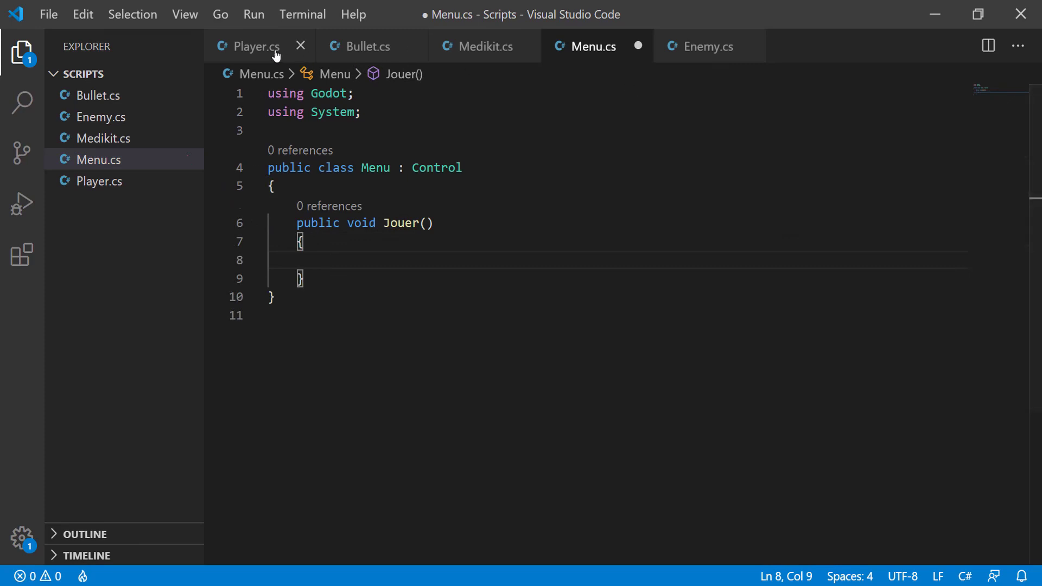
- Open Player.cs and select the GetTree().ChangeScene statement in IncrementScore
{"action": "left_click", "coordinate": [266, 48]}
{"action": "scroll", "coordinate": [450, 246], "scroll_direction": "down", "scroll_amount": 1}
{"action": "scroll", "coordinate": [450, 246], "scroll_direction": "down", "scroll_amount": 3}
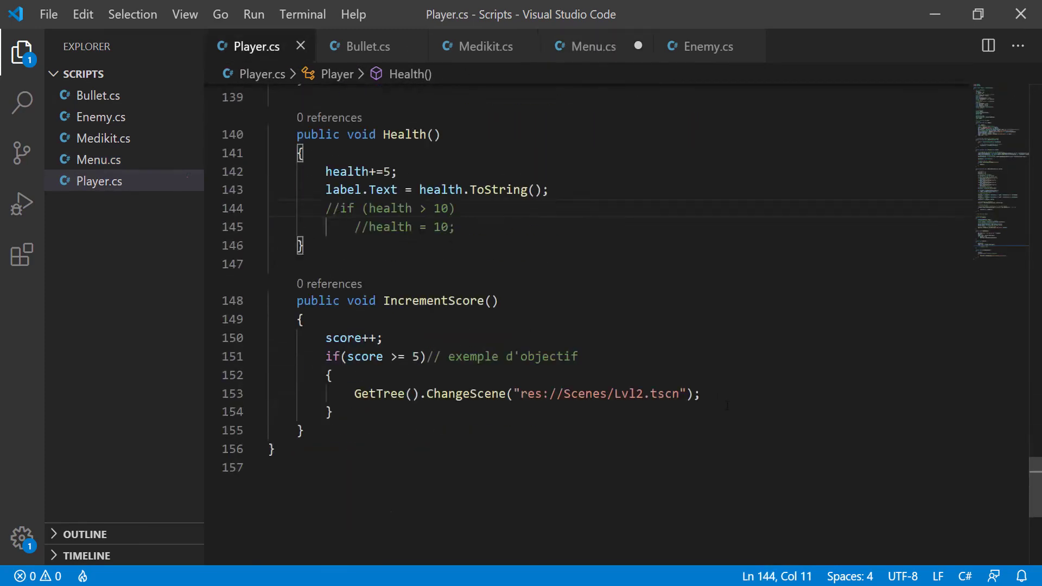
{"action": "left_click_drag", "start_coordinate": [727, 405], "coordinate": [354, 394]}
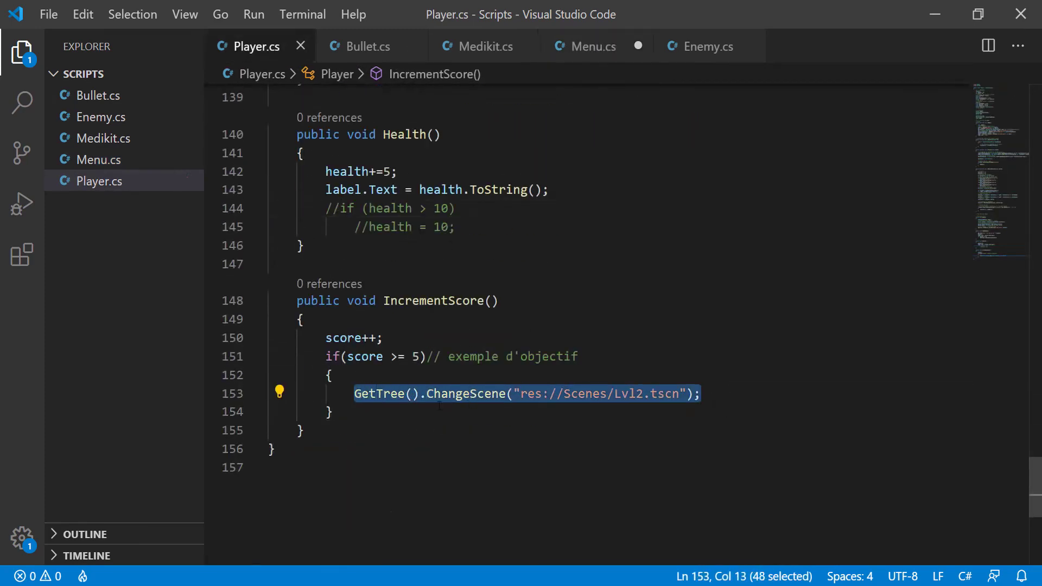
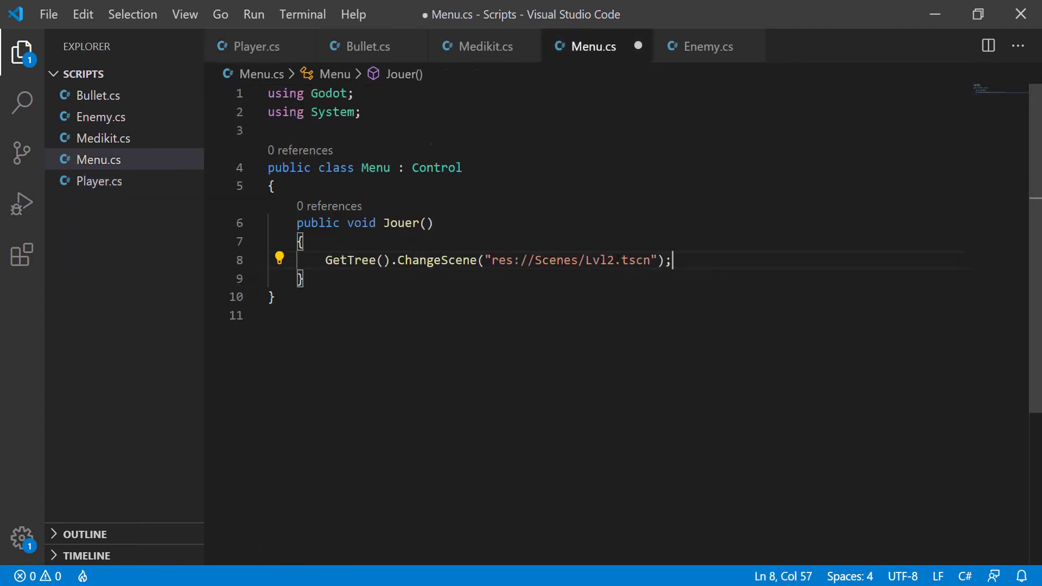
- Change the Jouer scene path in Menu.cs from Lvl2 to Jeu, then save Menu.tscn in Godot
{"action": "double_click", "coordinate": [600, 260]}
{"action": "type", "text": "Jeu"}
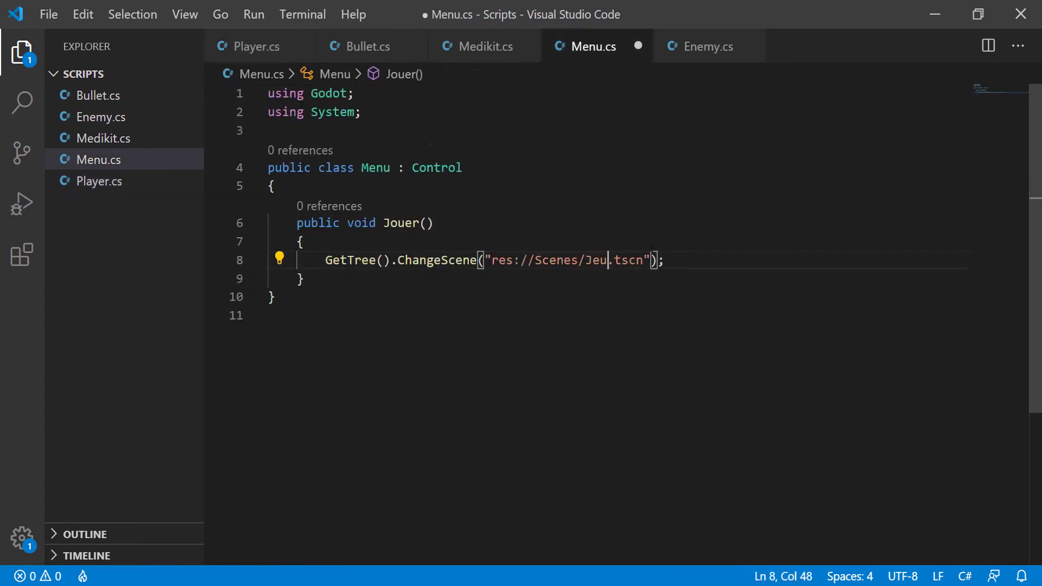
{"action": "key", "text": "alt+Tab"}
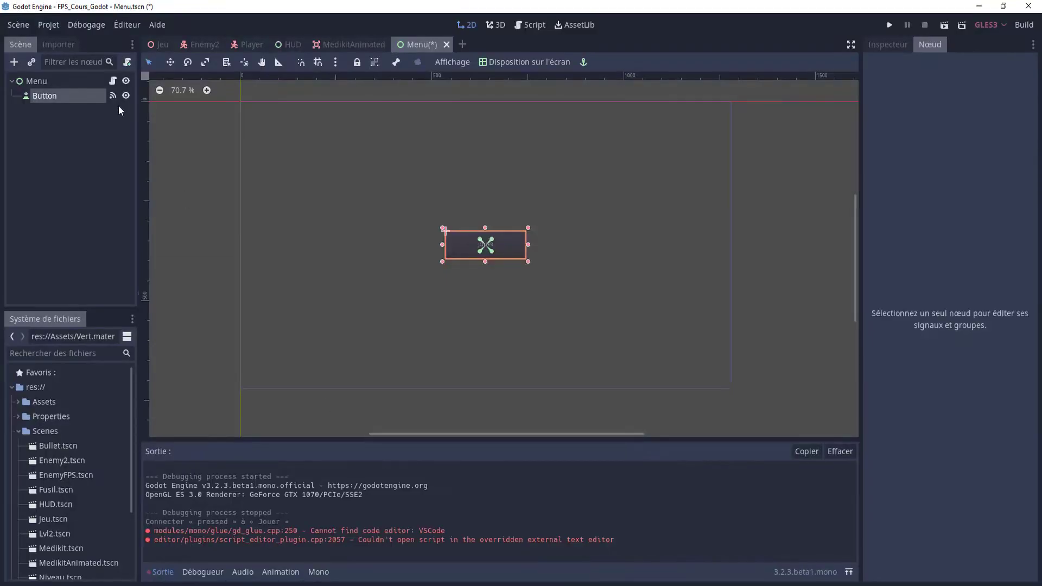
{"action": "key", "text": "alt+Tab"}
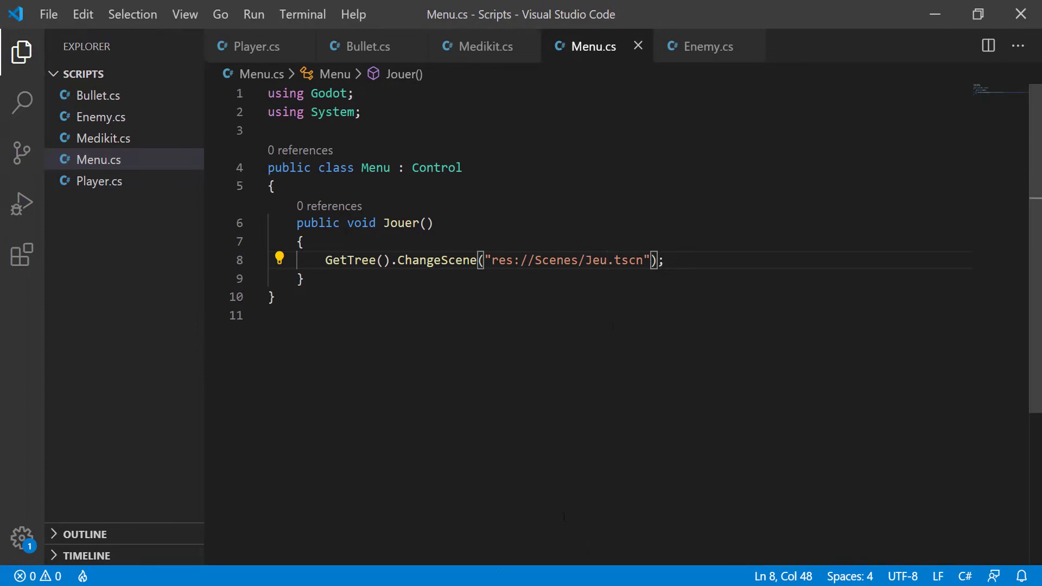
{"action": "mouse_move", "coordinate": [488, 575]}
{"action": "left_click", "coordinate": [541, 549]}
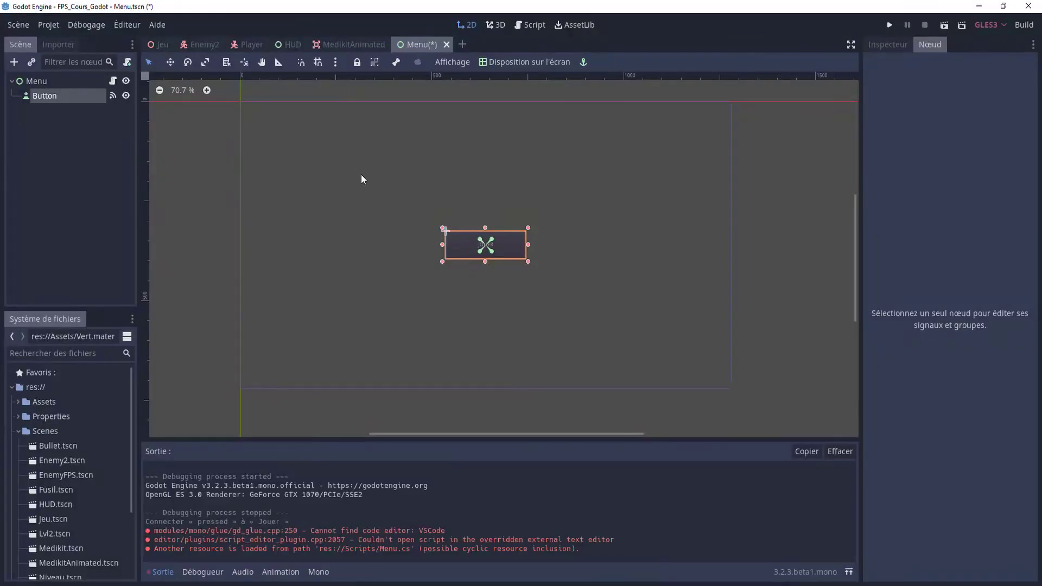
{"action": "key", "text": "ctrl+s"}
- Launch the game with F5, stop it, and switch to the MedikitAnimated scene
{"action": "key", "text": "F5"}
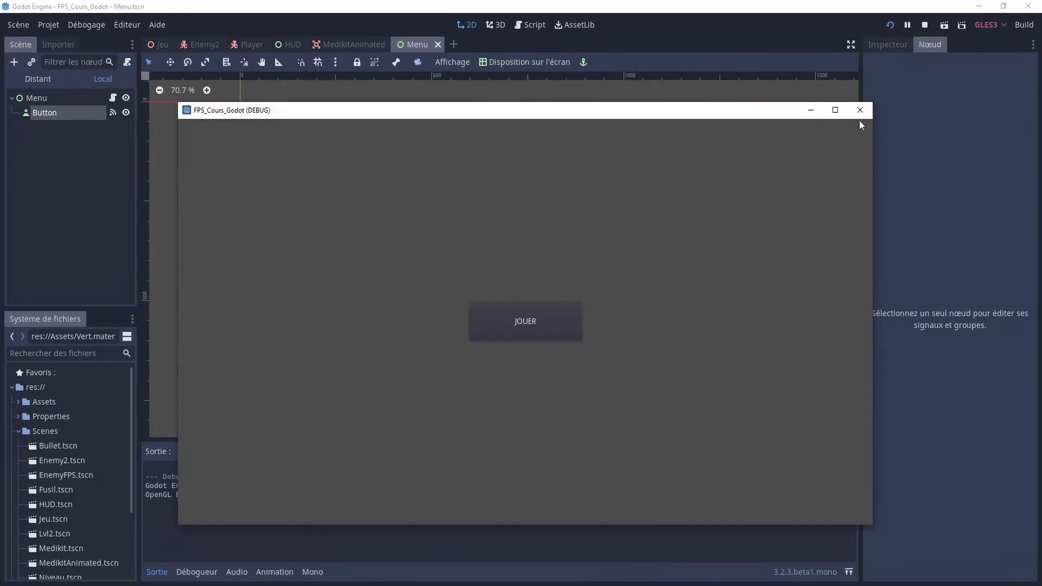
{"action": "left_click", "coordinate": [859, 110]}
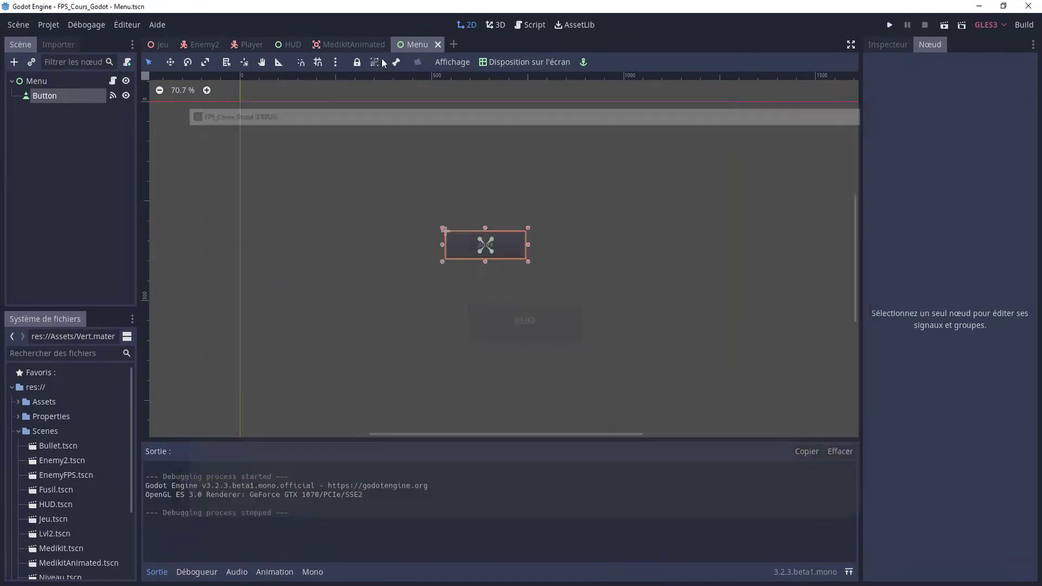
{"action": "left_click", "coordinate": [291, 44]}
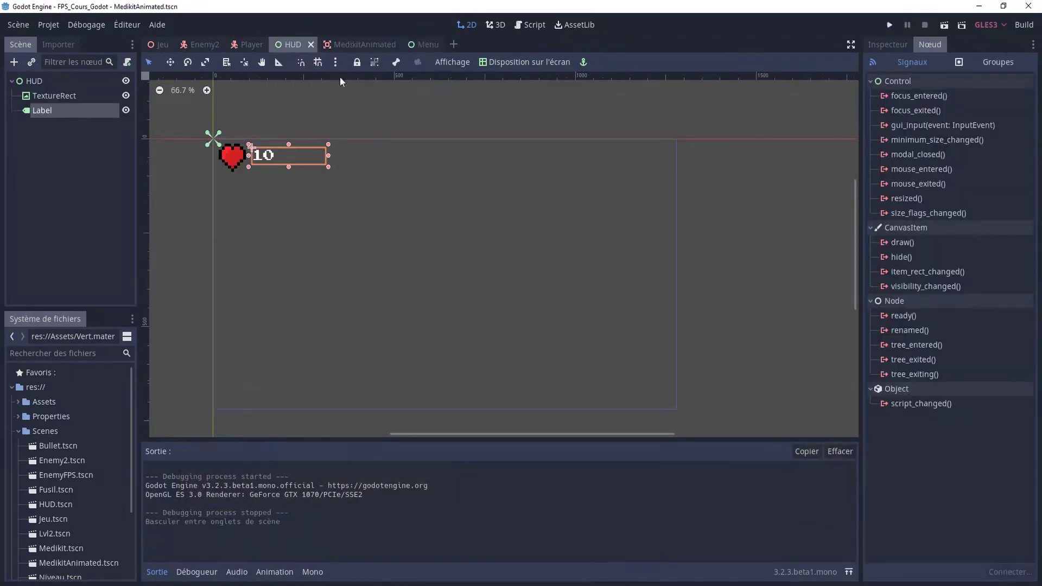
{"action": "key", "text": "ctrl+Tab"}
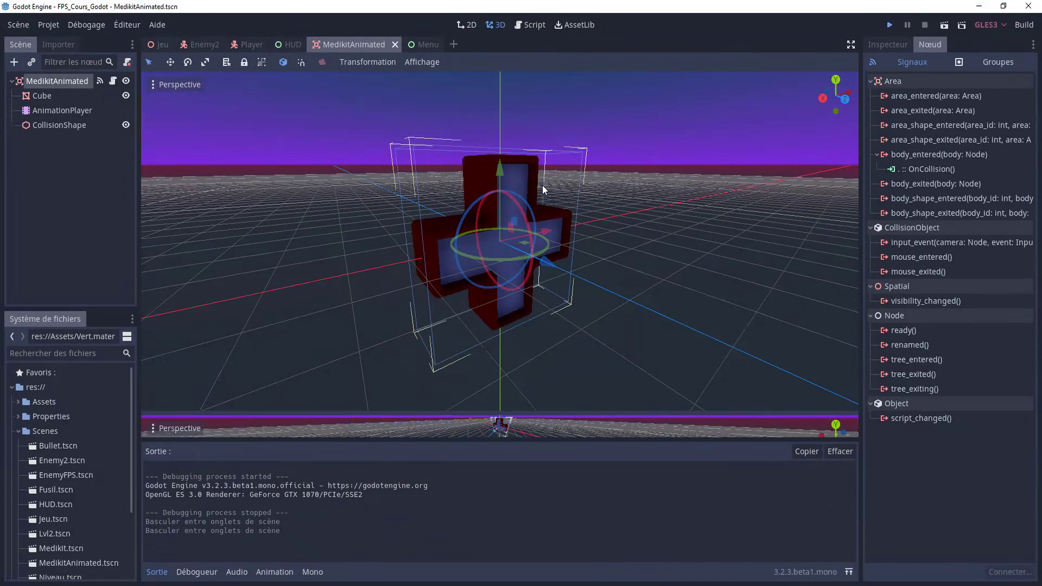
- Run the game, press JOUER, collect medkits to raise health from 10 to 20, shoot, then stop
{"action": "key", "text": "F5"}
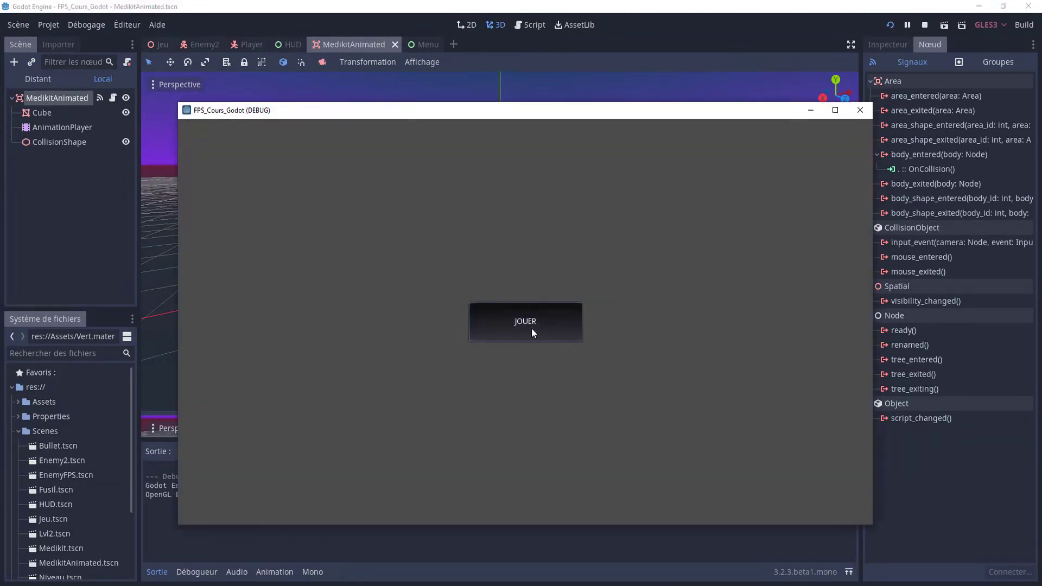
{"action": "left_click", "coordinate": [531, 328]}
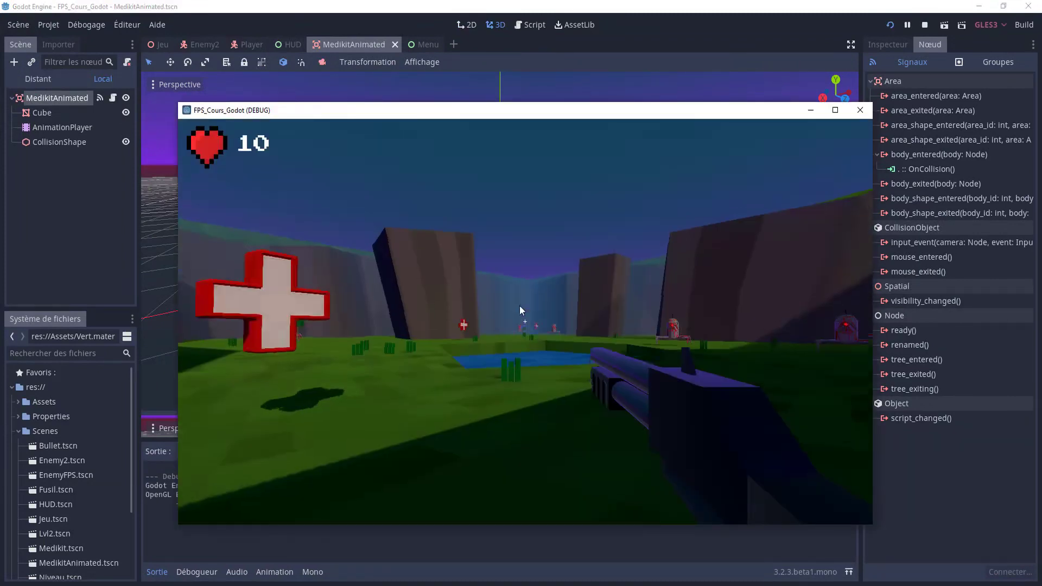
{"action": "key", "text": "w"}
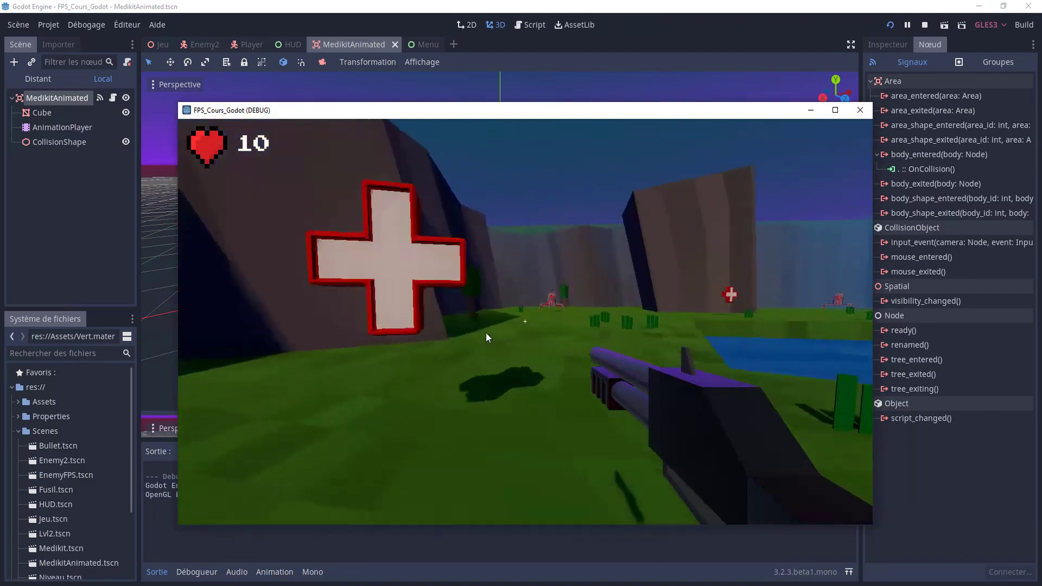
{"action": "key", "text": "w"}
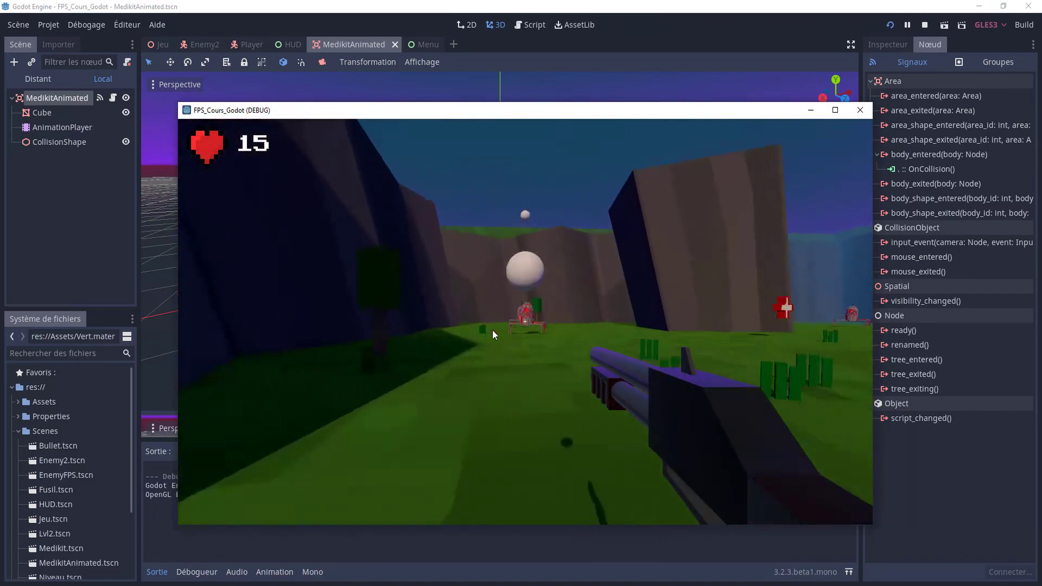
{"action": "key", "text": "w"}
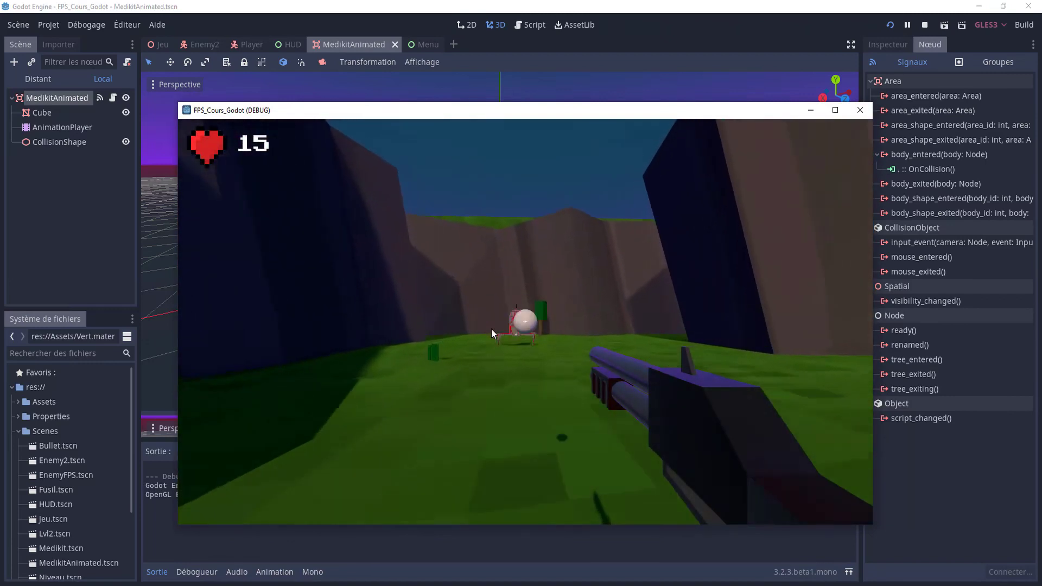
{"action": "key", "text": "w"}
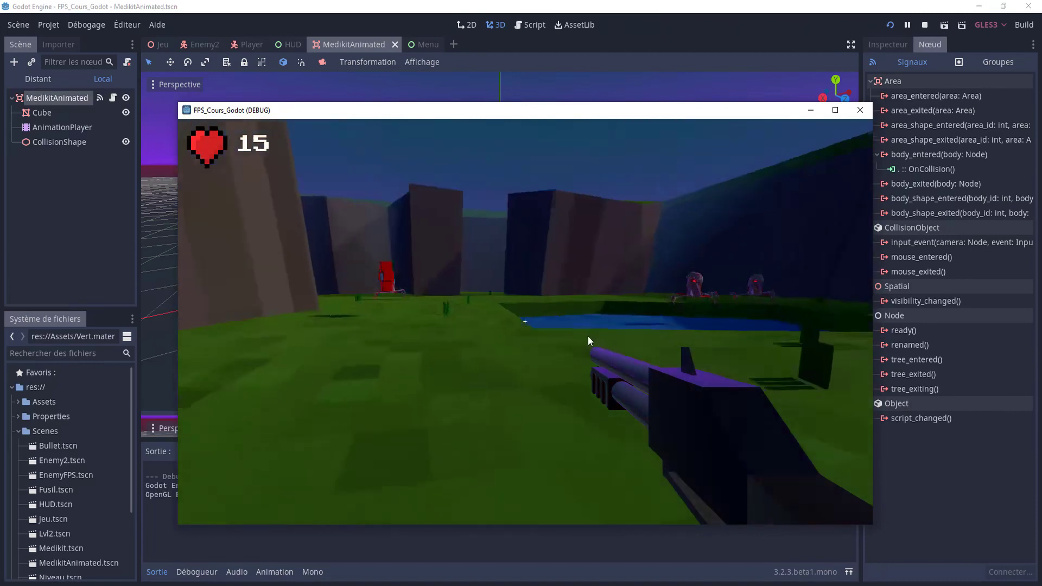
{"action": "key", "text": "w"}
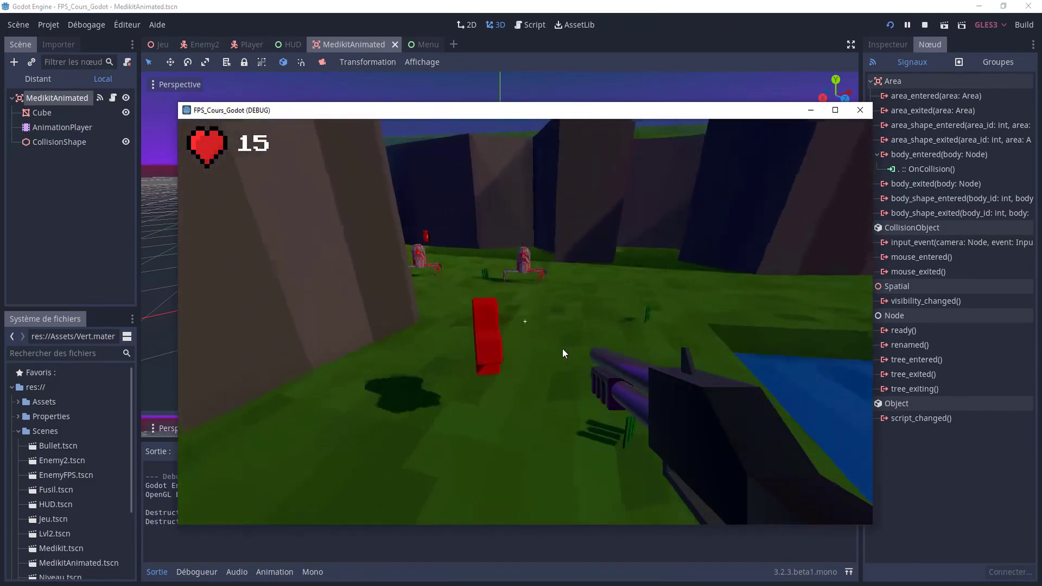
{"action": "left_click", "coordinate": [569, 348]}
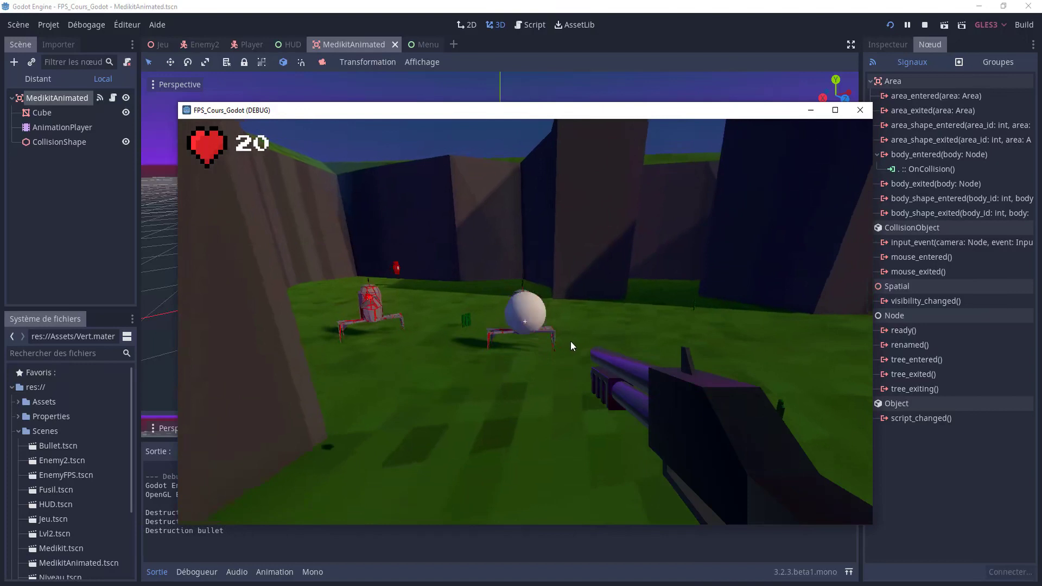
{"action": "left_click", "coordinate": [860, 109]}
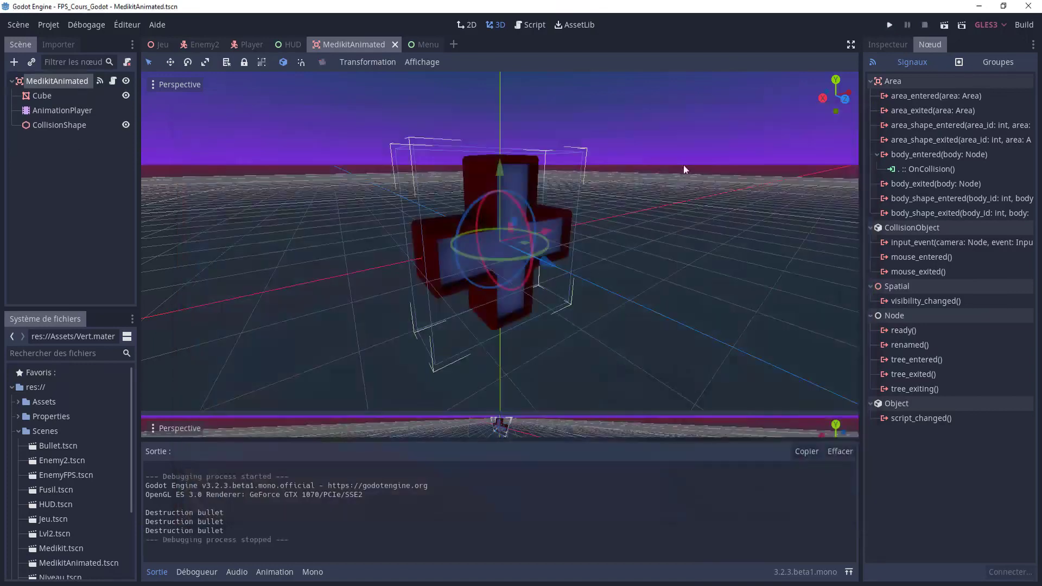
- Open the Jeu scene and orbit and zoom the 3D viewport around the arena
{"action": "left_click", "coordinate": [158, 47]}
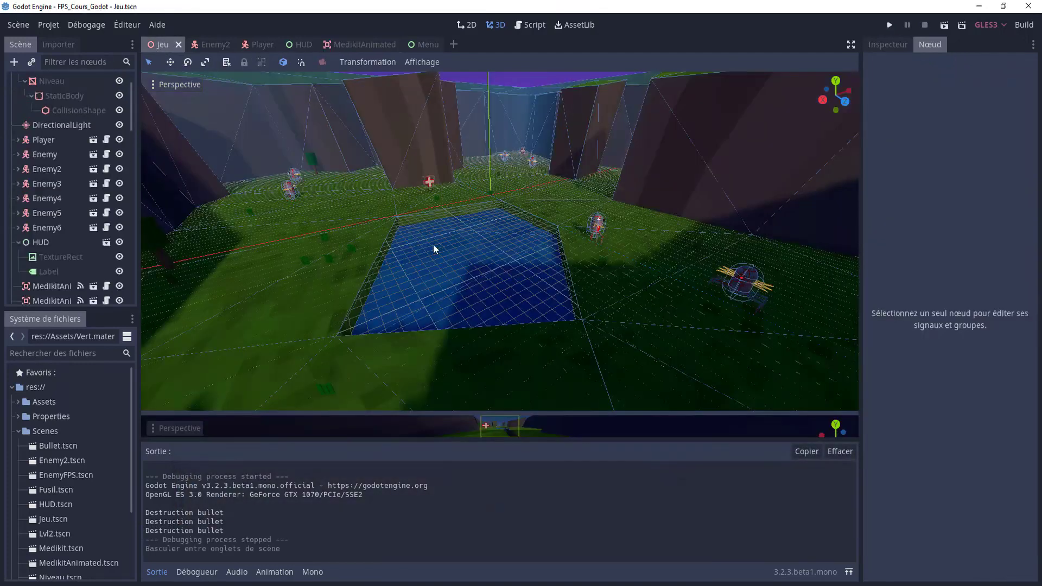
{"action": "scroll", "coordinate": [433, 243], "scroll_direction": "down", "scroll_amount": 5}
{"action": "scroll", "coordinate": [431, 239], "scroll_direction": "down", "scroll_amount": 2}
{"action": "scroll", "coordinate": [442, 246], "scroll_direction": "up", "scroll_amount": 2}
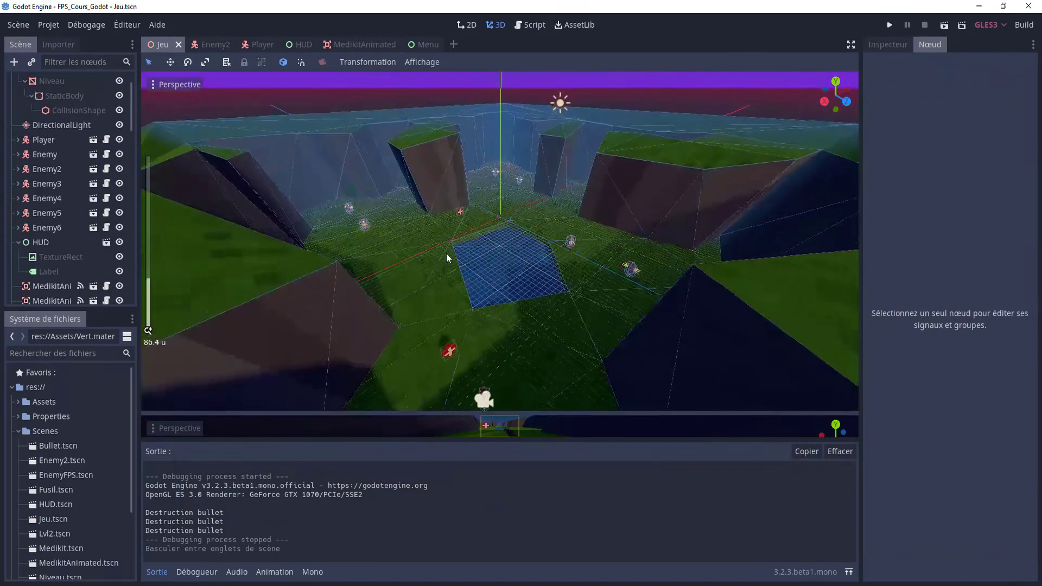
{"action": "middle_click_drag", "start_coordinate": [447, 253], "coordinate": [518, 275]}
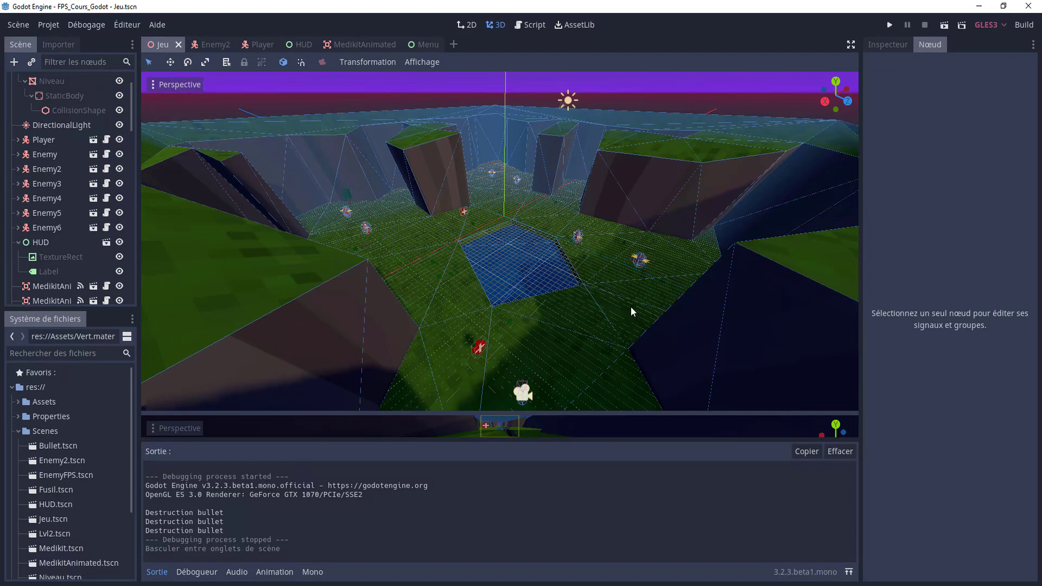
{"action": "mouse_move", "coordinate": [630, 307]}
{"action": "middle_mouse_down"}
{"action": "mouse_move", "coordinate": [649, 321]}
{"action": "mouse_move", "coordinate": [633, 310]}
{"action": "middle_mouse_up"}
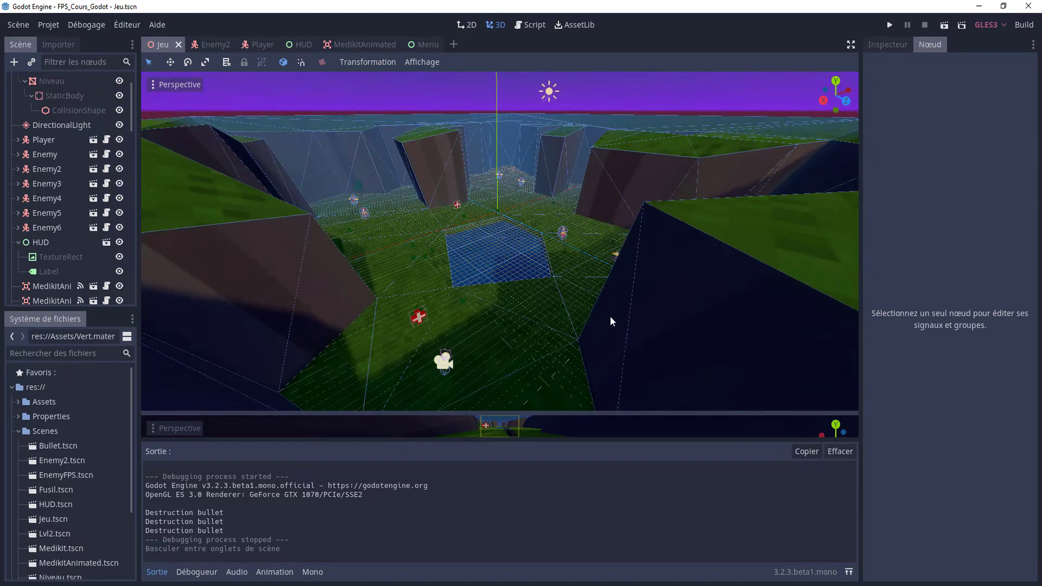
{"action": "mouse_move", "coordinate": [602, 312]}
{"action": "middle_mouse_down"}
{"action": "mouse_move", "coordinate": [635, 332]}
{"action": "mouse_move", "coordinate": [613, 313]}
{"action": "middle_mouse_up"}
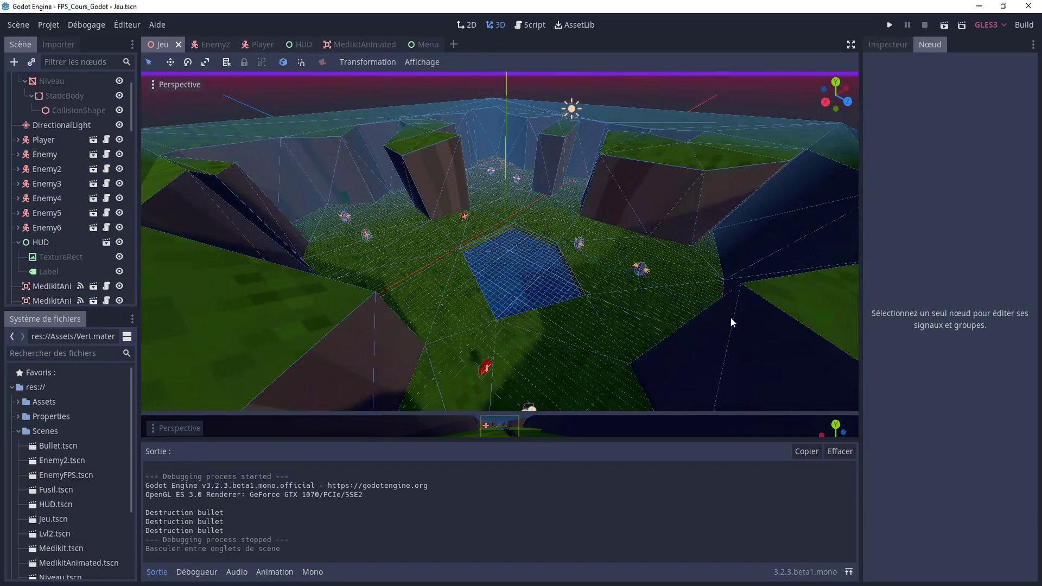
{"action": "mouse_move", "coordinate": [701, 319]}
{"action": "middle_mouse_down"}
{"action": "mouse_move", "coordinate": [623, 314]}
{"action": "mouse_move", "coordinate": [659, 304]}
{"action": "middle_mouse_up"}
{"action": "scroll", "coordinate": [659, 304], "scroll_direction": "down", "scroll_amount": 2}
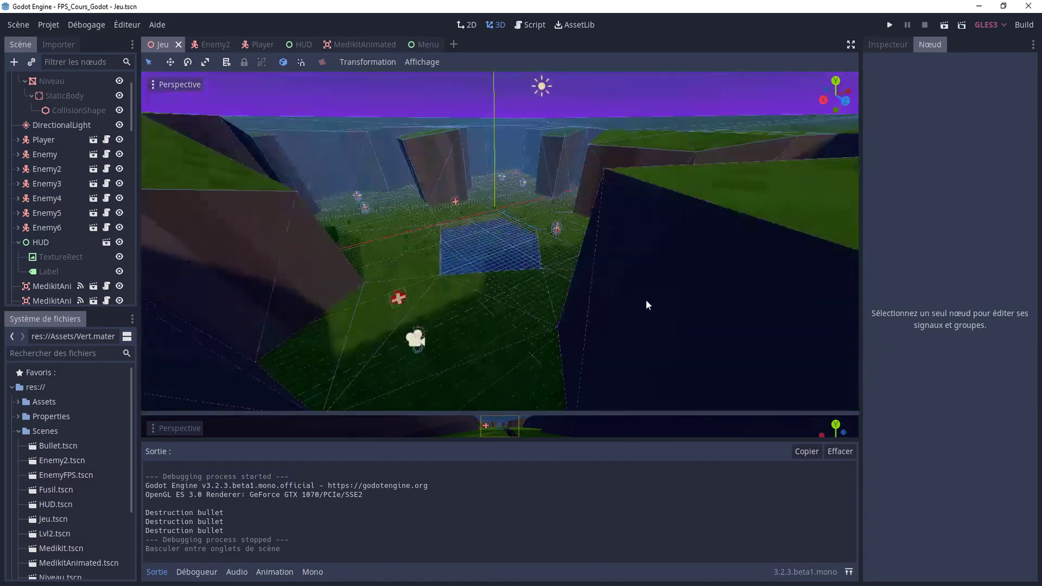
{"action": "scroll", "coordinate": [645, 300], "scroll_direction": "down", "scroll_amount": 2}
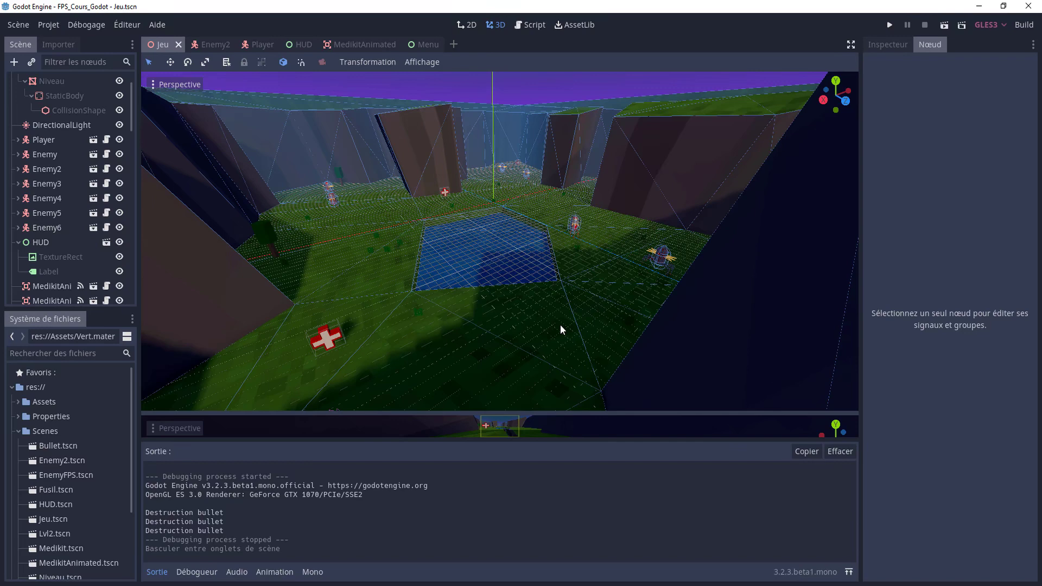
- Switch the viewport layout to a single 3D view (Affichage > 1 vue)
{"action": "left_click", "coordinate": [423, 62]}
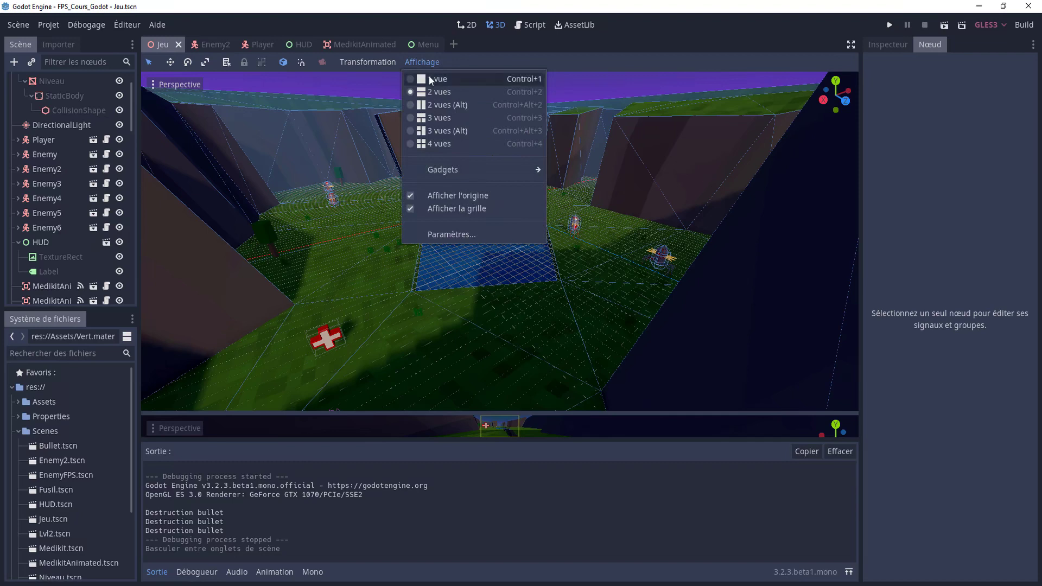
{"action": "left_click", "coordinate": [429, 80]}
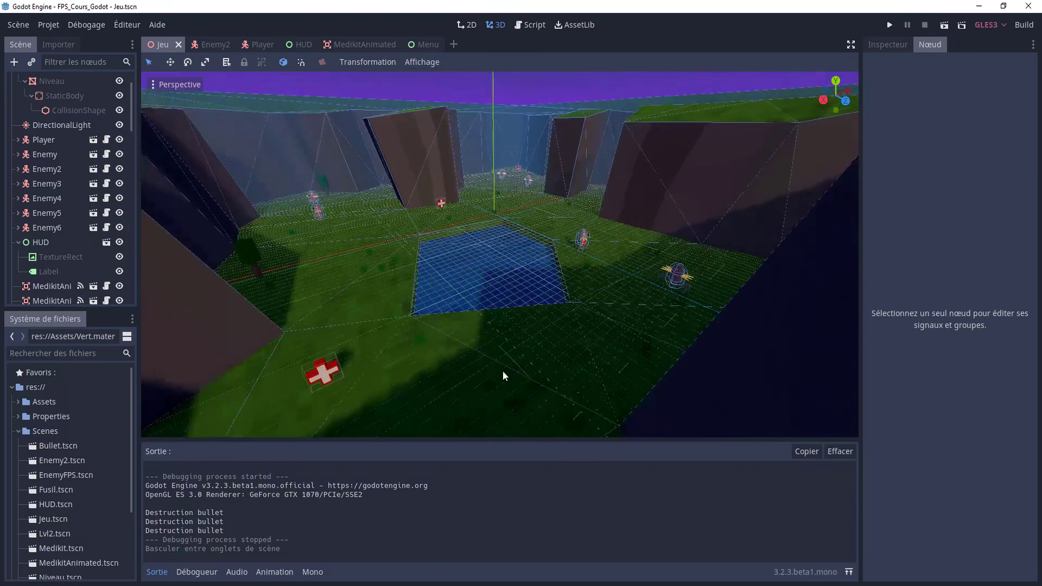
{"action": "scroll", "coordinate": [502, 370], "scroll_direction": "up", "scroll_amount": 5}
{"action": "scroll", "coordinate": [514, 376], "scroll_direction": "down", "scroll_amount": 2}
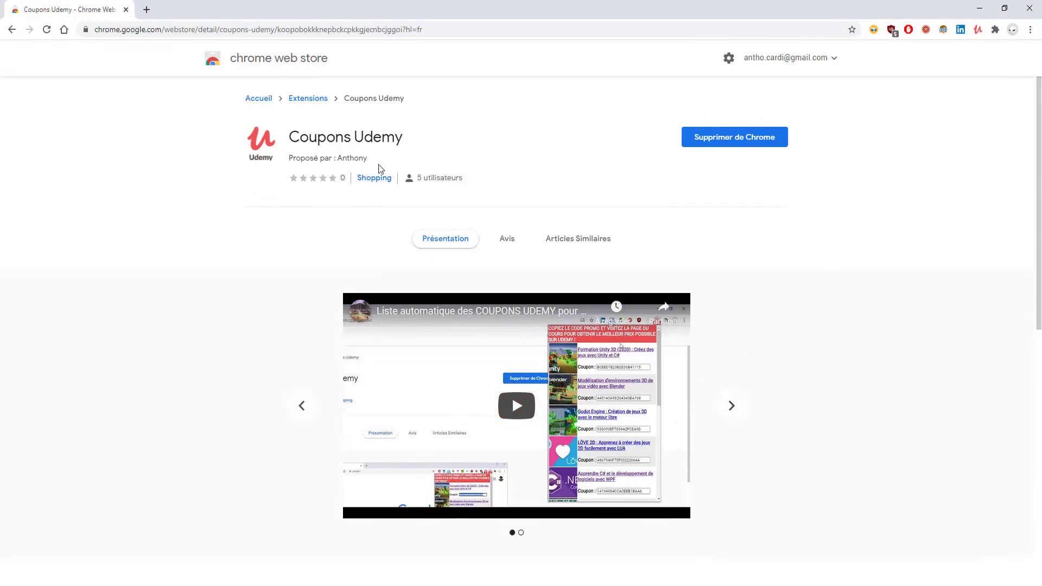
- Open the Coupons Udemy extension list and copy the first course's coupon code
{"action": "left_click_drag", "start_coordinate": [299, 135], "coordinate": [395, 139]}
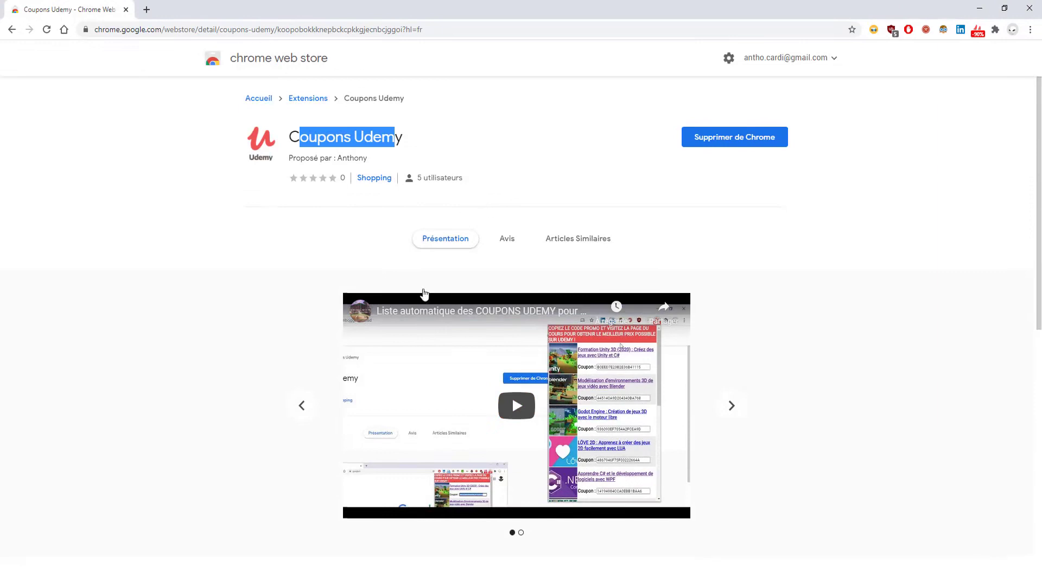
{"action": "scroll", "coordinate": [601, 275], "scroll_direction": "down", "scroll_amount": 5}
{"action": "scroll", "coordinate": [617, 279], "scroll_direction": "up", "scroll_amount": 5}
{"action": "left_click", "coordinate": [977, 33]}
{"action": "scroll", "coordinate": [984, 72], "scroll_direction": "down", "scroll_amount": 2}
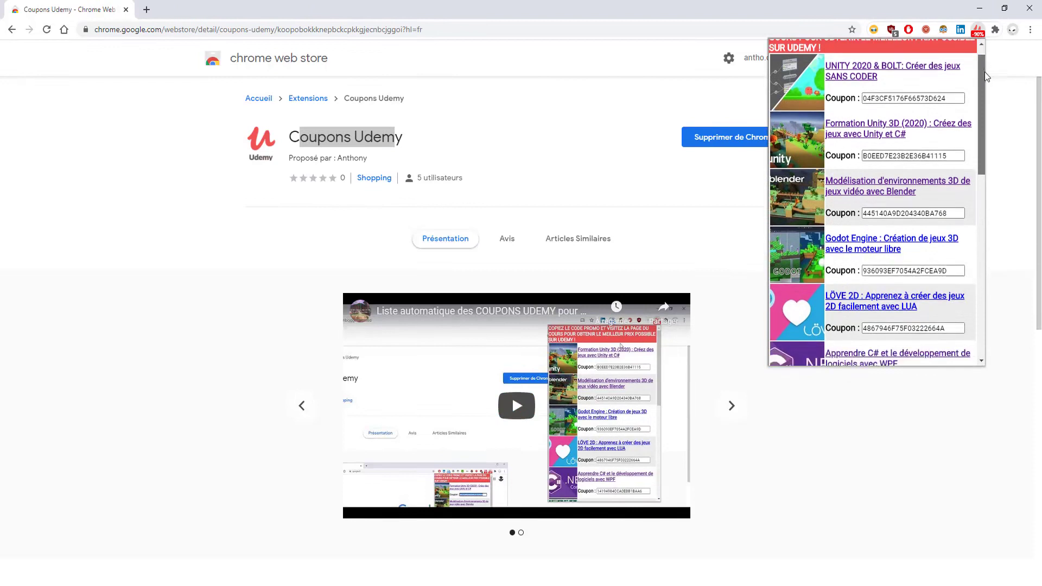
{"action": "left_click_drag", "start_coordinate": [984, 72], "coordinate": [999, 272]}
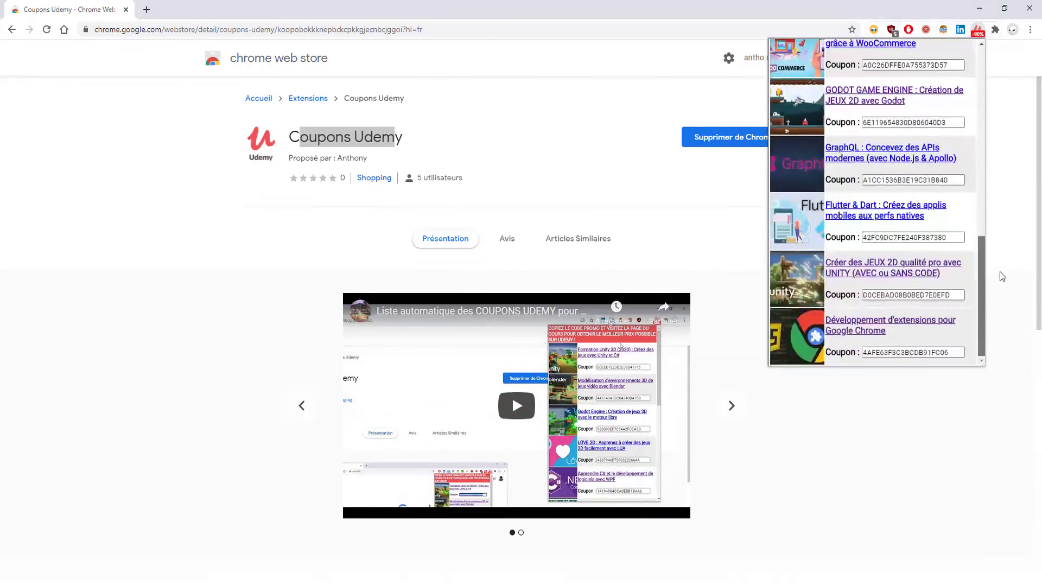
{"action": "left_click_drag", "start_coordinate": [996, 305], "coordinate": [910, 107]}
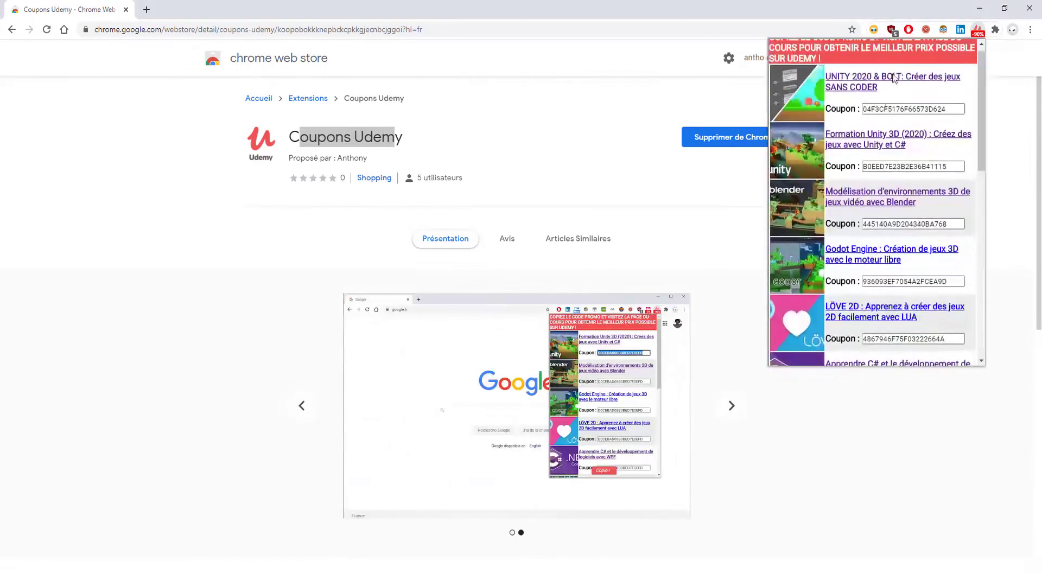
{"action": "left_click", "coordinate": [907, 110]}
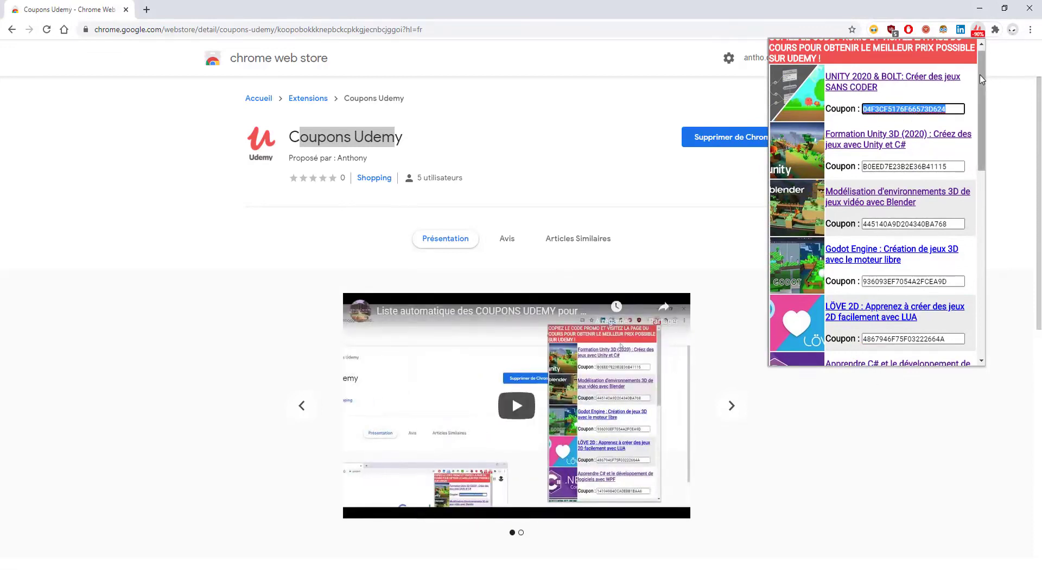
- Scroll through the coupon list, then return to the Godot editor
{"action": "left_click_drag", "start_coordinate": [979, 74], "coordinate": [981, 67]}
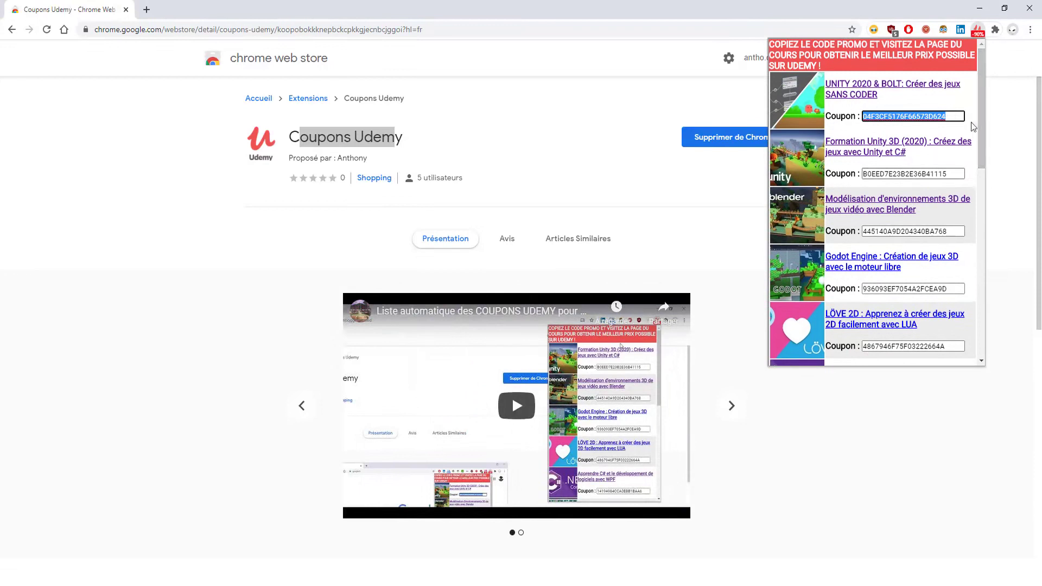
{"action": "mouse_move", "coordinate": [980, 119]}
{"action": "left_mouse_down"}
{"action": "mouse_move", "coordinate": [981, 155]}
{"action": "mouse_move", "coordinate": [981, 108]}
{"action": "left_mouse_up"}
{"action": "left_click_drag", "start_coordinate": [981, 73], "coordinate": [990, 215]}
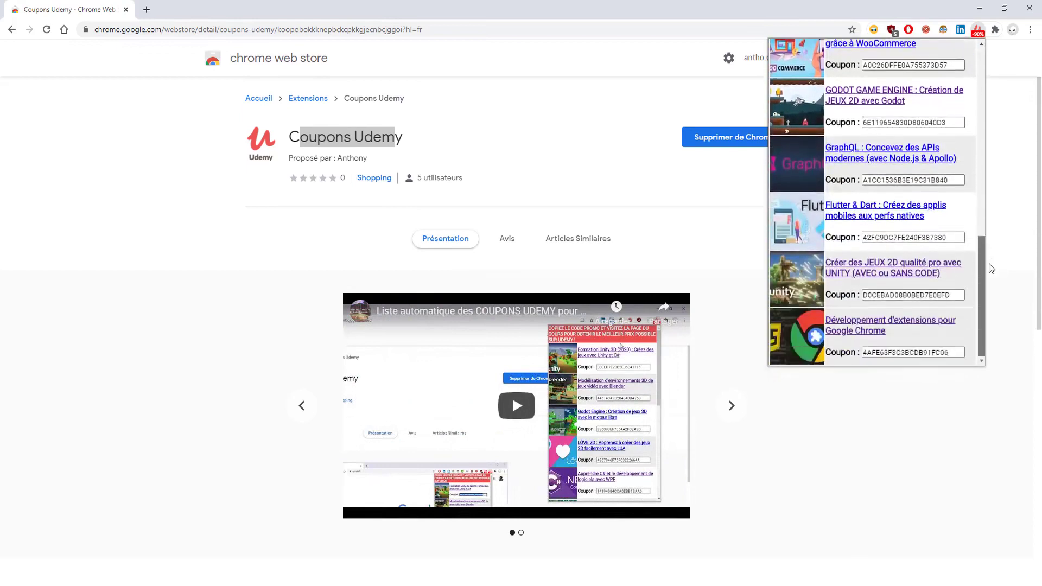
{"action": "left_click_drag", "start_coordinate": [991, 215], "coordinate": [998, 64]}
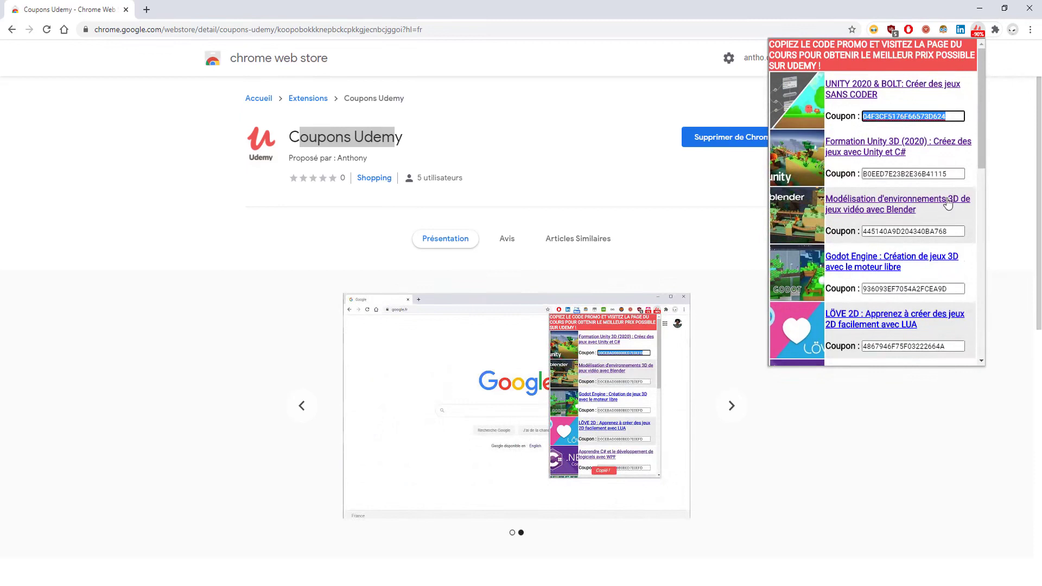
{"action": "key", "text": "alt+Tab"}
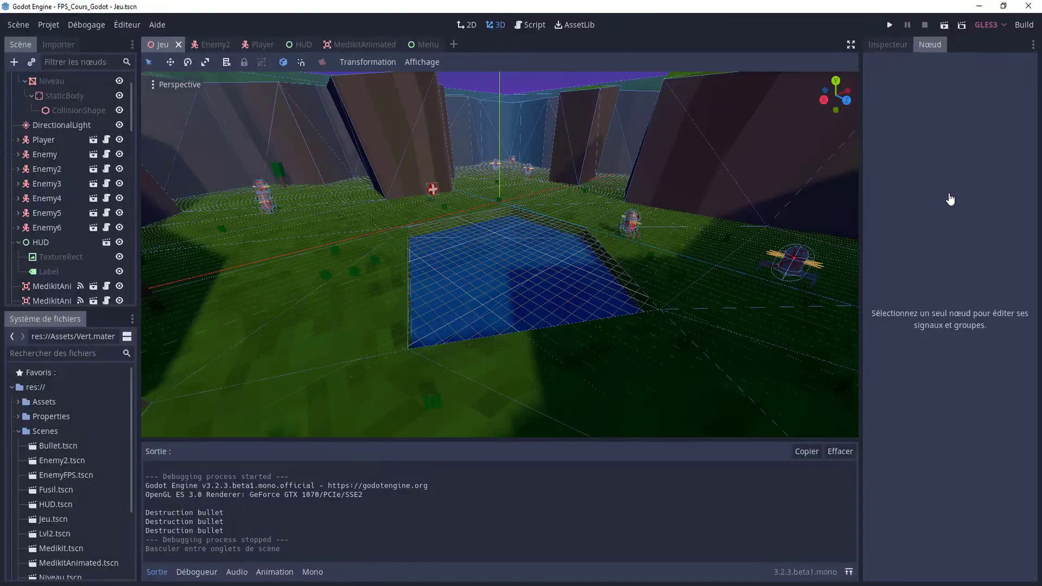